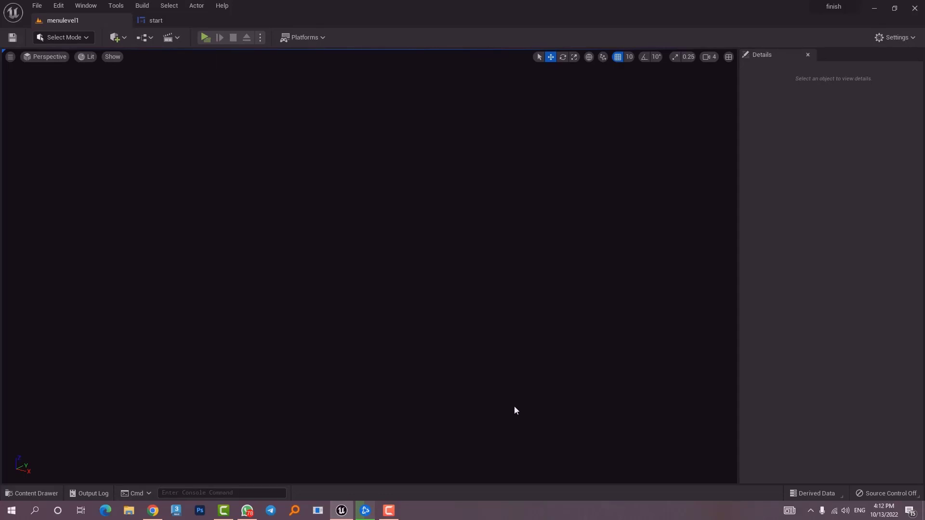
Add a button about 375 by 85 to the start widget's canvas, at about X 248, Y 812.
click(156, 21)
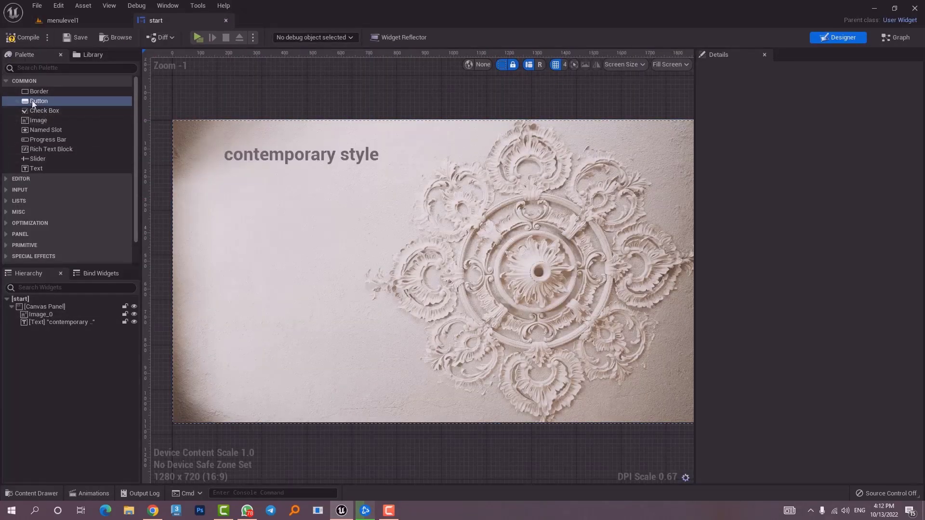
drag(33, 104, 331, 367)
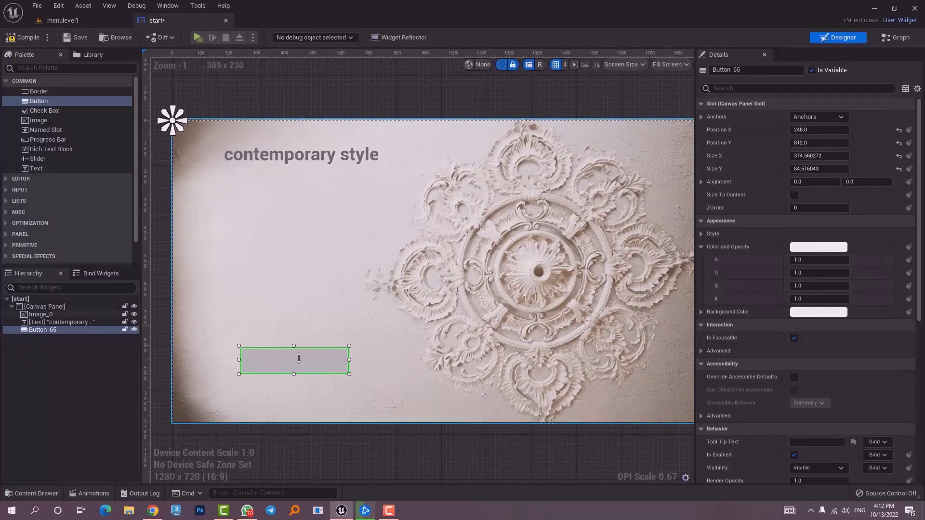
scroll(777, 328, down, 4)
scroll(789, 360, down, 5)
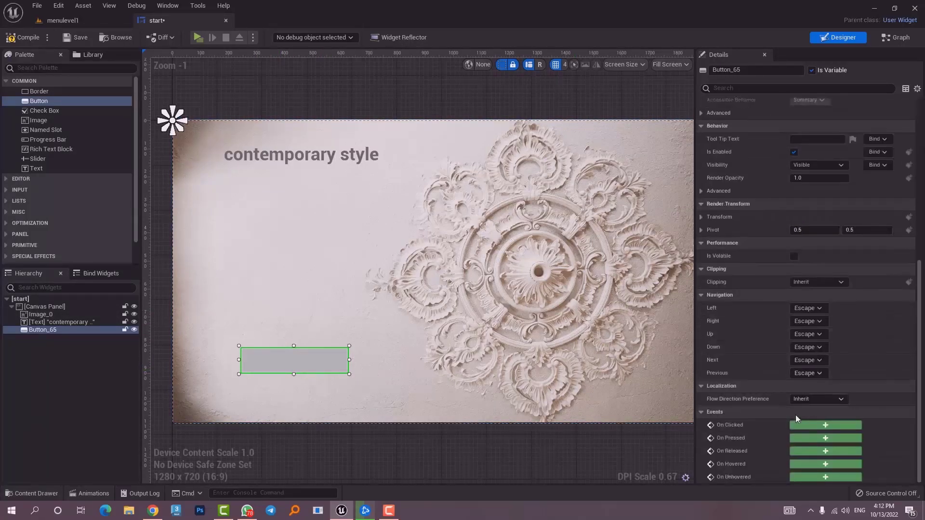
scroll(759, 366, up, 4)
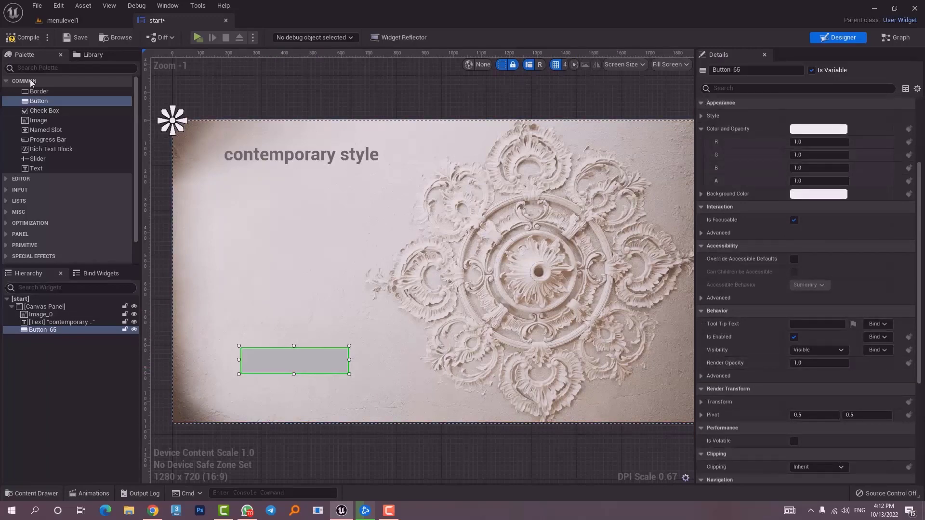
Place a text block inside the new button.
scroll(299, 380, up, 3)
right_drag(305, 380, 404, 354)
drag(36, 168, 343, 309)
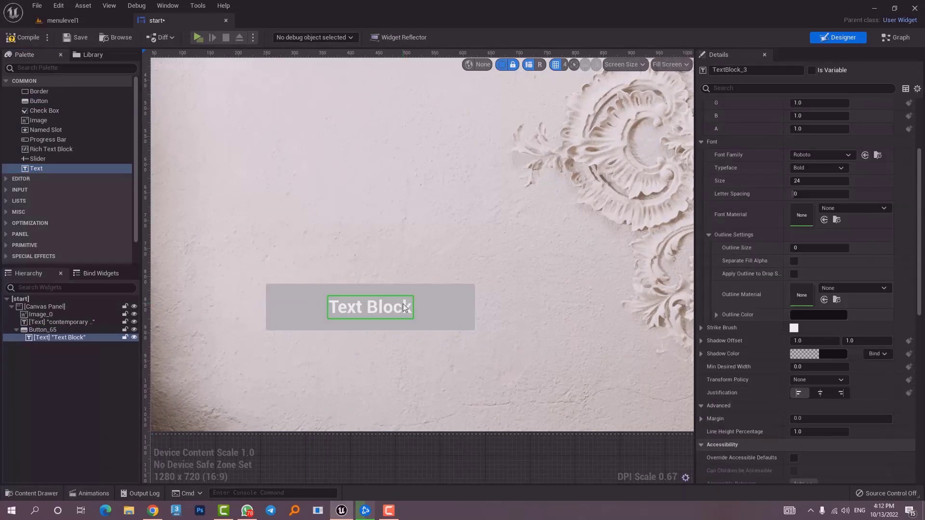
Examine how the canvas panel, button and text block are nested in the widget hierarchy.
click(40, 330)
click(18, 330)
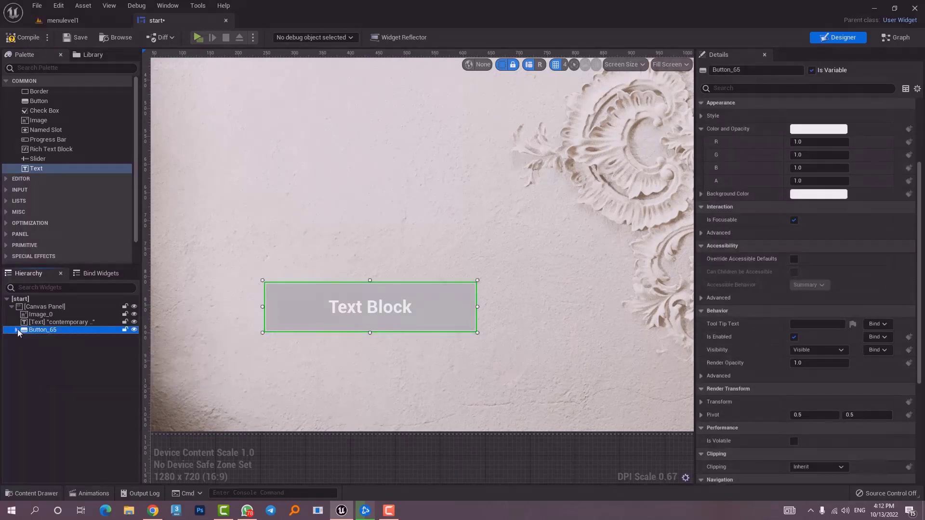
click(18, 330)
click(17, 331)
click(18, 330)
click(12, 307)
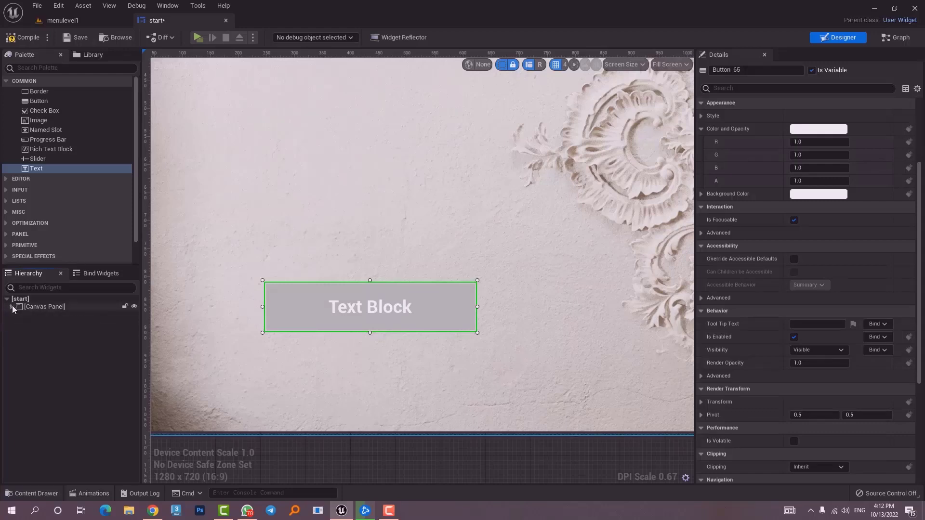
click(12, 307)
click(38, 308)
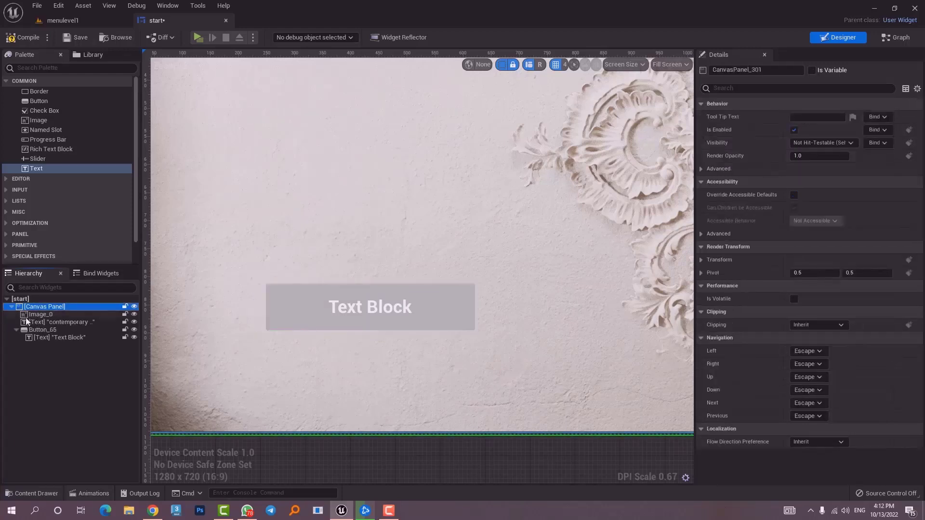
click(45, 337)
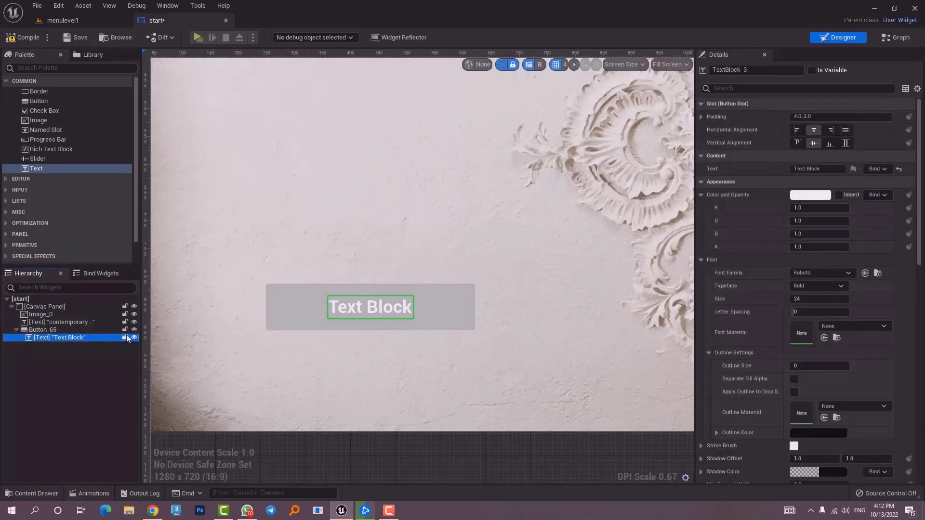
click(45, 330)
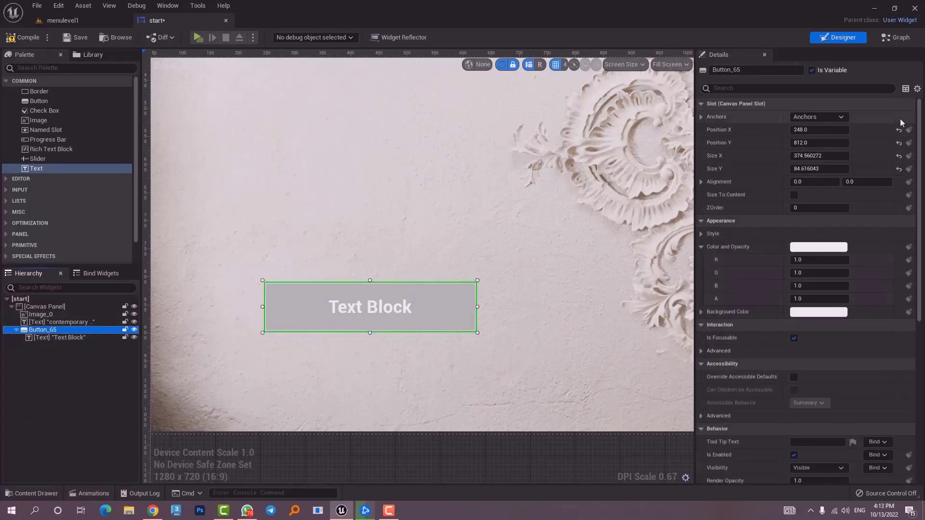
Change the button's text to START.
click(404, 317)
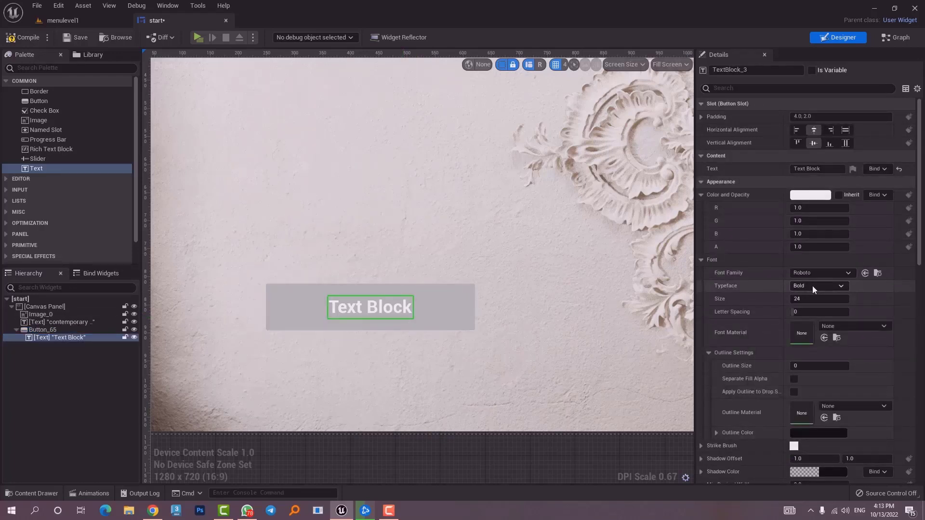
click(838, 169)
key(ctrl+a)
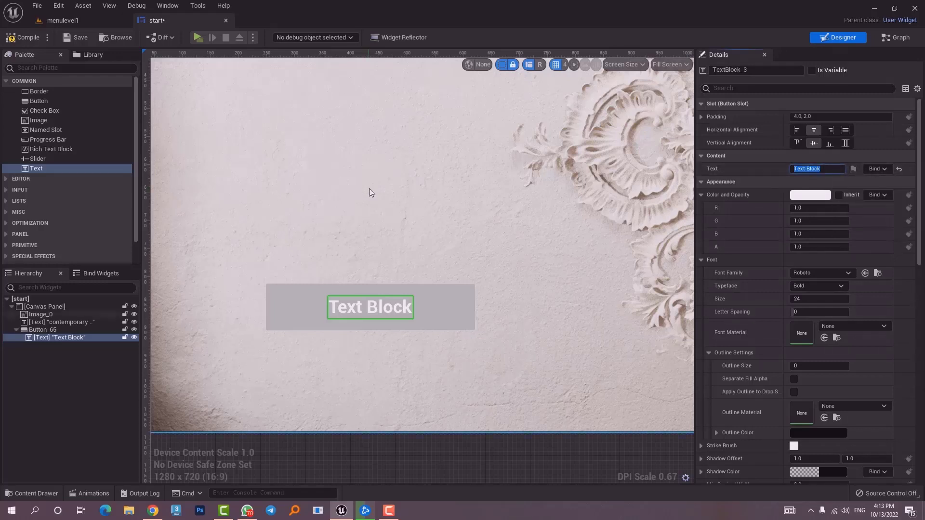
text(START)
click(351, 456)
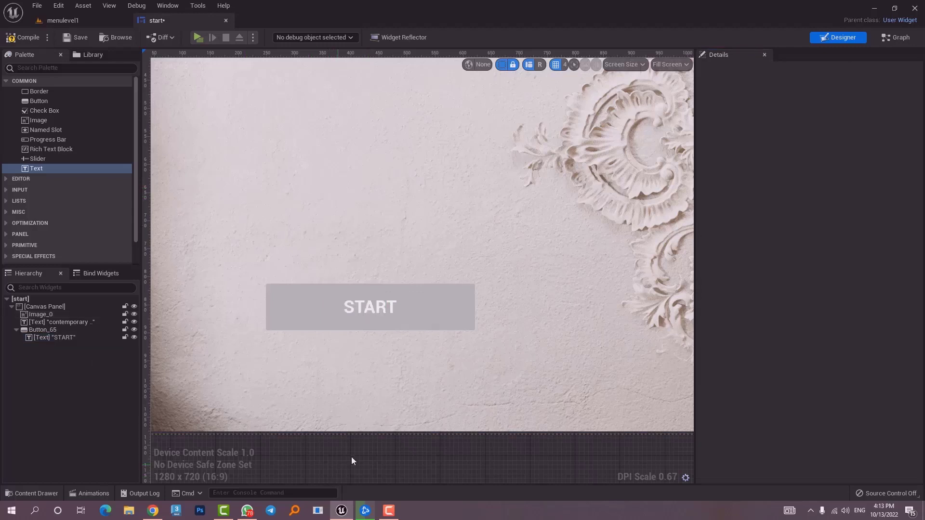
Set the START text's font size to 35.
click(369, 308)
click(377, 300)
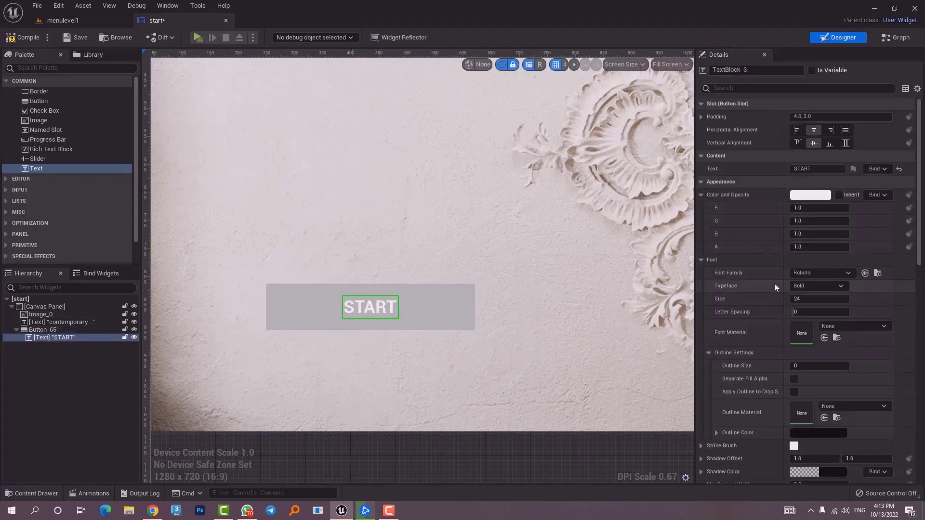
click(798, 299)
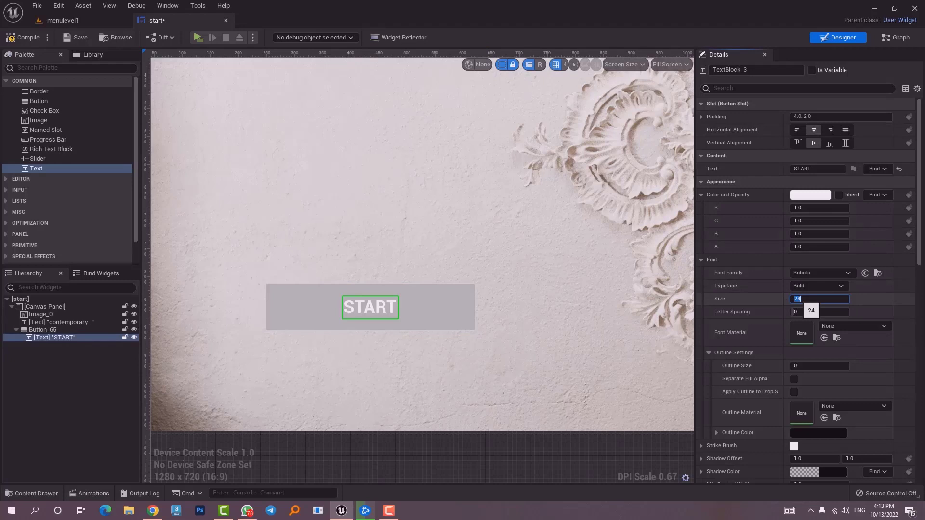
text(35)
key(Return)
scroll(575, 285, down, 3)
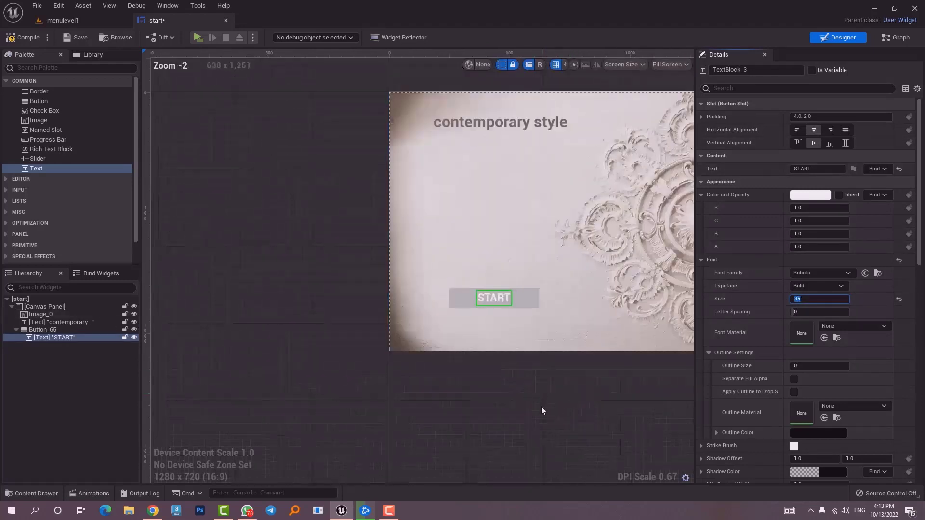
Narrow the START button to a width of about 254.
click(542, 407)
scroll(601, 277, down, 4)
scroll(601, 276, up, 9)
click(576, 251)
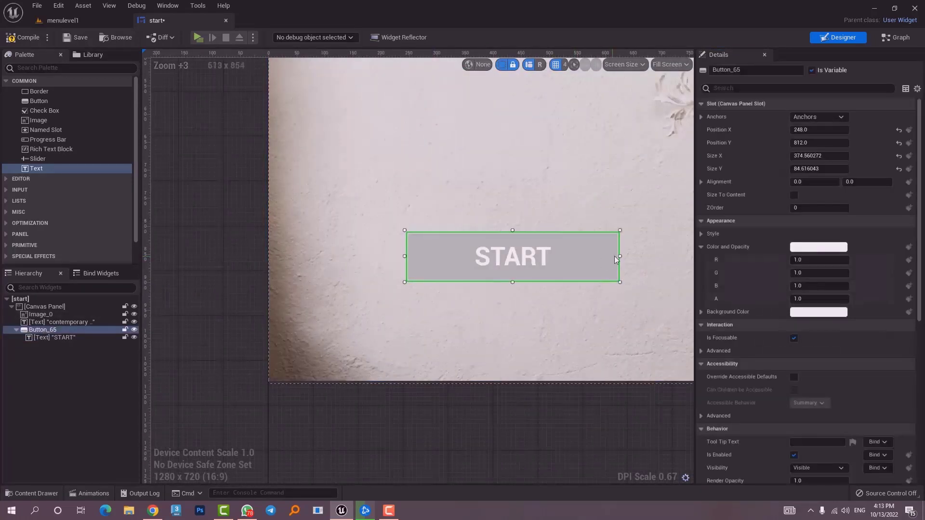
drag(620, 257, 553, 260)
Move the START button to about X 288, Y 824 on the canvas.
scroll(534, 346, down, 8)
right_drag(534, 346, 289, 368)
scroll(289, 367, up, 2)
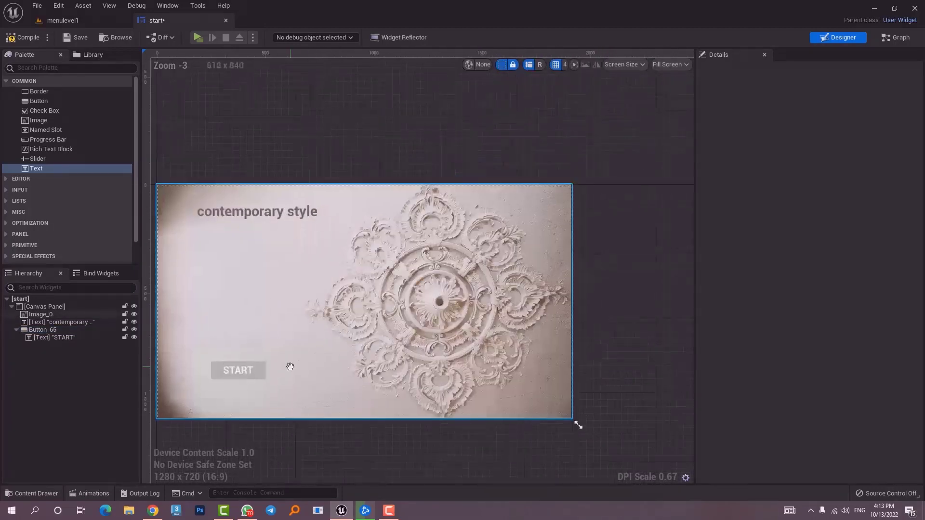
scroll(254, 376, up, 1)
click(315, 357)
scroll(318, 354, up, 2)
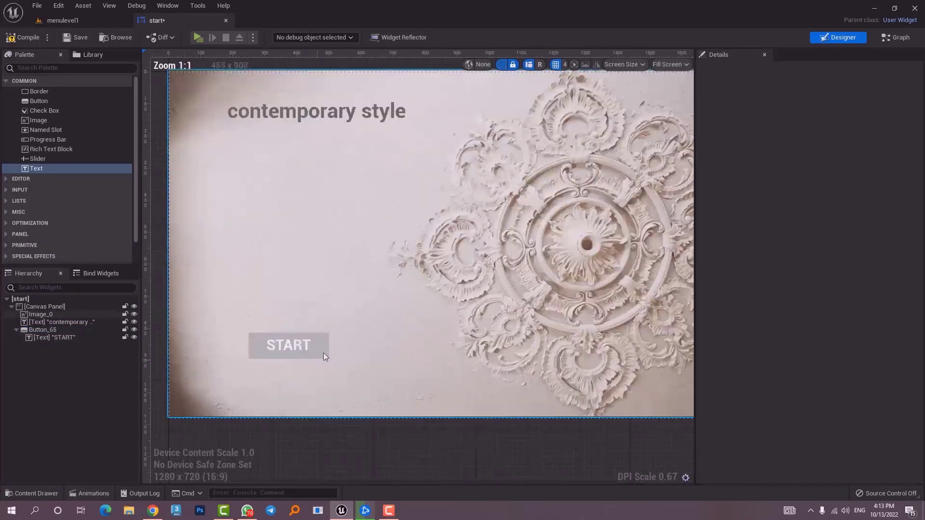
drag(367, 367, 334, 354)
scroll(335, 354, down, 1)
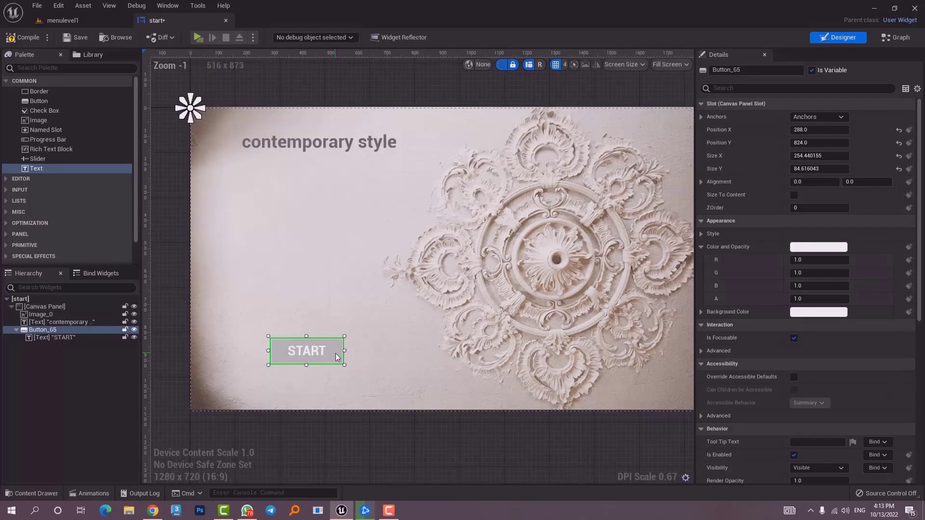
Anchor the START button to the bottom-left corner of the canvas.
click(841, 119)
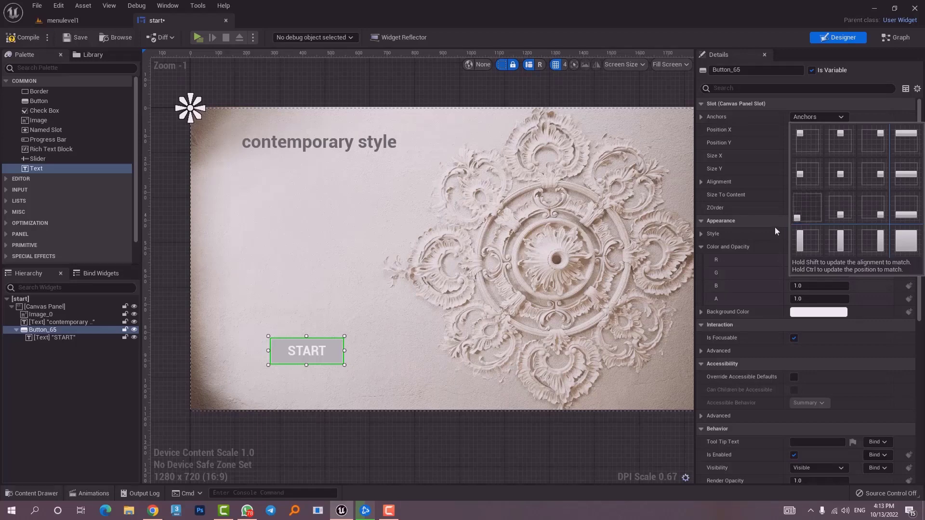
click(800, 210)
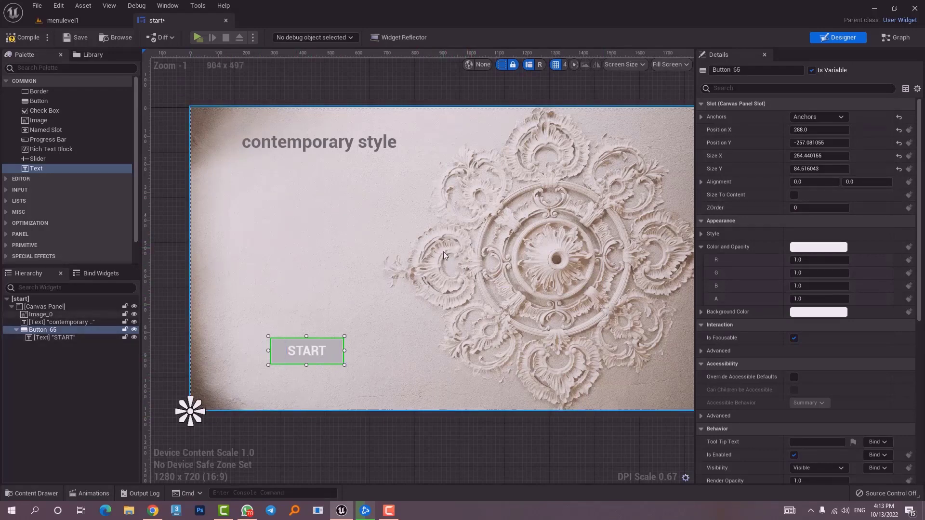
click(311, 426)
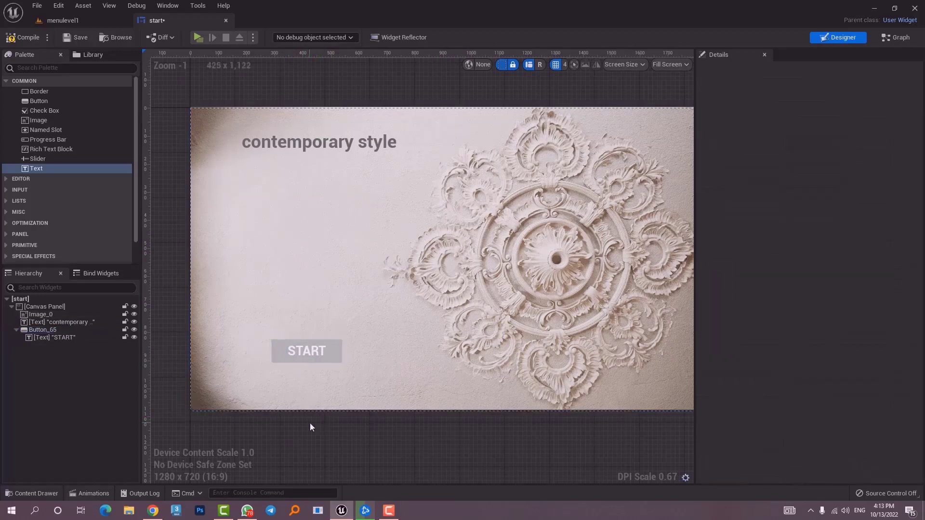
click(333, 356)
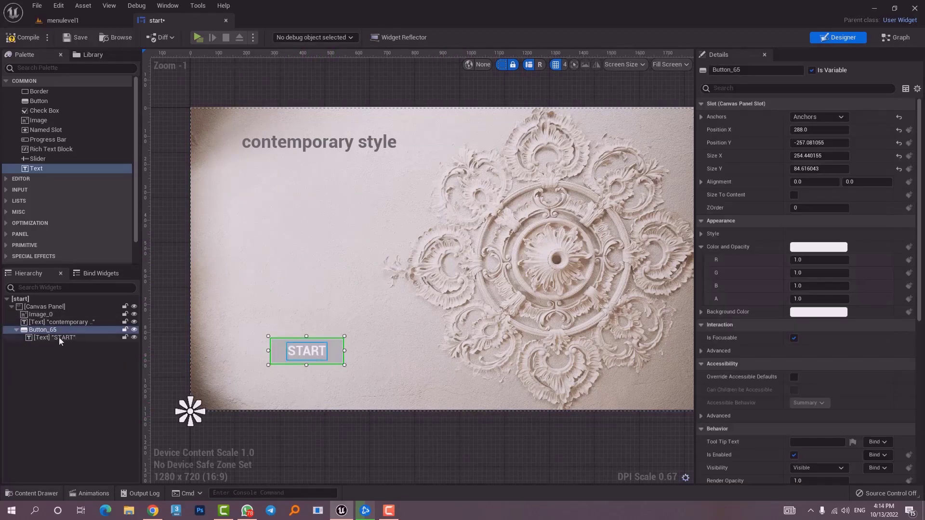
Save the start widget and play menulevel1 in a maximized preview to test the START button.
click(75, 37)
click(82, 19)
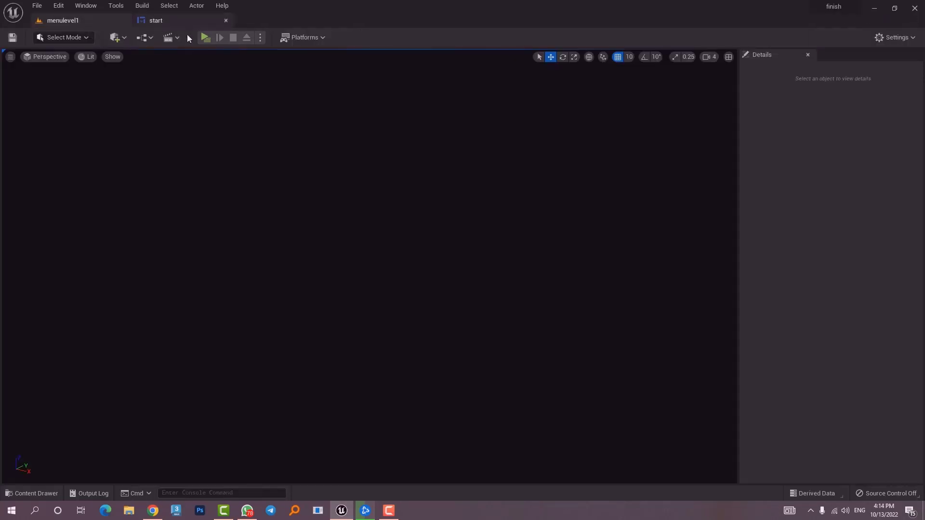
click(206, 38)
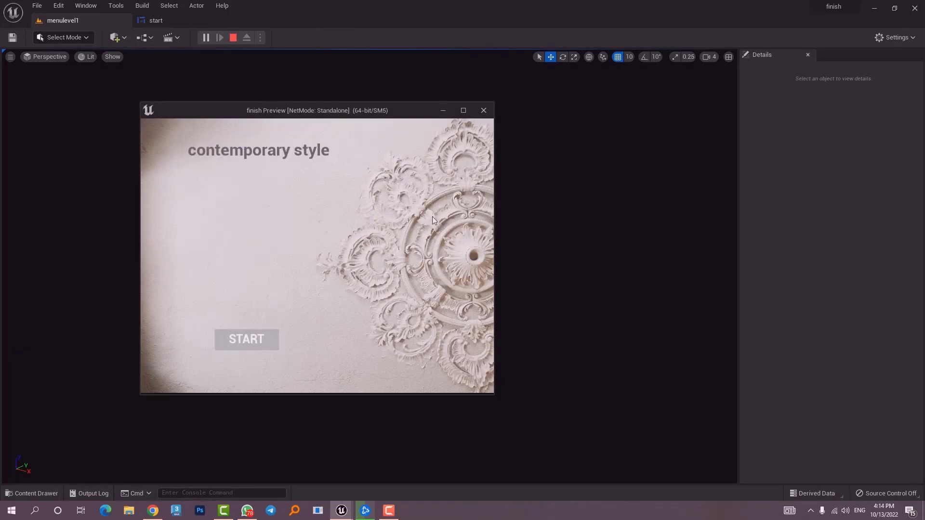
click(465, 111)
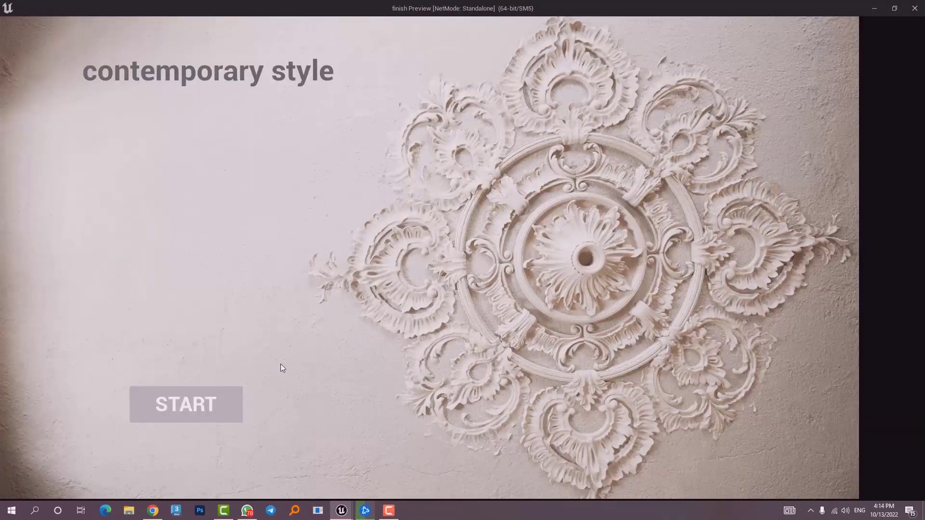
click(208, 404)
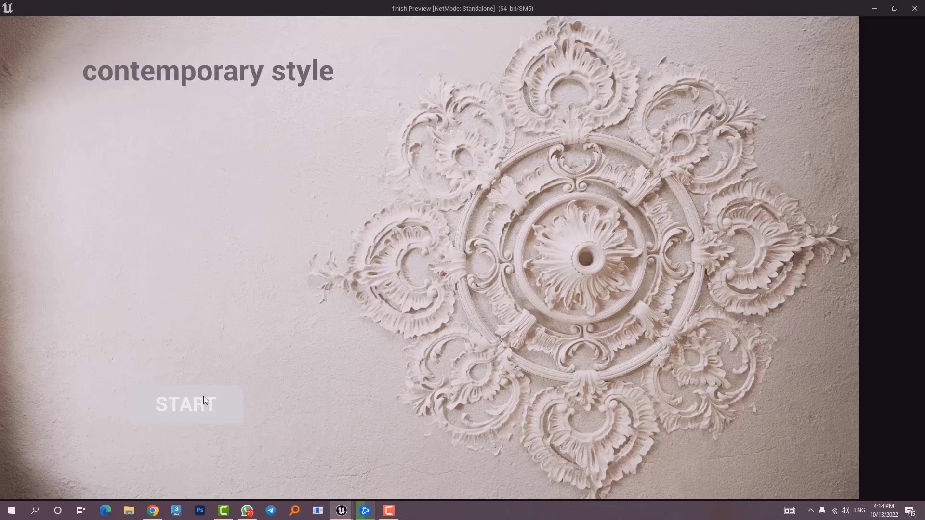
click(203, 396)
Set the tint of the START button's Normal style to black in the start widget.
click(160, 20)
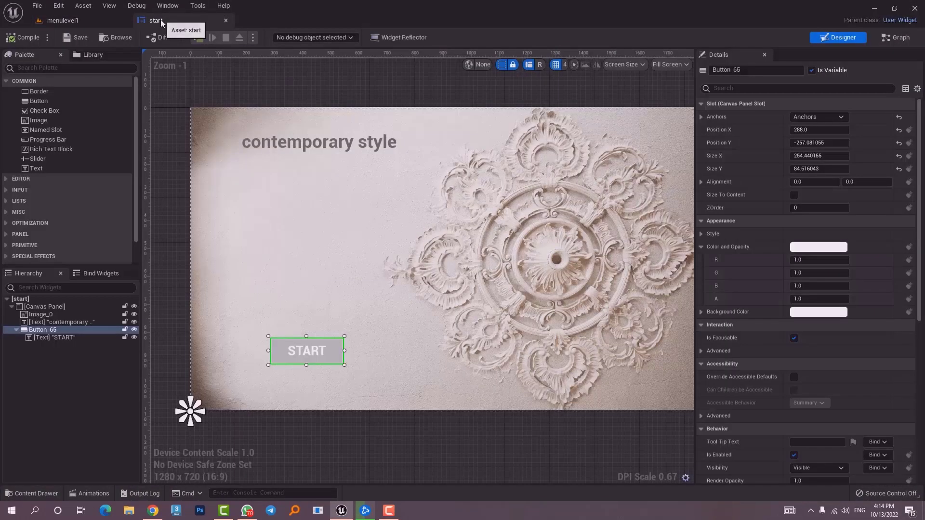
click(351, 431)
click(329, 355)
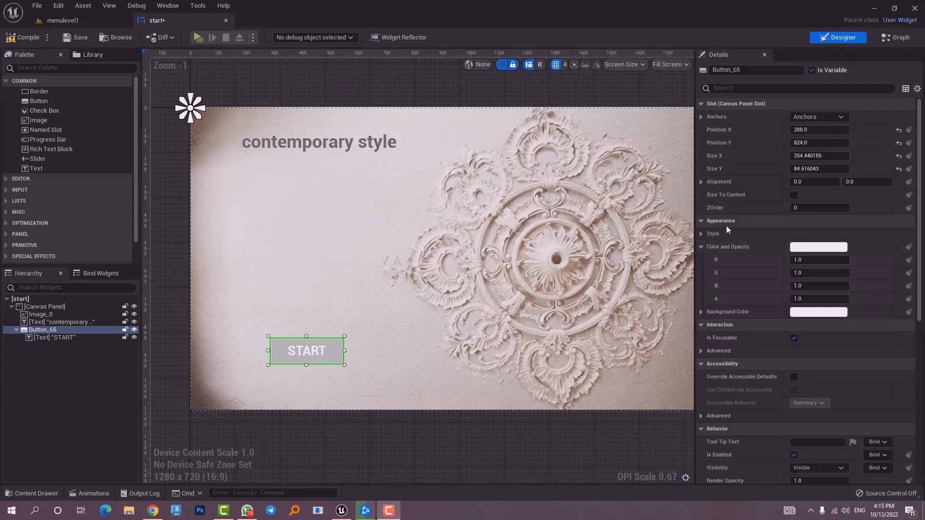
click(702, 234)
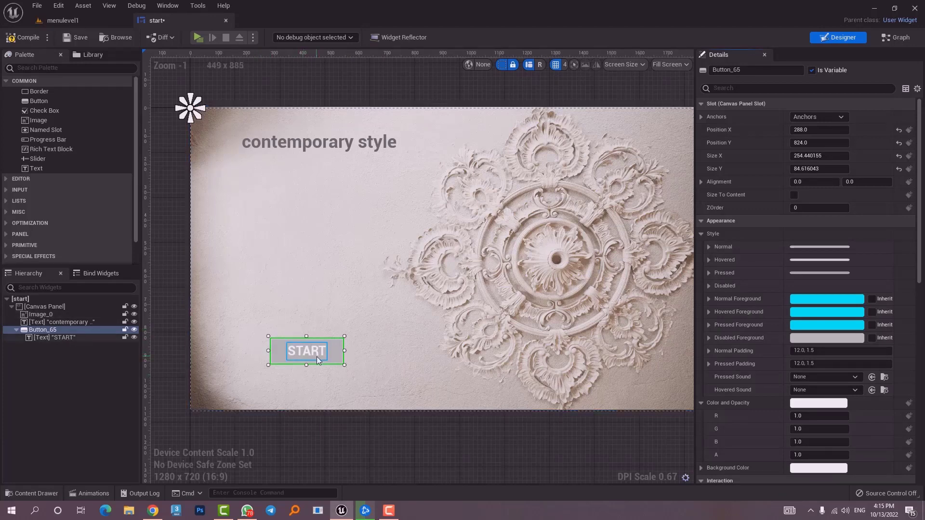
click(709, 247)
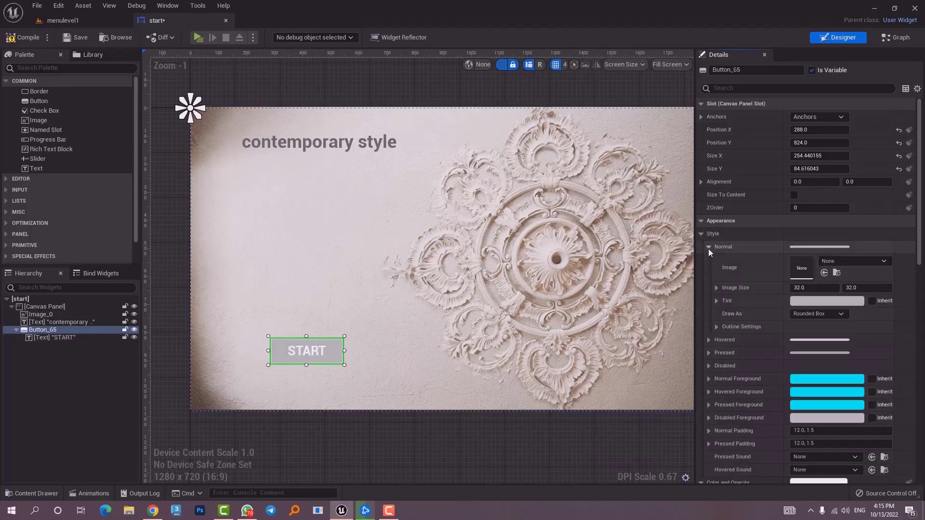
click(815, 303)
drag(730, 311, 751, 380)
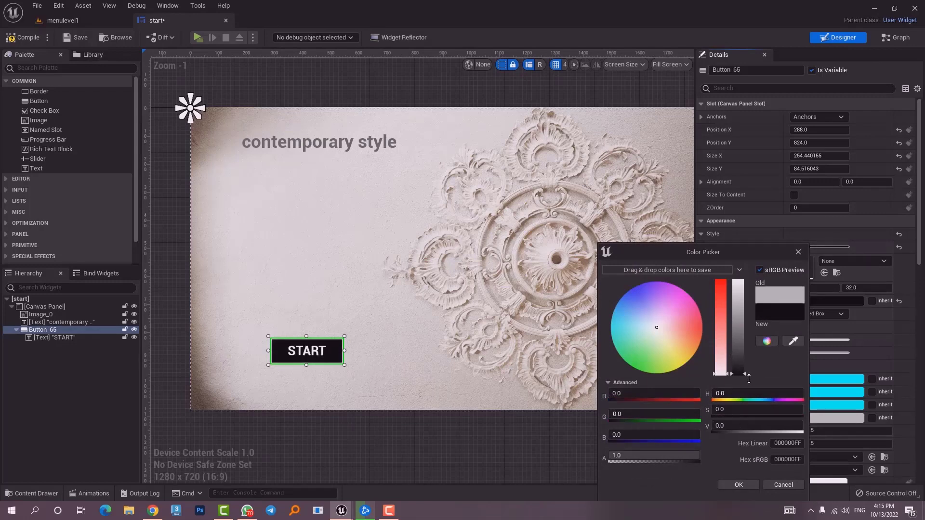
click(736, 487)
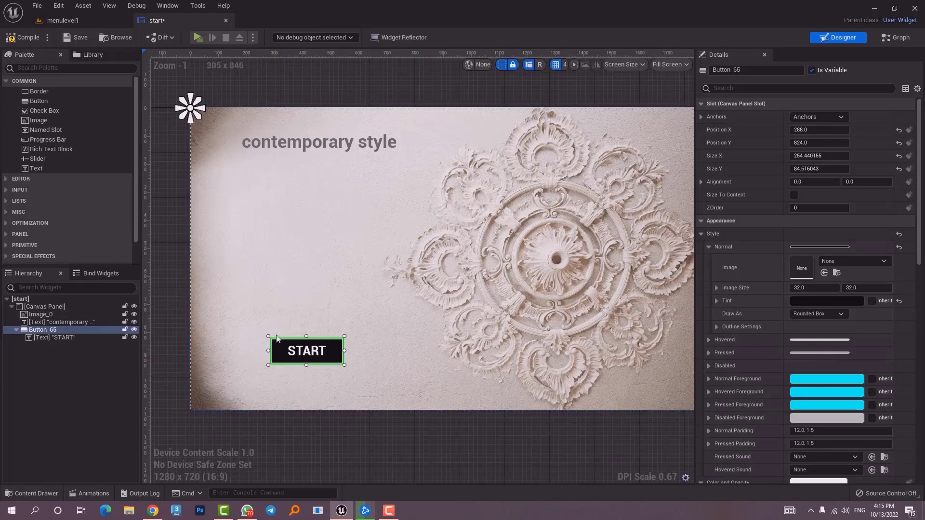
Assign the AT04 texture as the START button's Normal style image and set its tint to Inherit.
click(840, 262)
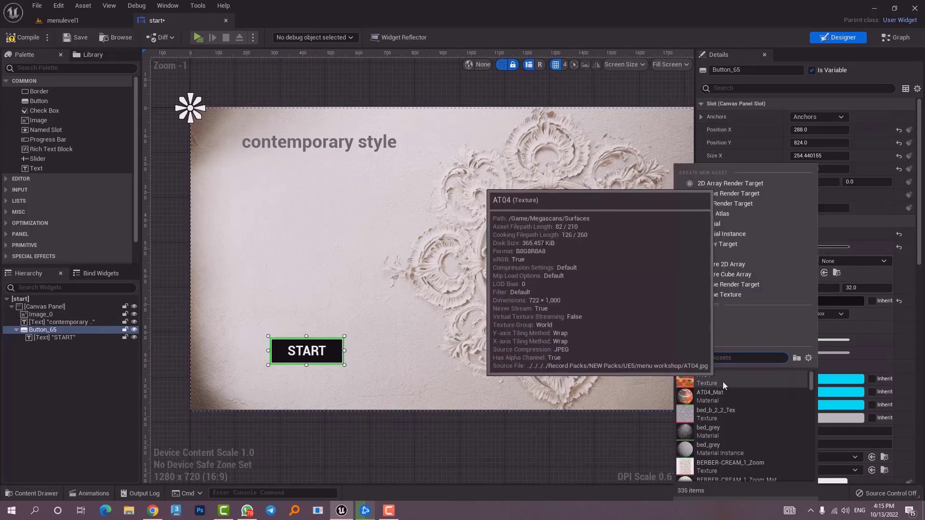
click(727, 381)
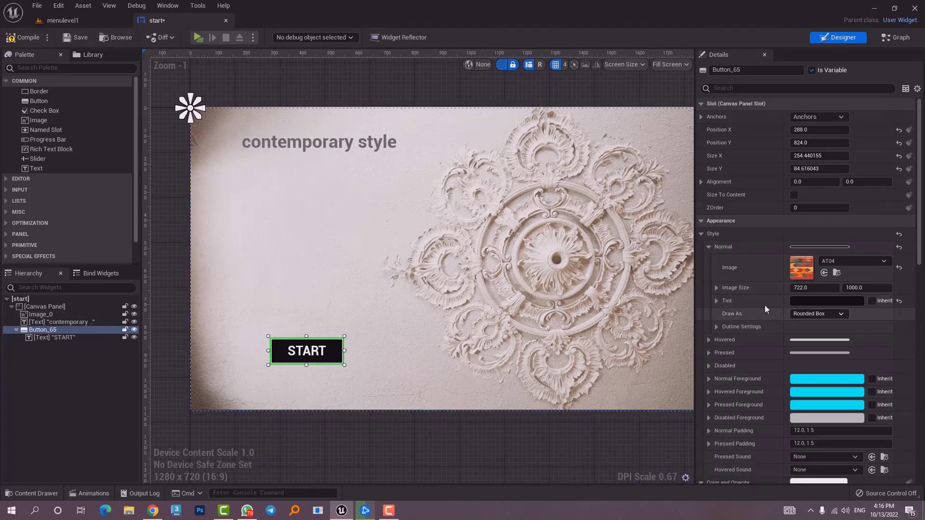
drag(696, 290, 662, 289)
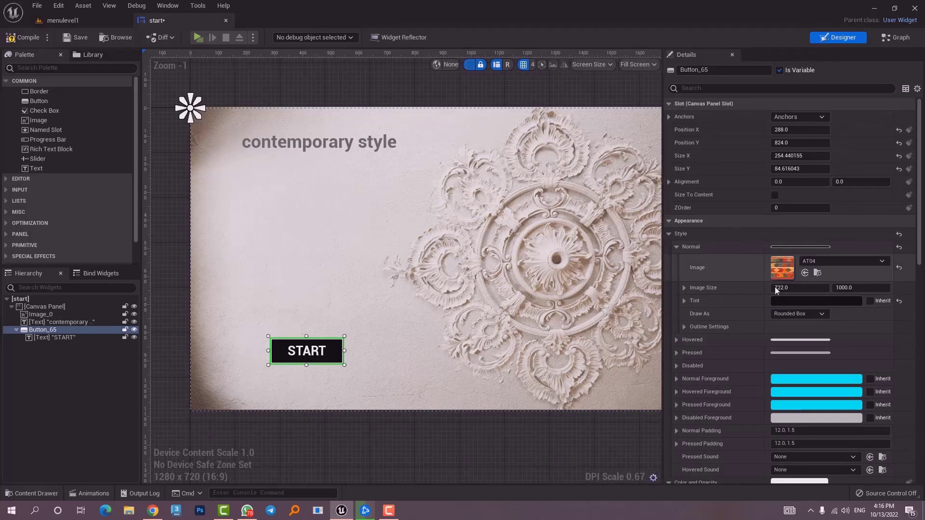
click(870, 302)
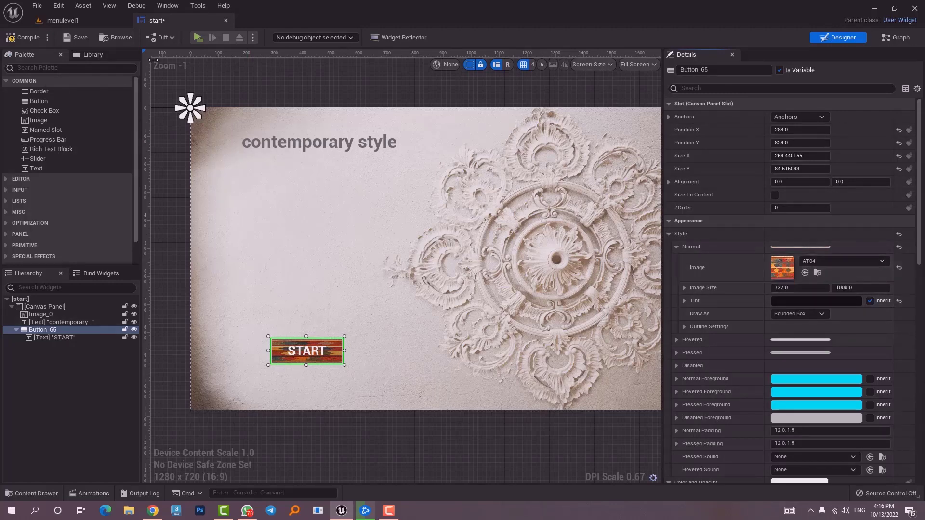
Play the level in a preview window to test the START button with its texture, and close the preview.
click(198, 37)
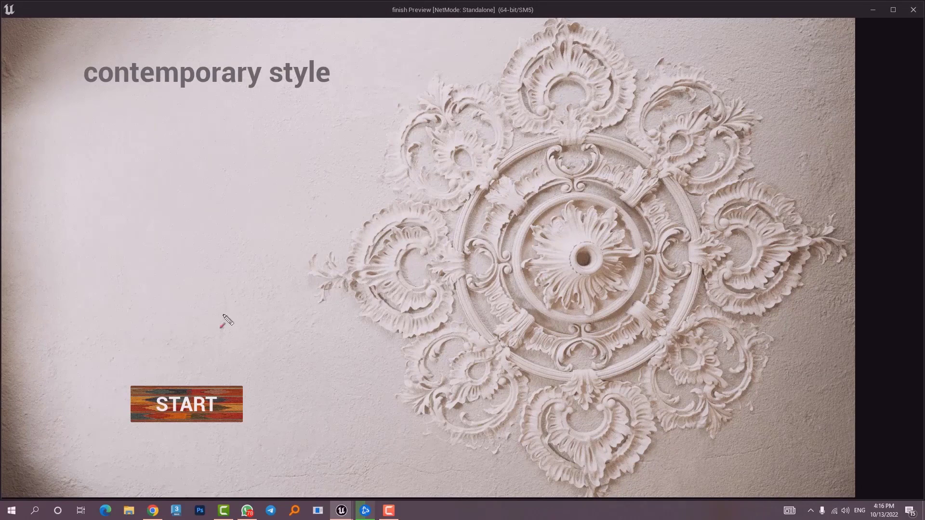
drag(222, 326, 216, 367)
key(Escape)
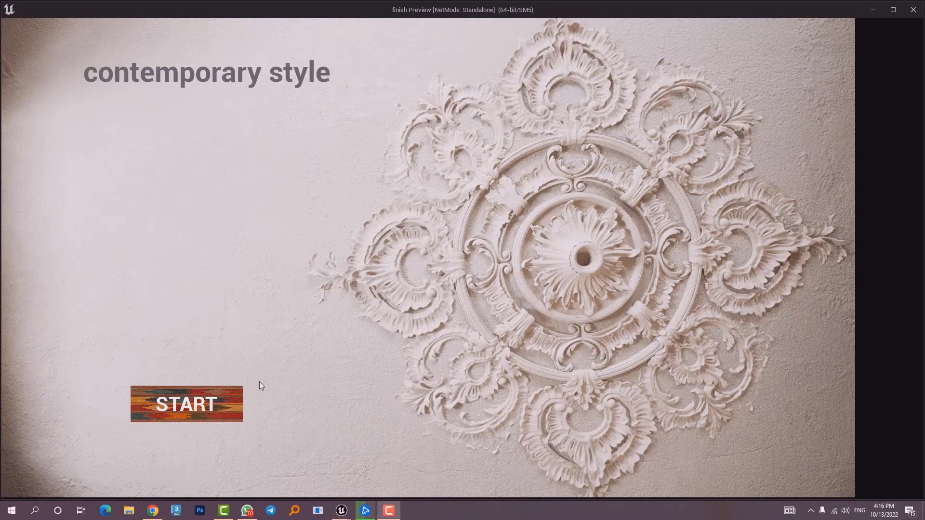
click(196, 406)
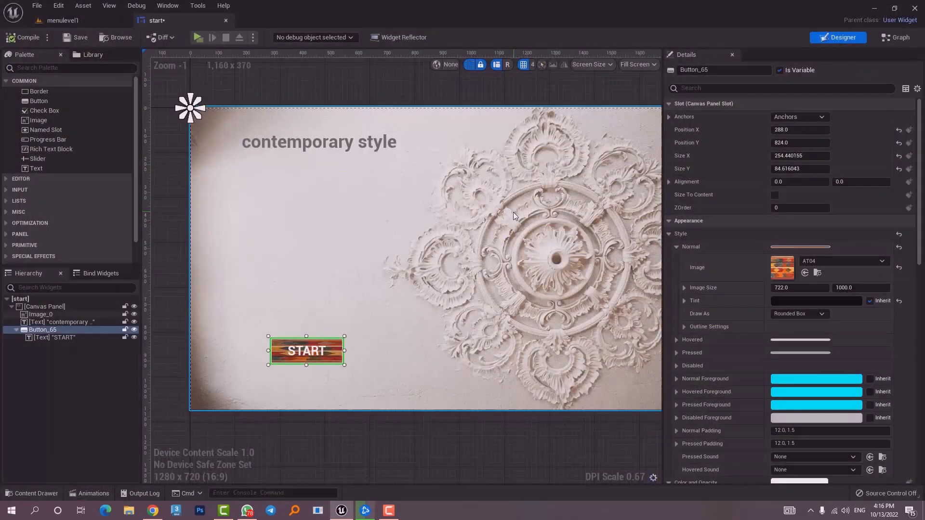
Examine the START button's remaining settings down to its Events section.
scroll(513, 212, down, 1)
right_drag(461, 225, 475, 220)
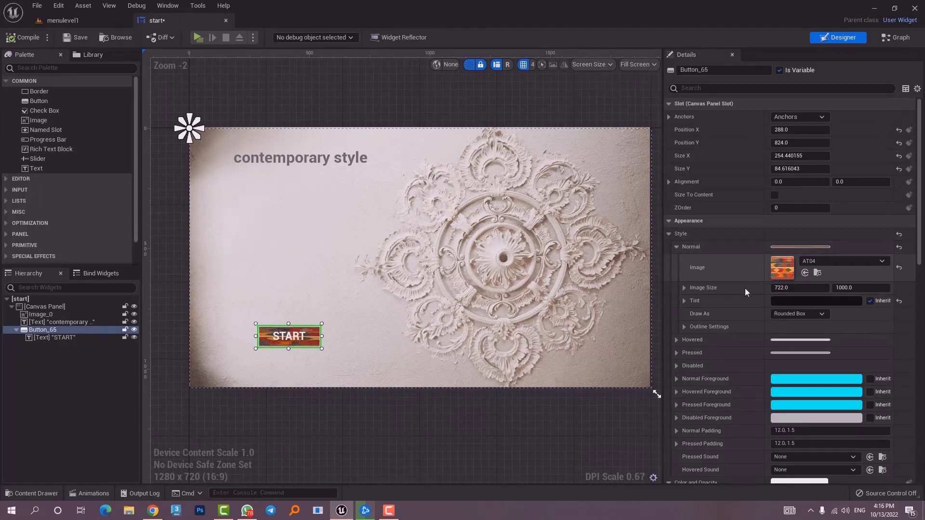
scroll(796, 402, down, 3)
scroll(796, 402, down, 15)
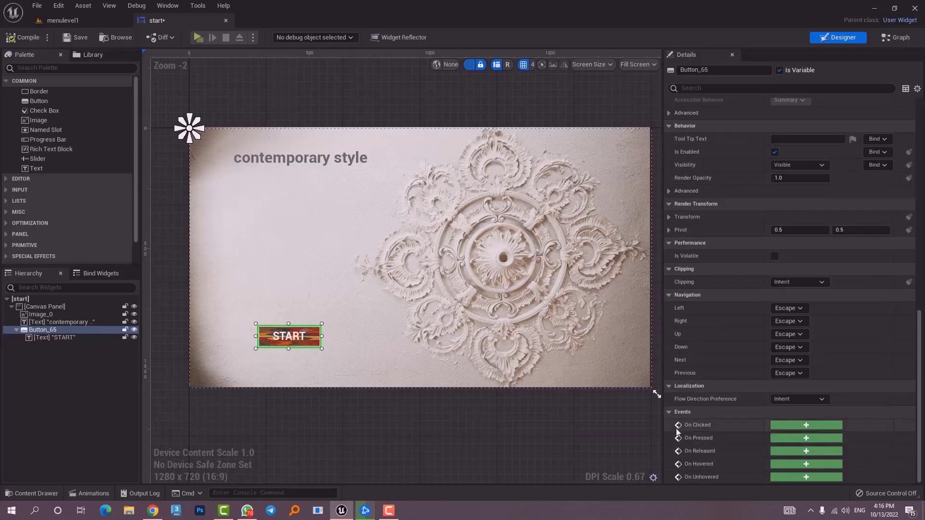
scroll(788, 381, up, 15)
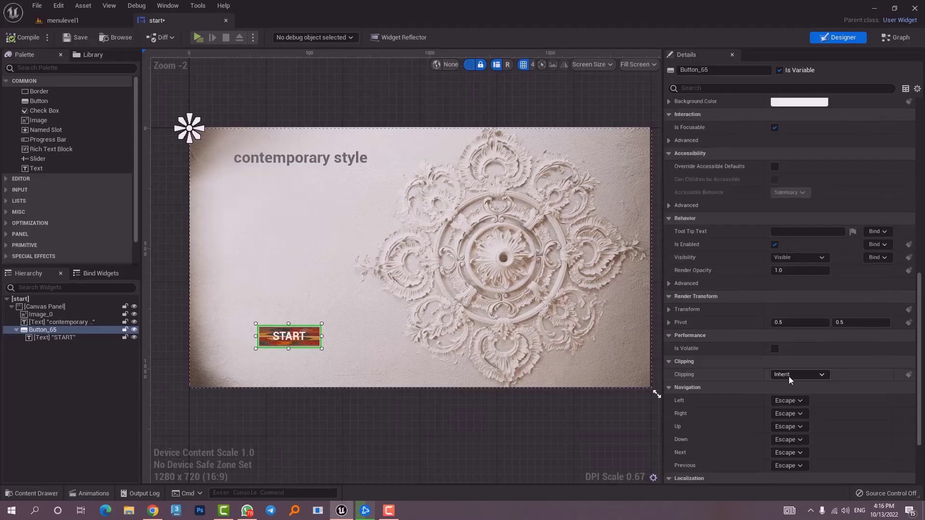
scroll(789, 383, up, 3)
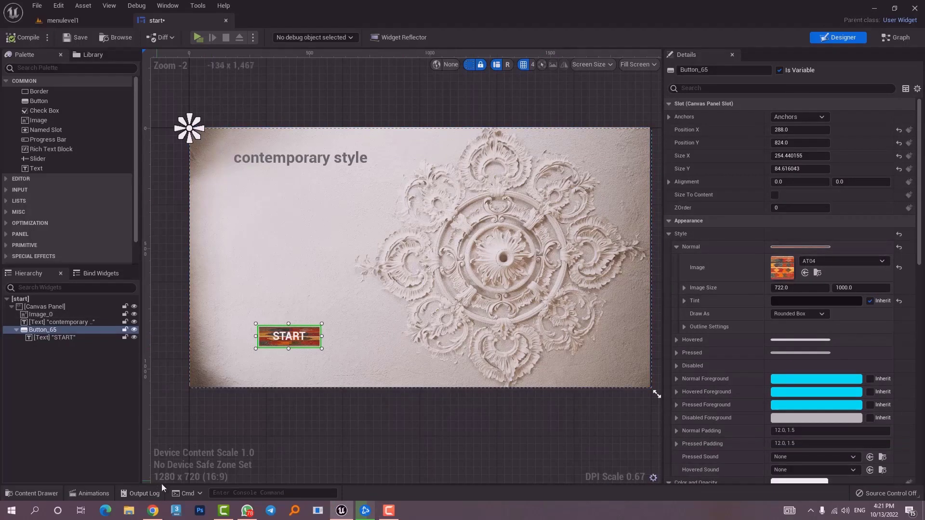
Switch to Chrome and search Freepik for "button" images, browsing the results.
click(153, 511)
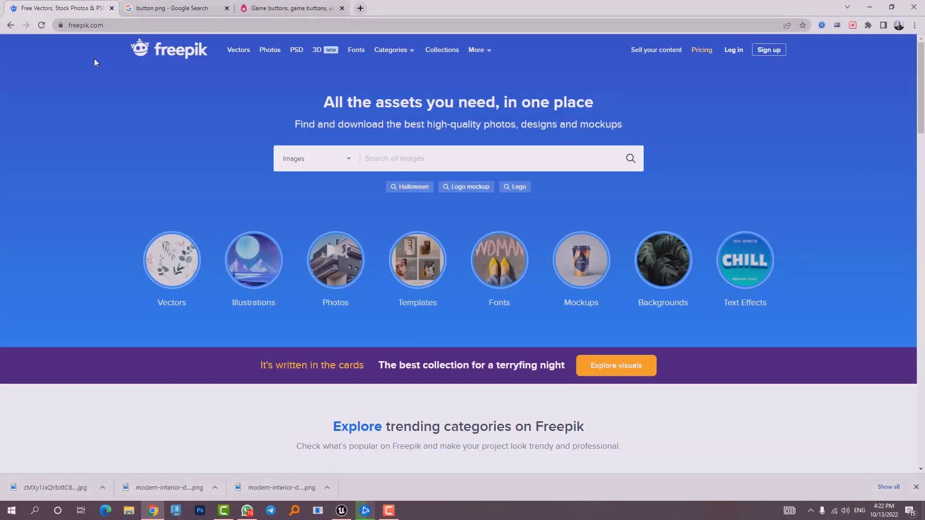
scroll(499, 337, down, 15)
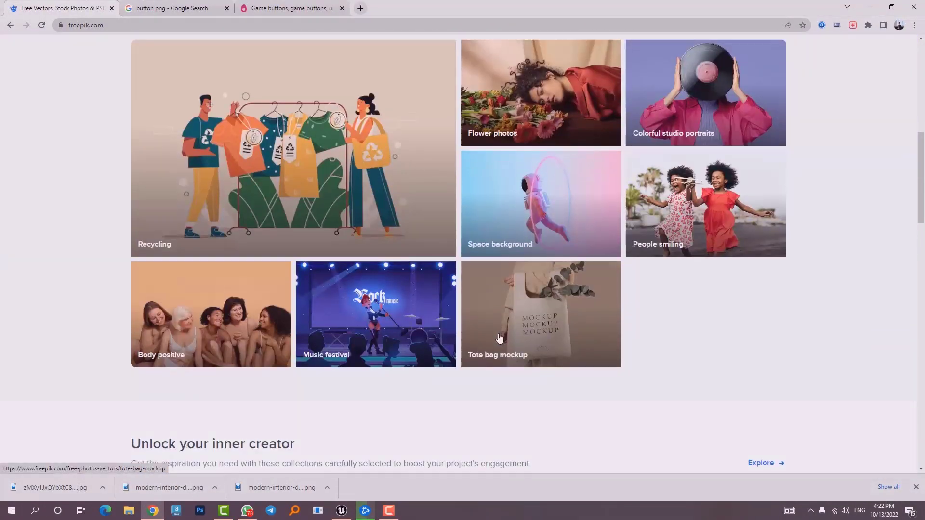
scroll(503, 340, up, 15)
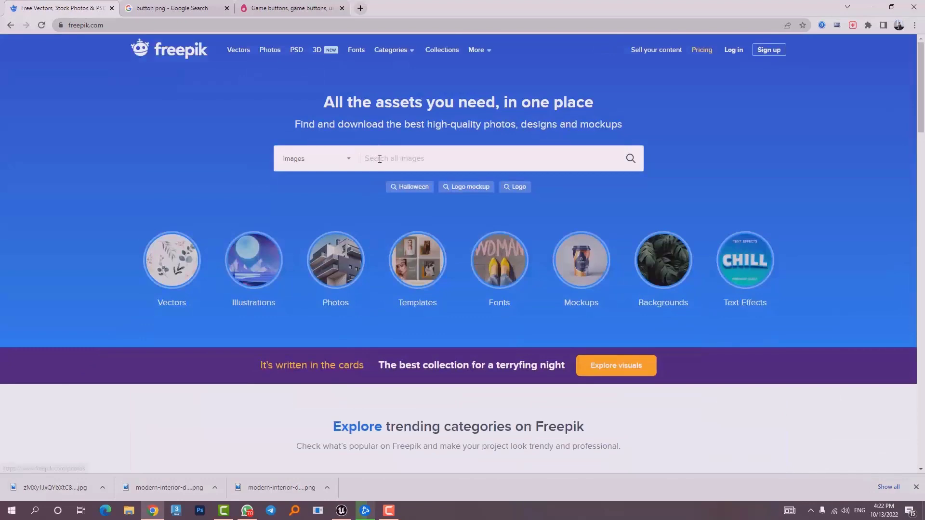
click(381, 158)
text(button)
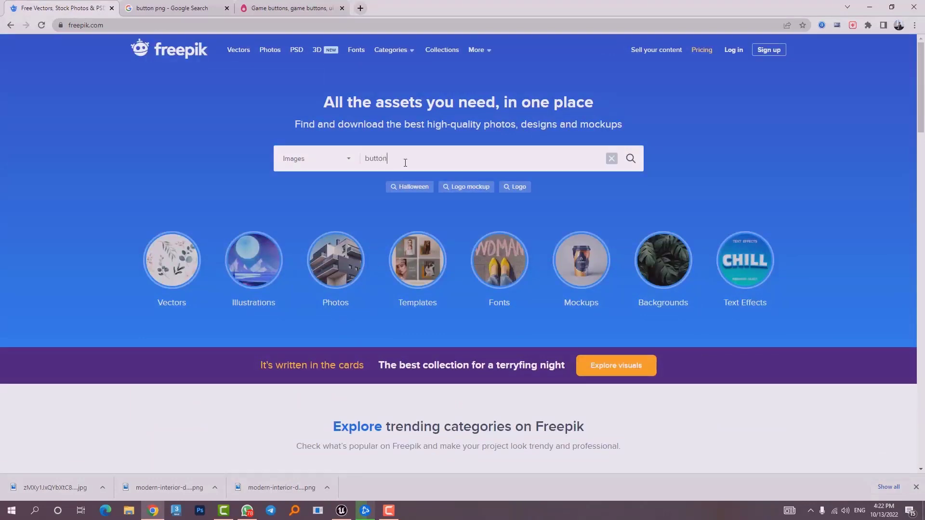
key(Return)
scroll(506, 400, down, 7)
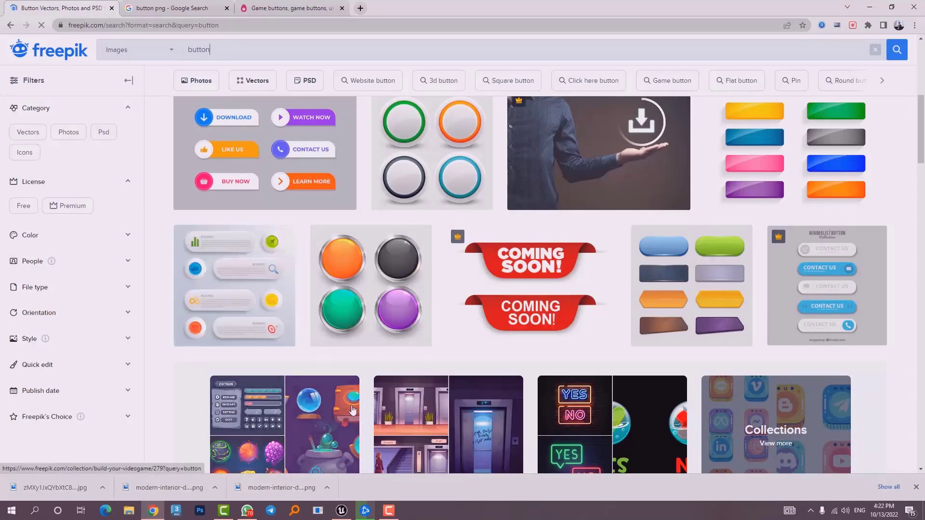
From the PNGEgg tab, open the four assorted-color papers ribbon PNG and start its free download.
key(ctrl+Tab)
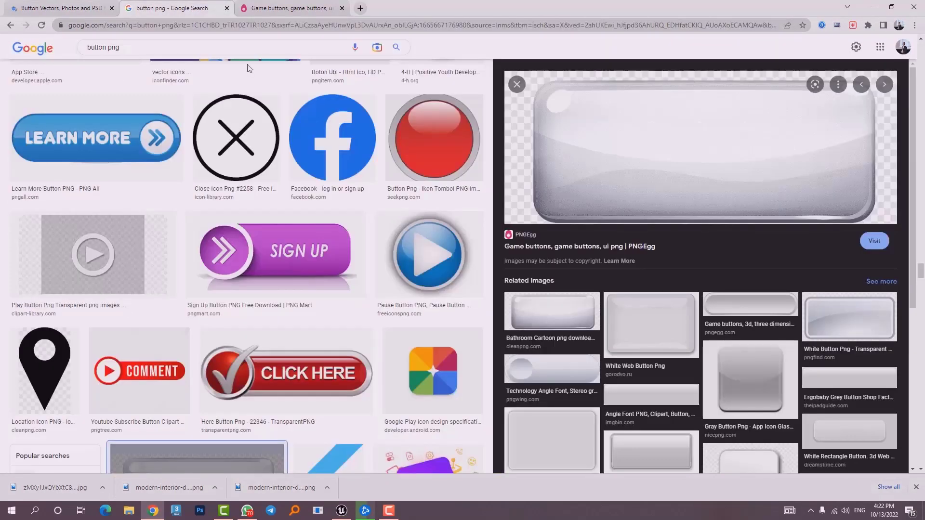
scroll(246, 68, up, 5)
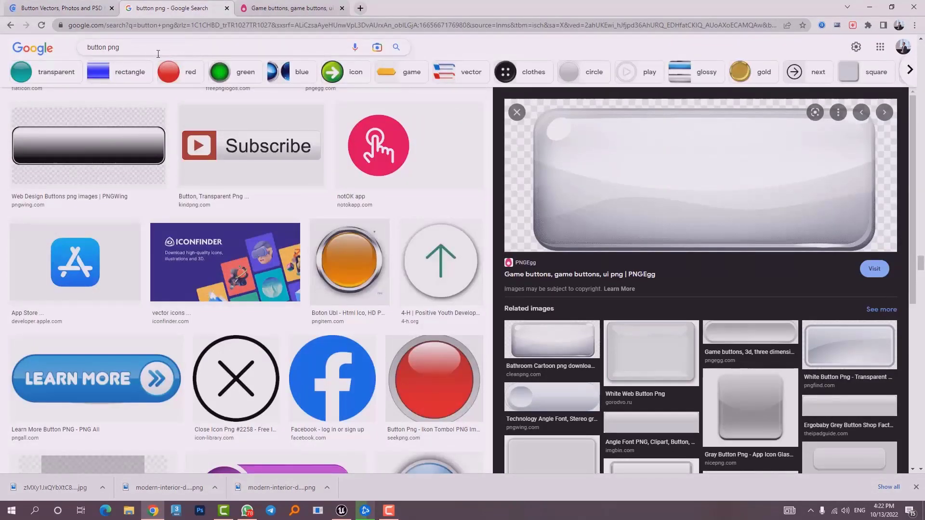
click(295, 7)
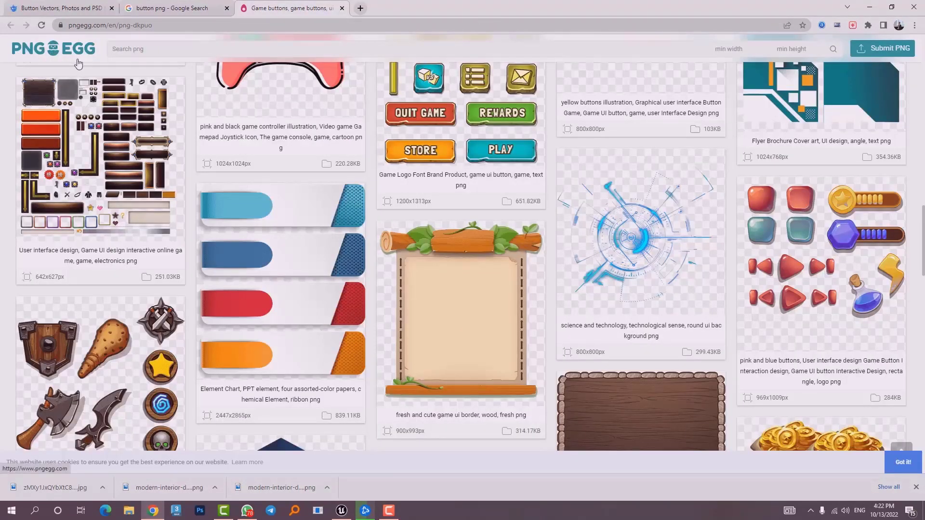
click(290, 345)
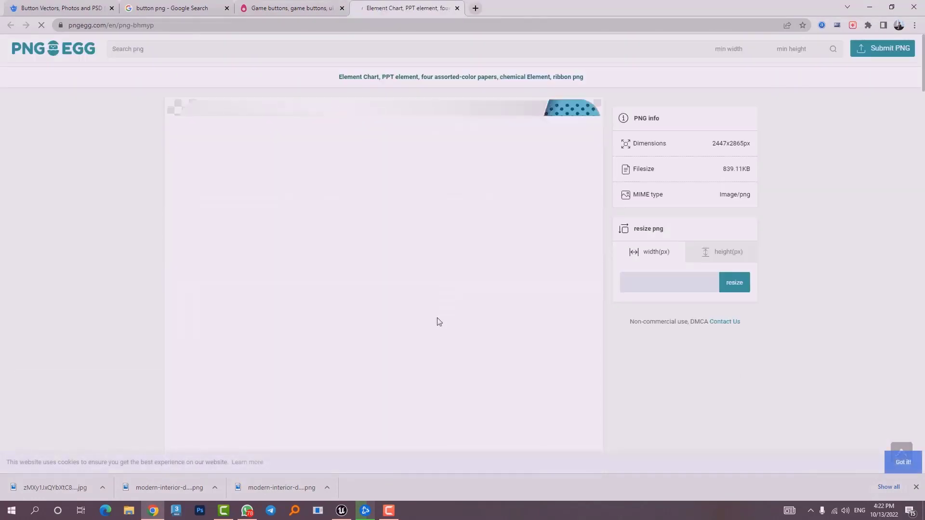
scroll(310, 354, down, 4)
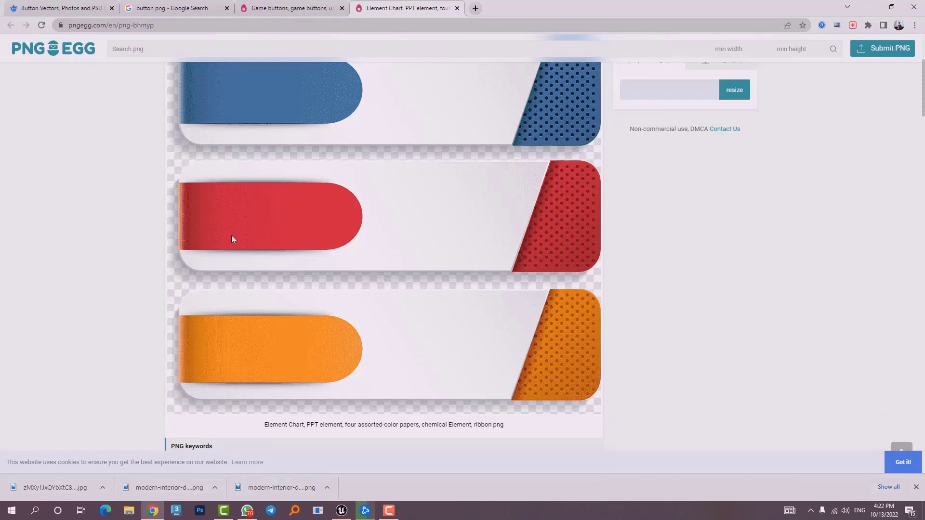
scroll(305, 311, down, 4)
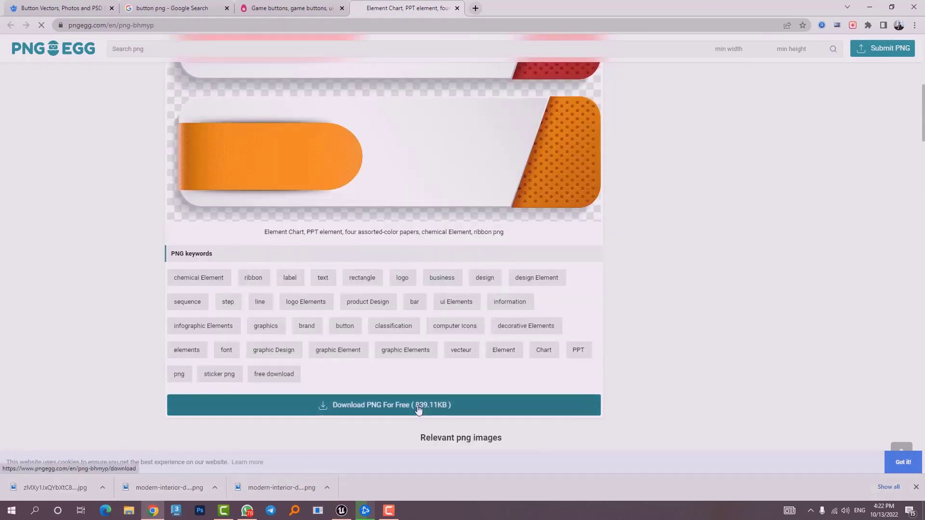
click(417, 407)
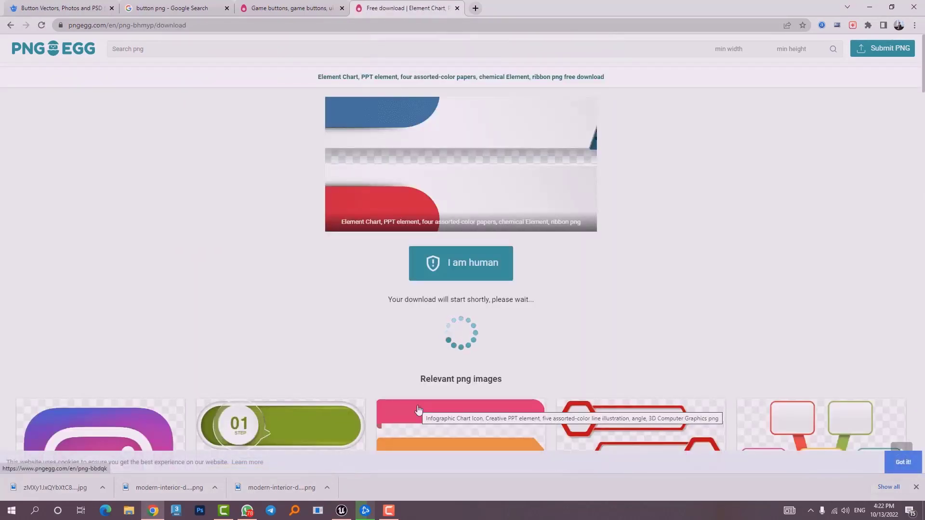
Open the downloaded banner image, modern-interior-design-grey-living-room2 (1).png, from the desktop in Photoshop.
click(924, 511)
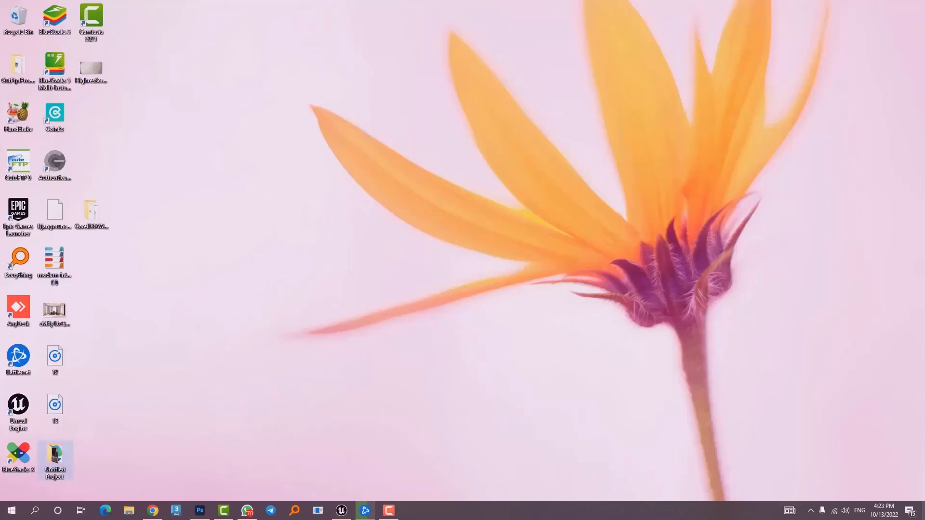
right_click(198, 155)
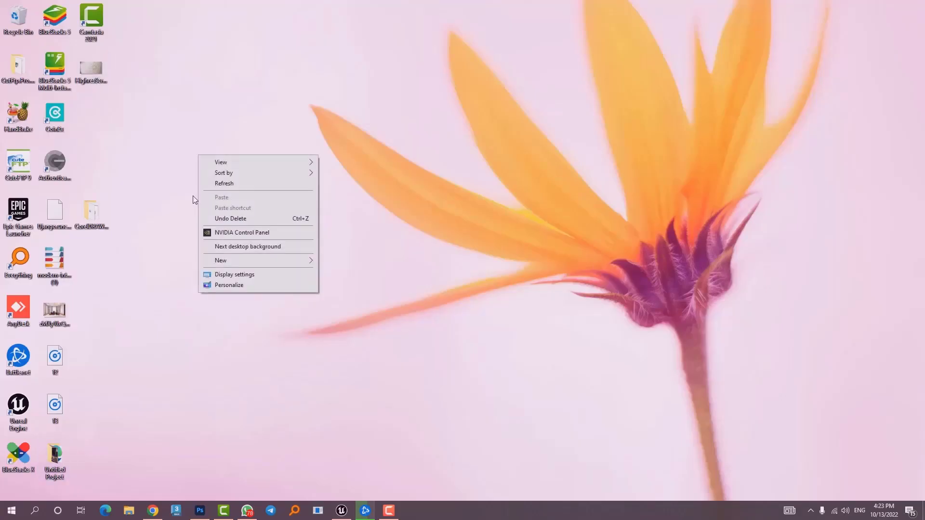
click(217, 185)
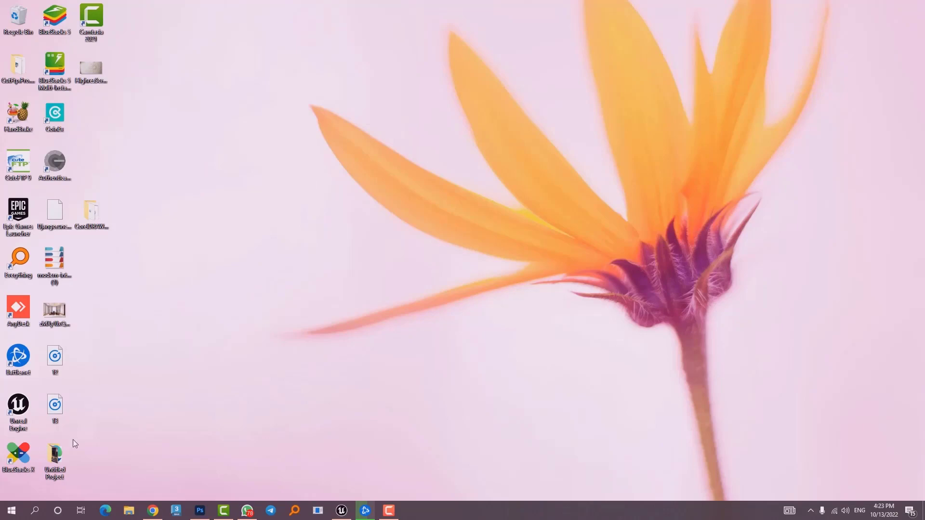
drag(54, 289, 340, 48)
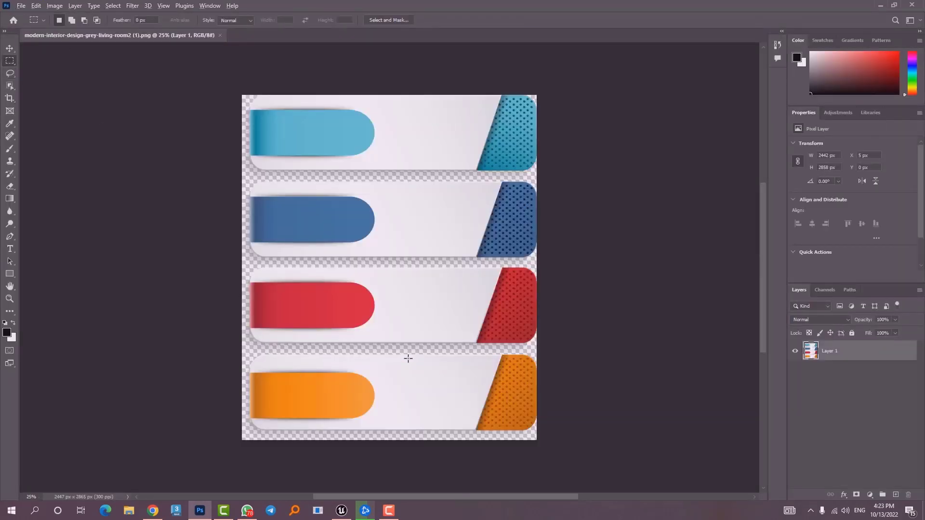
Zoom in on the banners and toggle Layer 1's visibility to check the image's transparent background.
alt+scroll(441, 334, up, 5)
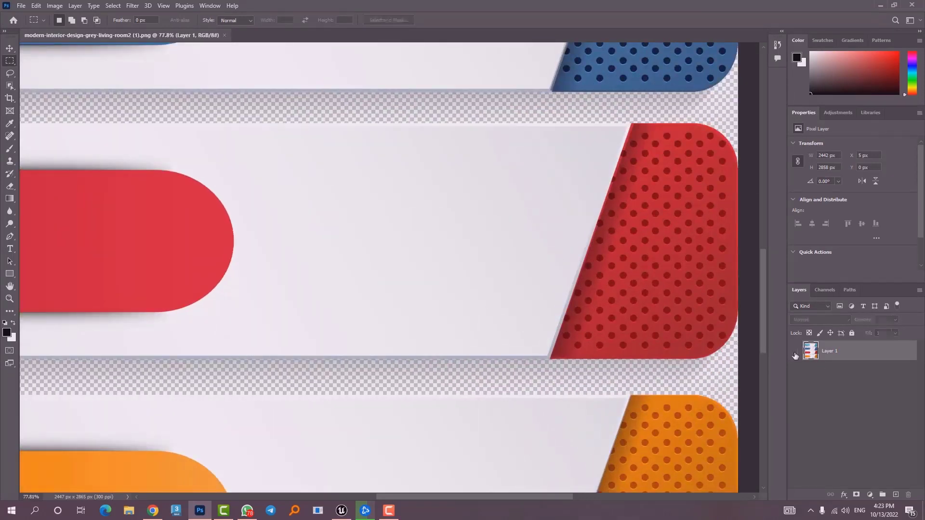
click(795, 351)
click(796, 351)
click(795, 351)
click(795, 351)
alt+scroll(595, 351, down, 3)
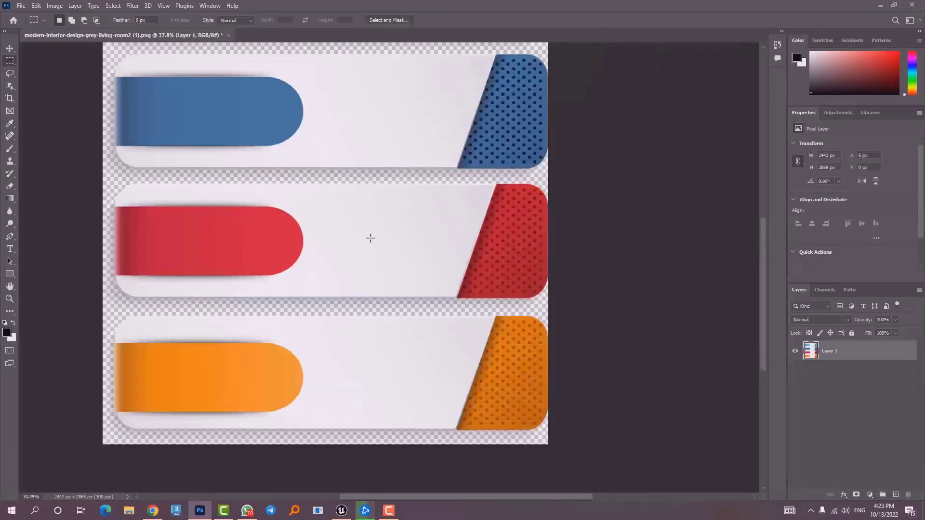
Crop the image to the red banner, about 2421 by 749 px, save the PNG and return to the desktop.
click(11, 99)
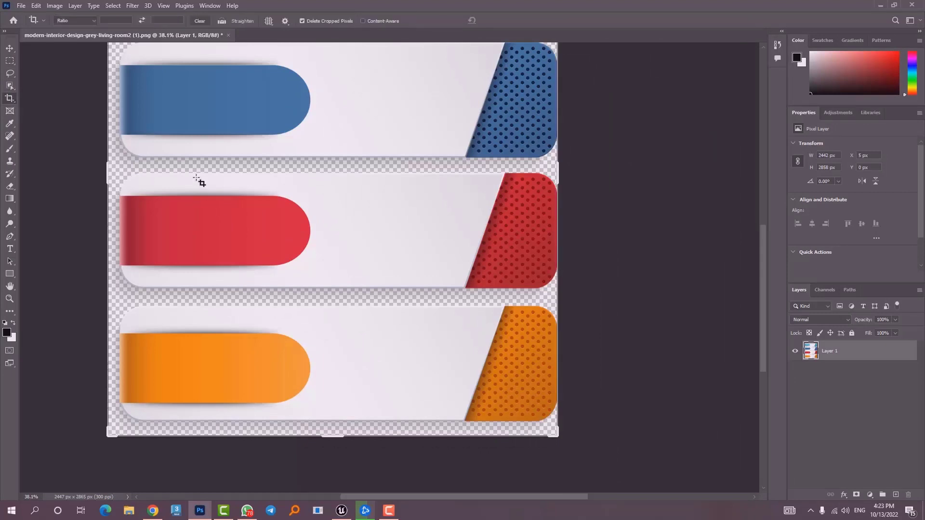
drag(112, 162, 559, 300)
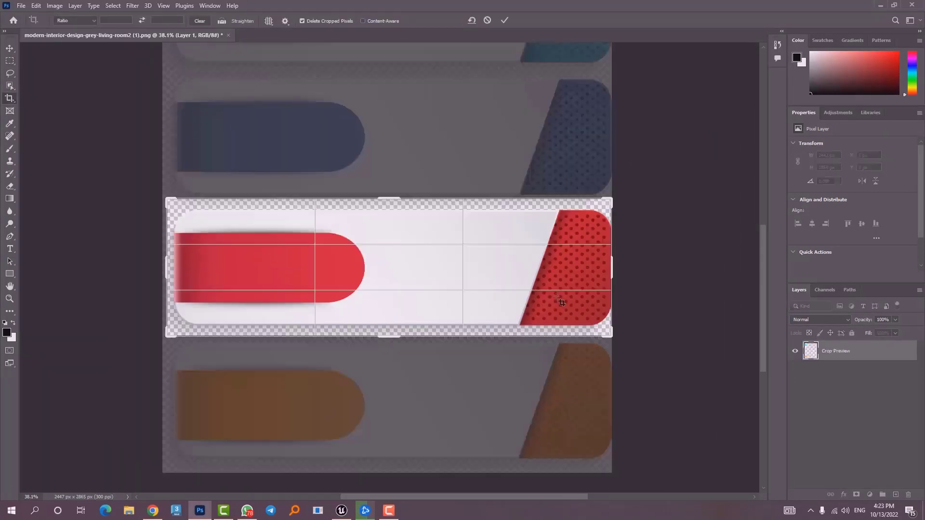
key(Return)
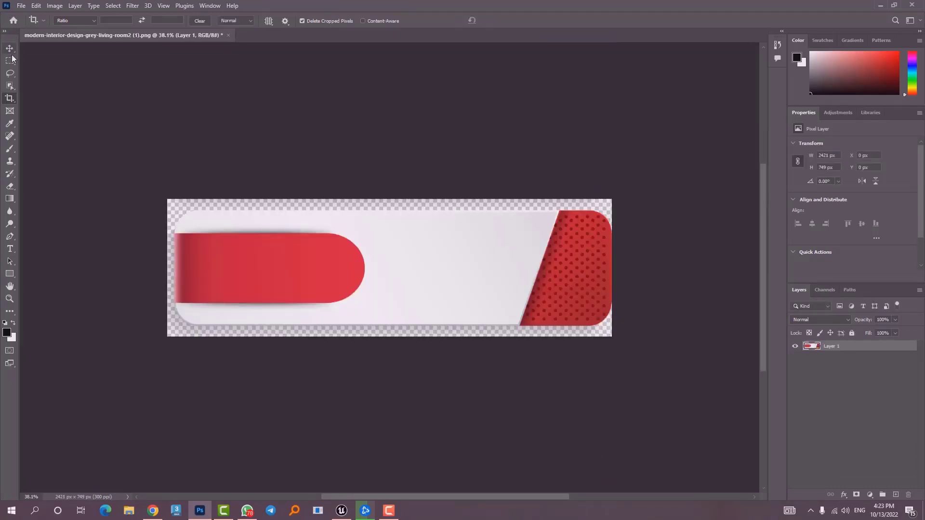
click(10, 49)
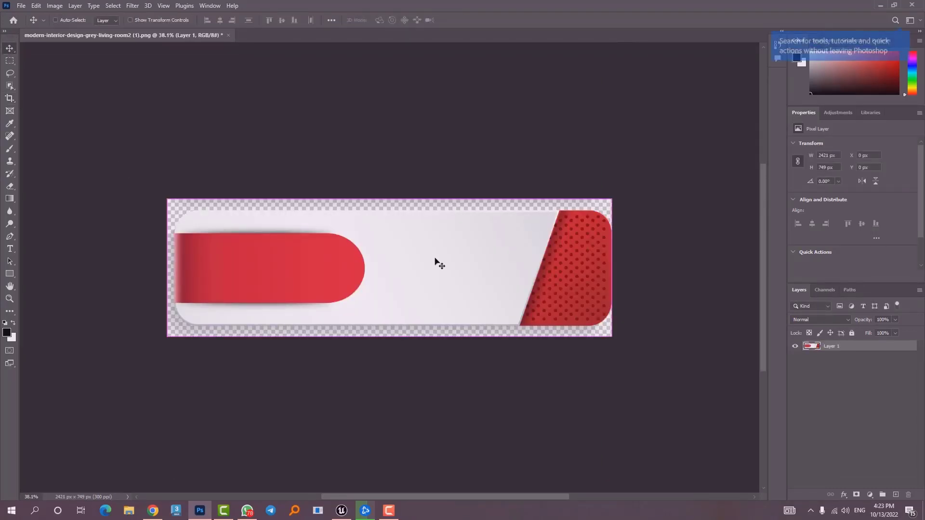
key(ctrl+s)
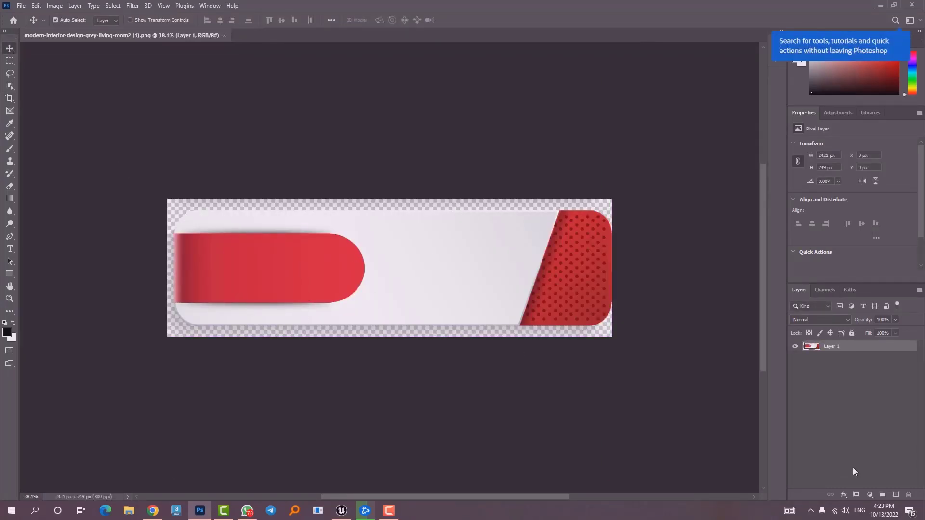
key(super+d)
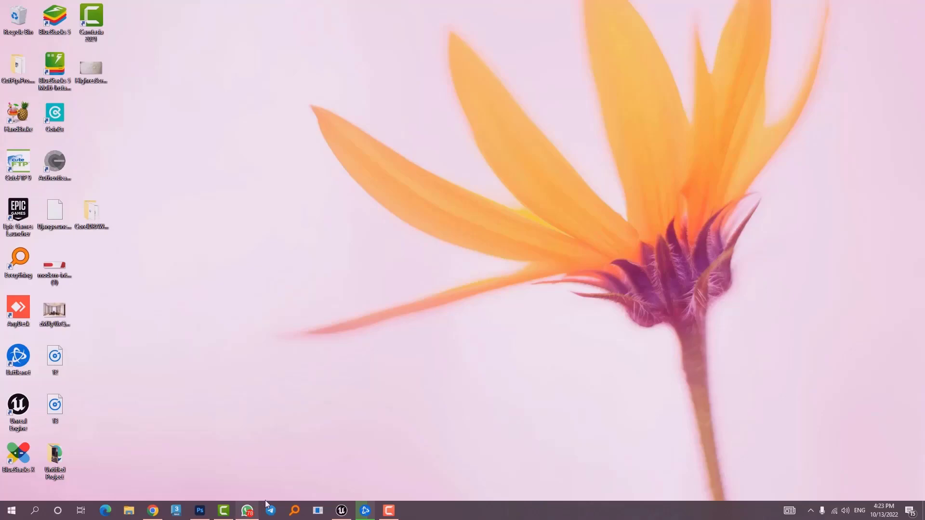
Switch to Unreal Editor, create a folder named photo inside Content, and open it.
click(343, 510)
key(ctrl+space)
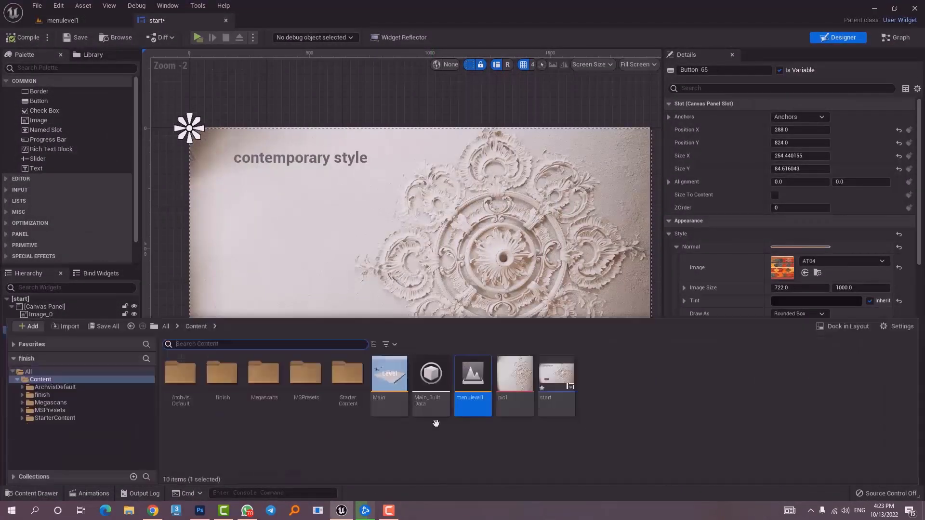
right_click(616, 389)
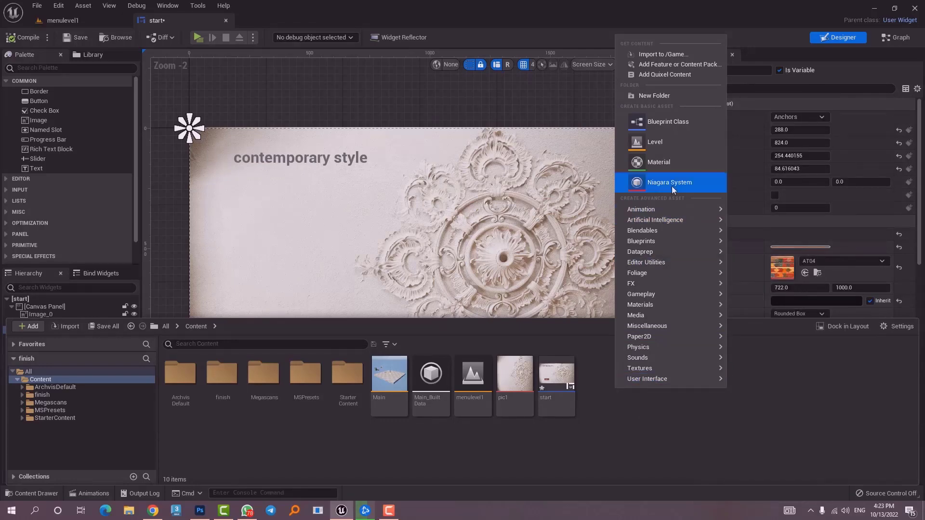
click(670, 96)
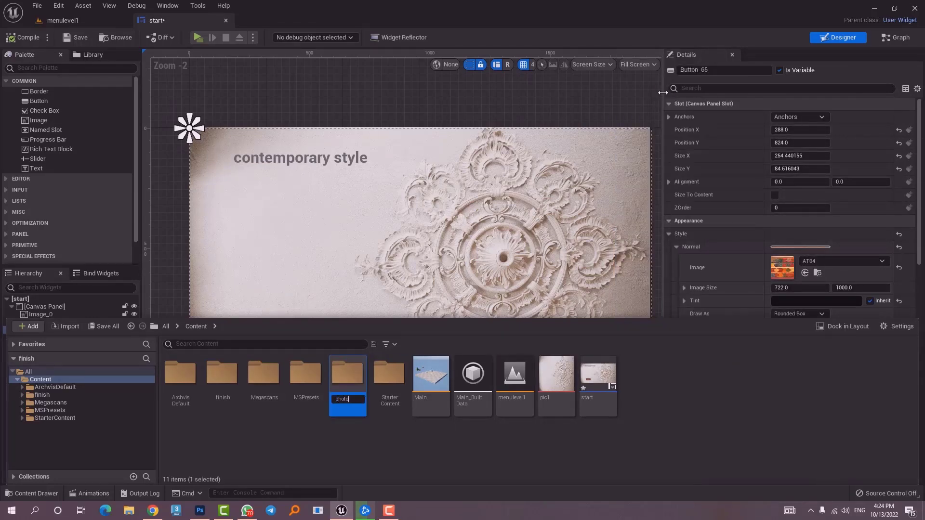
text(photo)
key(Return)
key(Return)
Import modern-interior-design-grey-living-room2 (1) from the desktop into the photo folder and rename the texture b1.
right_click(309, 428)
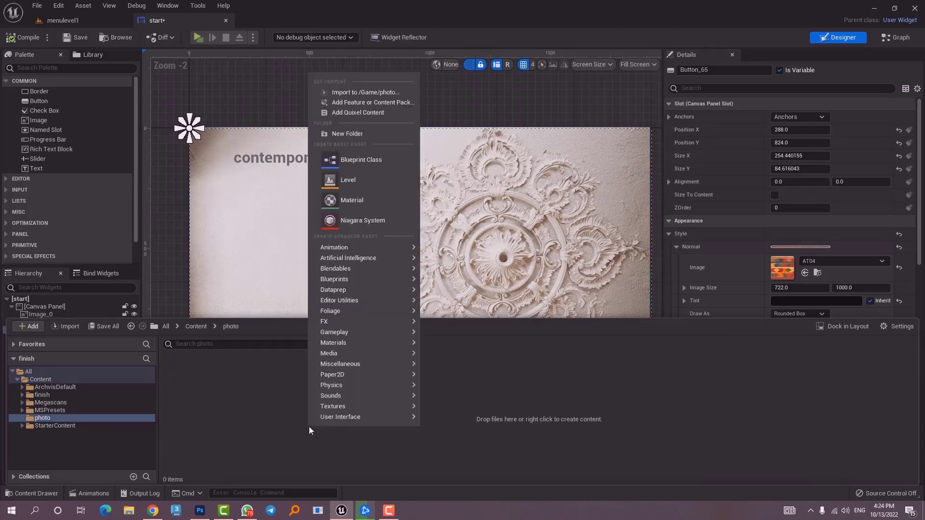
click(379, 93)
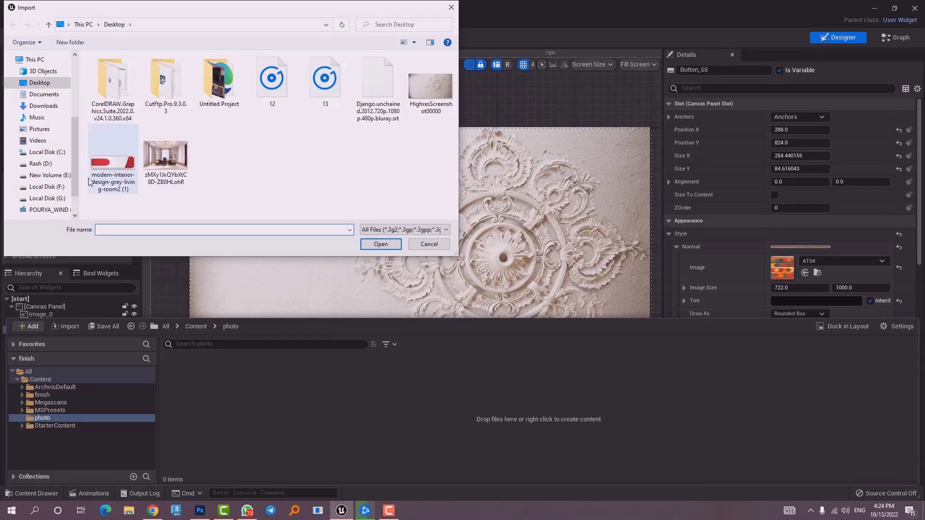
click(109, 181)
double_click(107, 179)
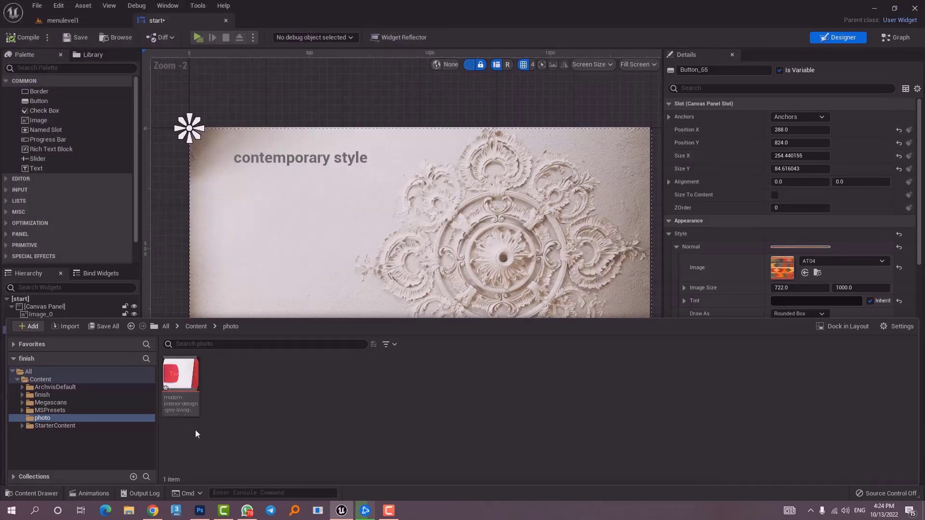
key(F2)
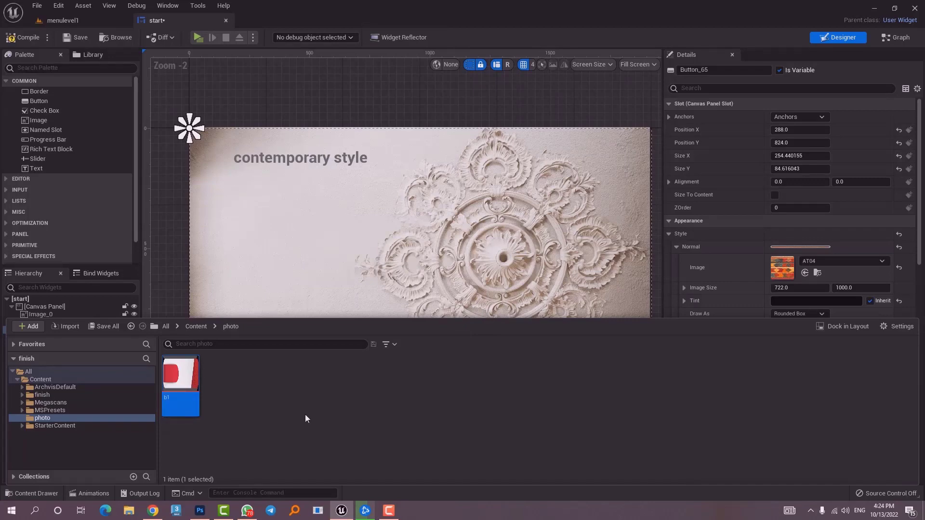
Set the Normal style image of the START button to the b1 texture.
click(316, 98)
scroll(288, 353, up, 5)
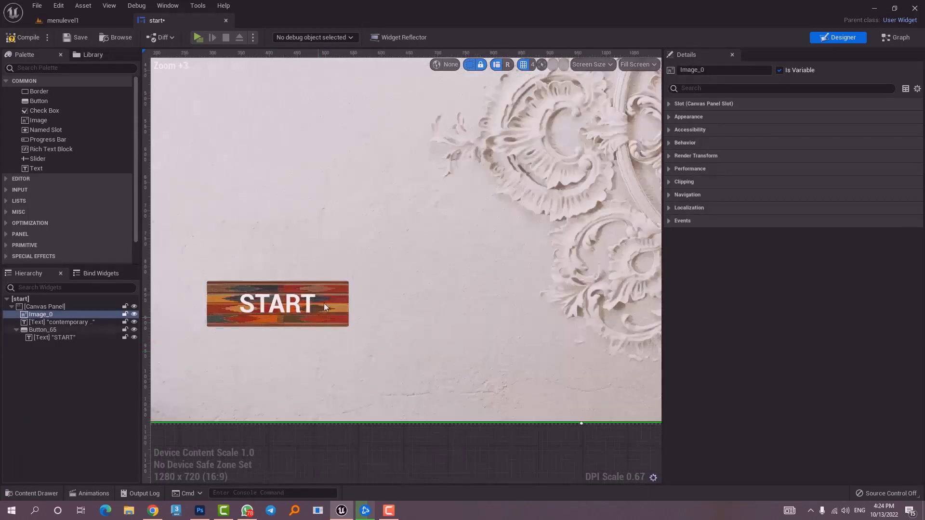
click(314, 314)
right_drag(313, 318, 426, 225)
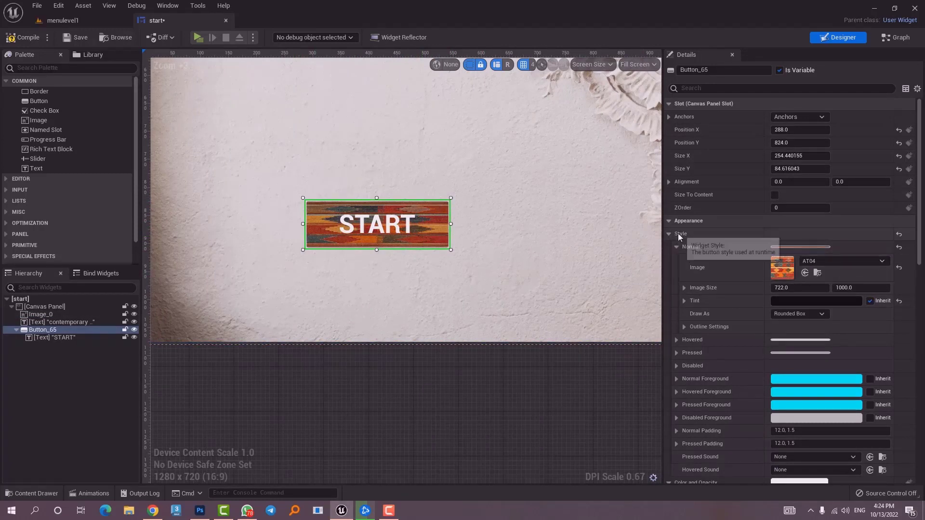
click(827, 261)
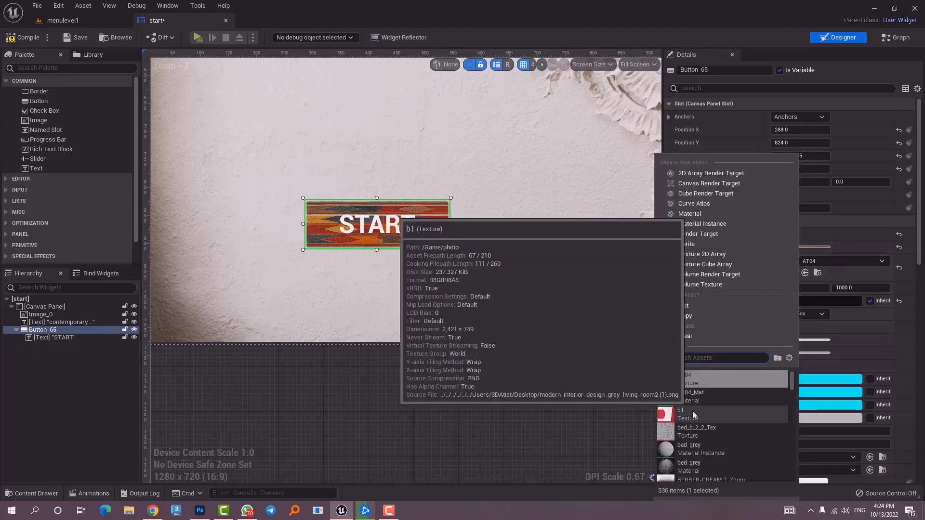
key(Escape)
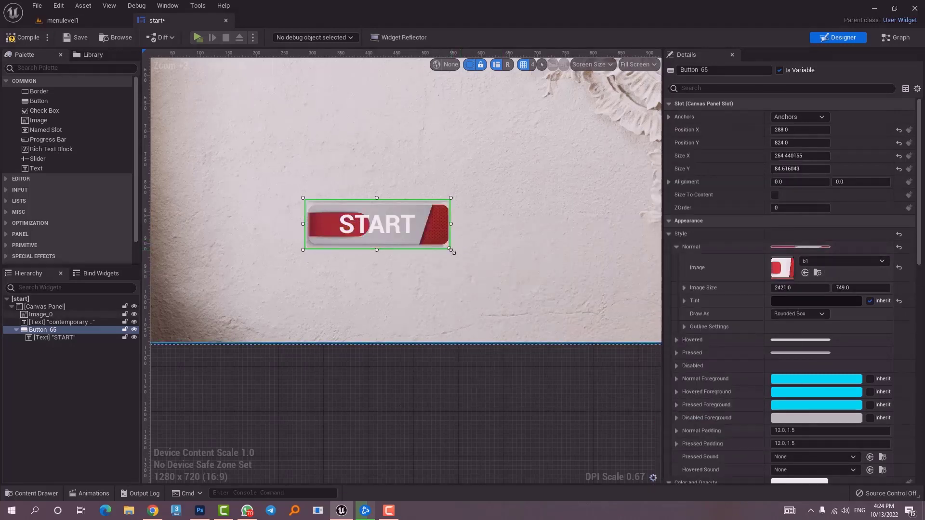
Enlarge the START button to about 417 by 156 and move it to about X 72, Y 808 on the canvas.
drag(455, 252, 520, 279)
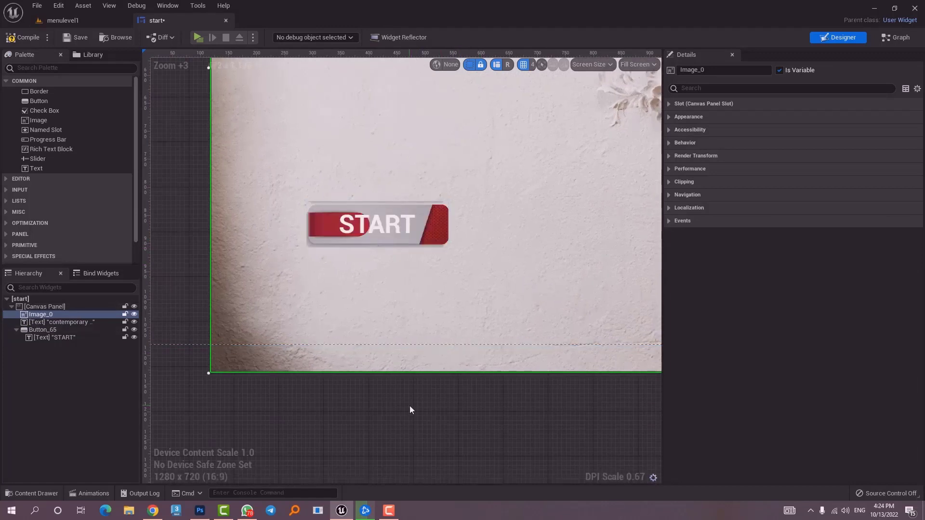
key(ctrl+z)
click(395, 240)
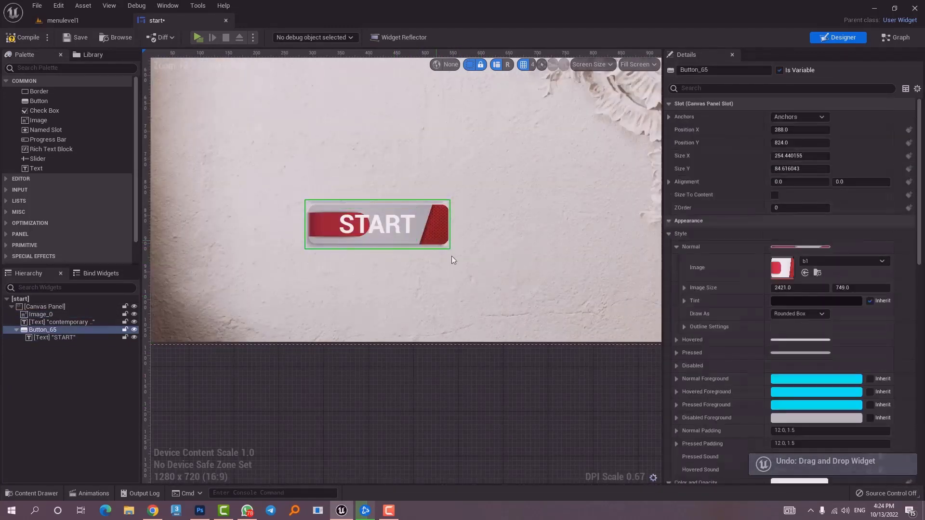
drag(451, 250, 542, 289)
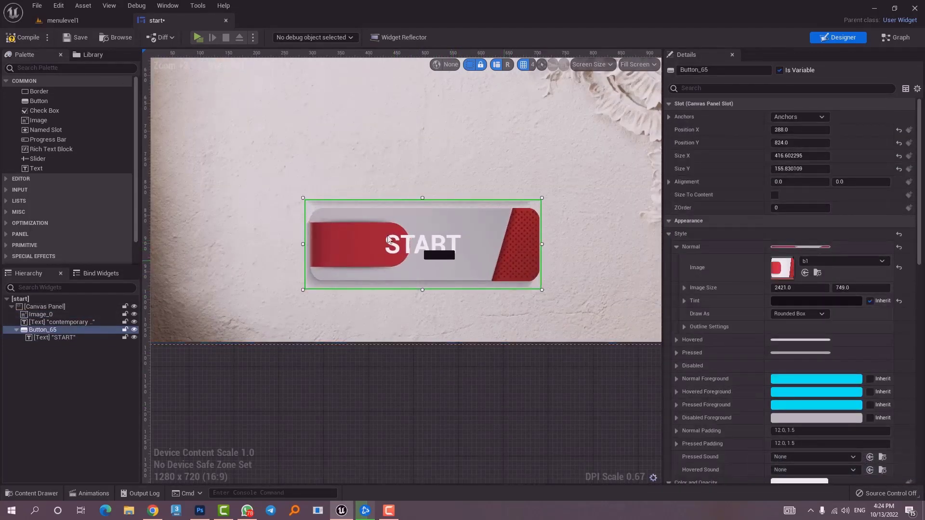
drag(388, 240, 400, 403)
right_drag(400, 403, 516, 263)
Align the START text horizontally to the left inside the button.
click(516, 263)
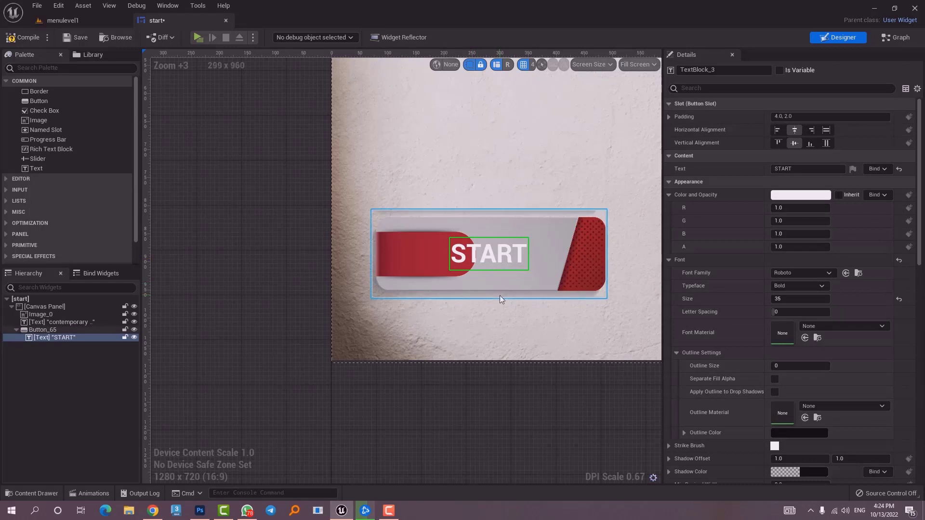
scroll(500, 296, down, 5)
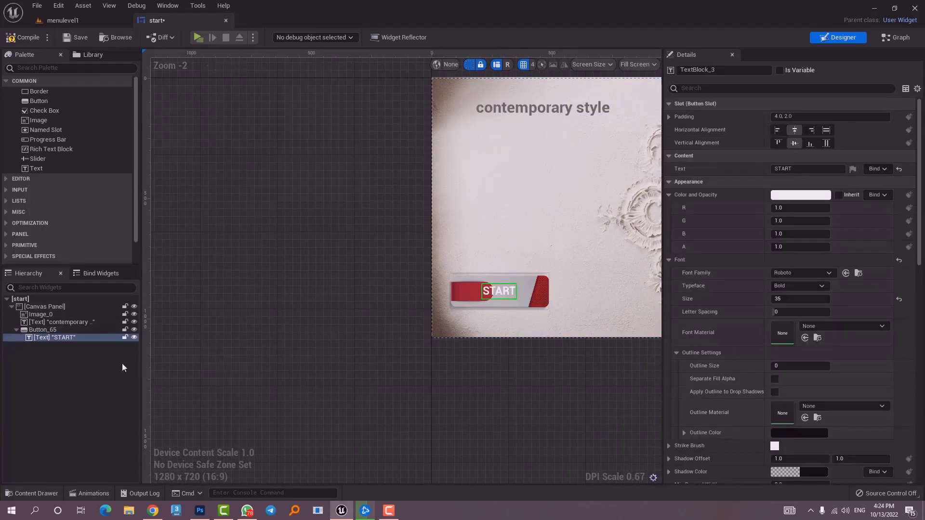
scroll(487, 295, up, 5)
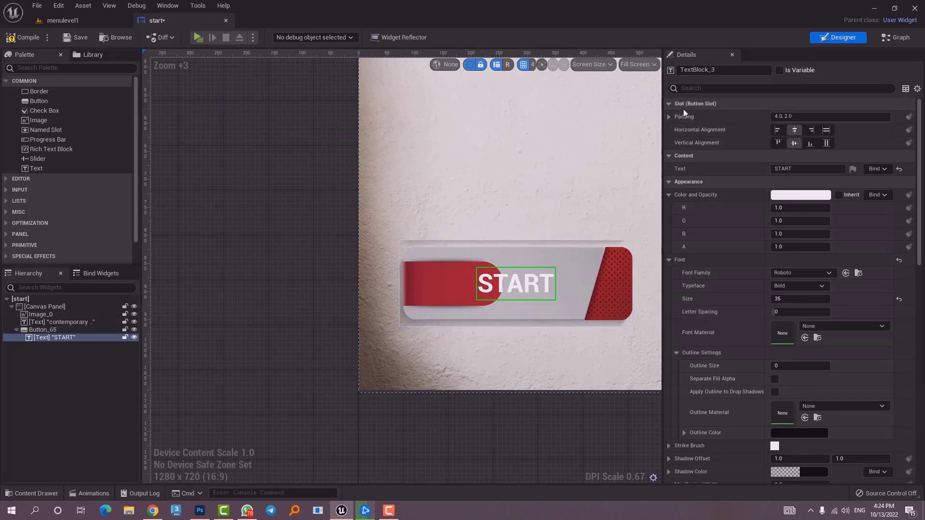
click(777, 130)
click(351, 277)
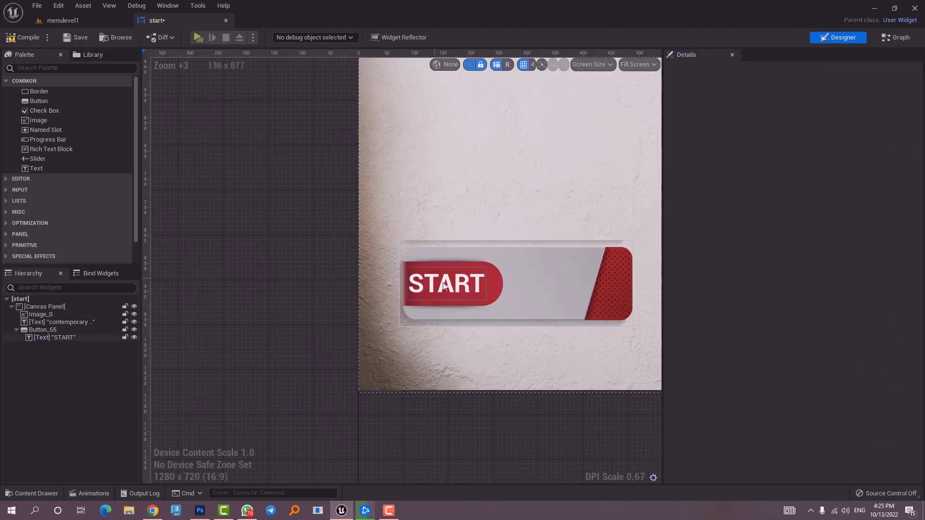
Try to adjust the START button's size from its lower-right corner and left edge, undoing each resize.
scroll(446, 307, down, 11)
scroll(437, 312, up, 7)
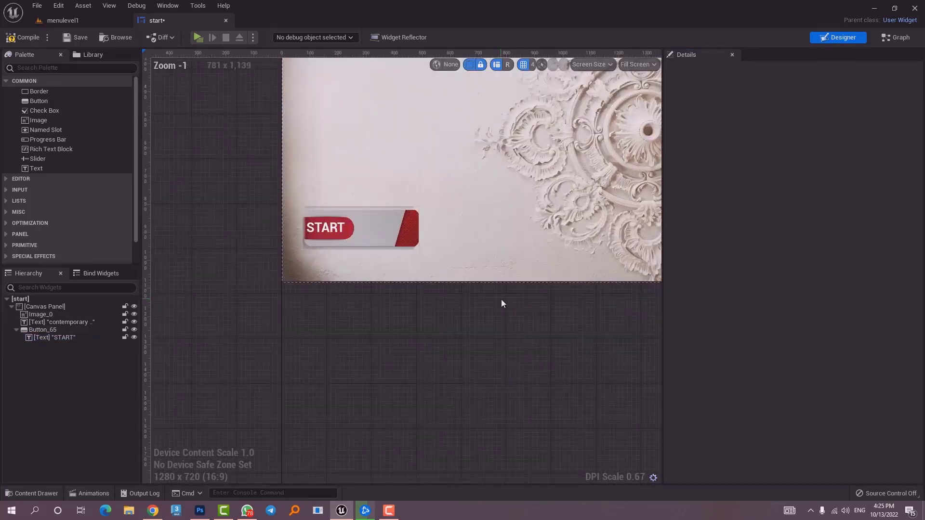
scroll(340, 244, up, 3)
scroll(552, 234, down, 3)
scroll(541, 265, up, 7)
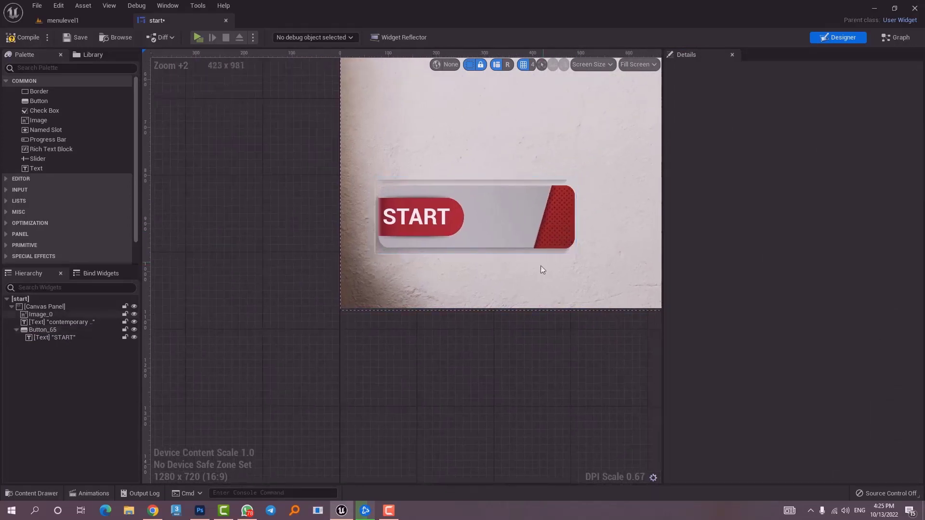
scroll(585, 232, up, 1)
click(579, 239)
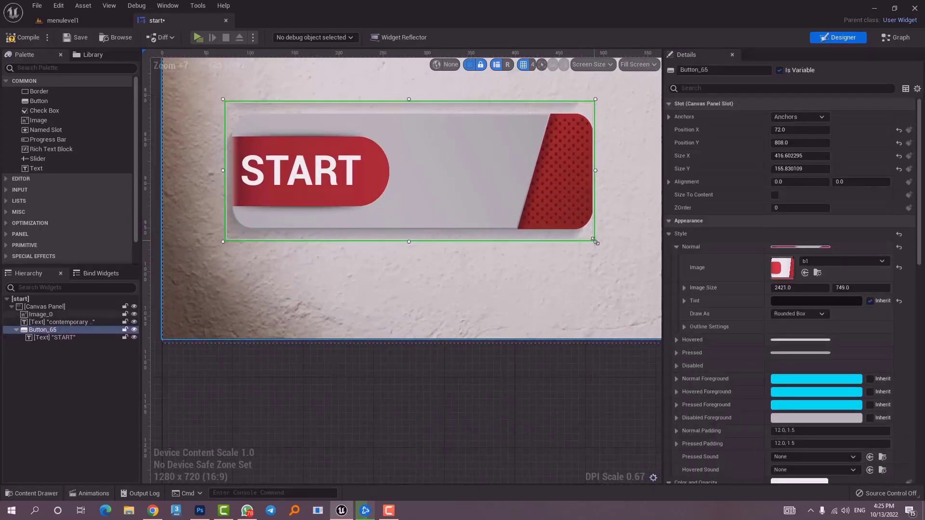
mouse_move(595, 257)
mouse_down()
mouse_move(636, 266)
mouse_move(596, 241)
mouse_up()
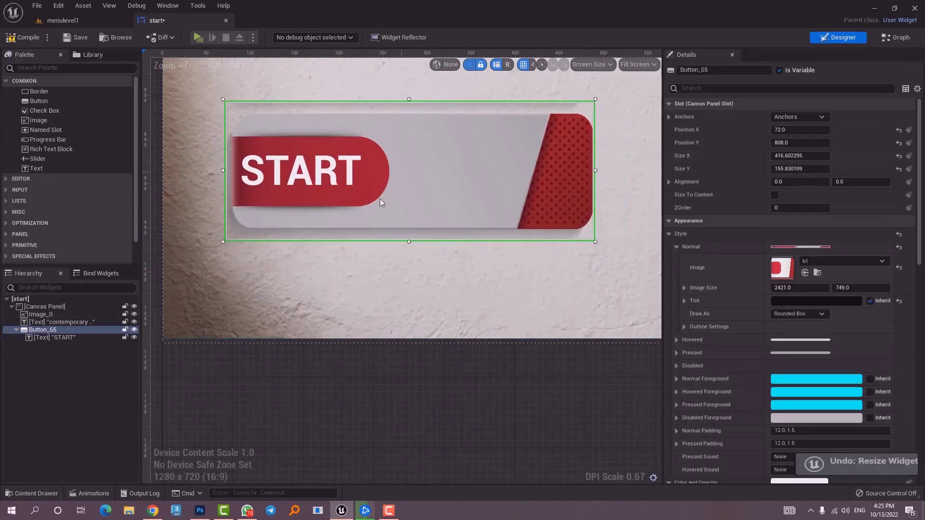
click(467, 353)
right_drag(436, 169, 458, 184)
click(409, 219)
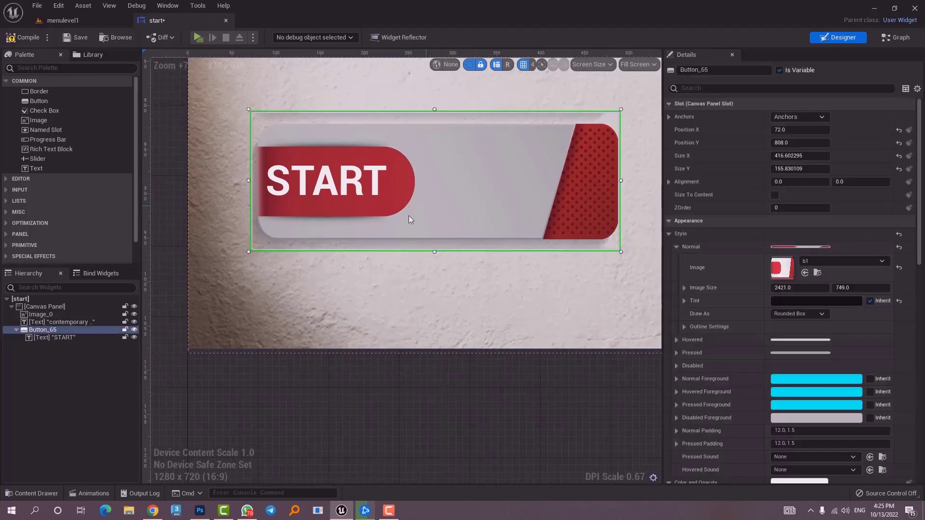
mouse_move(259, 183)
mouse_down()
mouse_move(247, 182)
mouse_move(263, 182)
mouse_up()
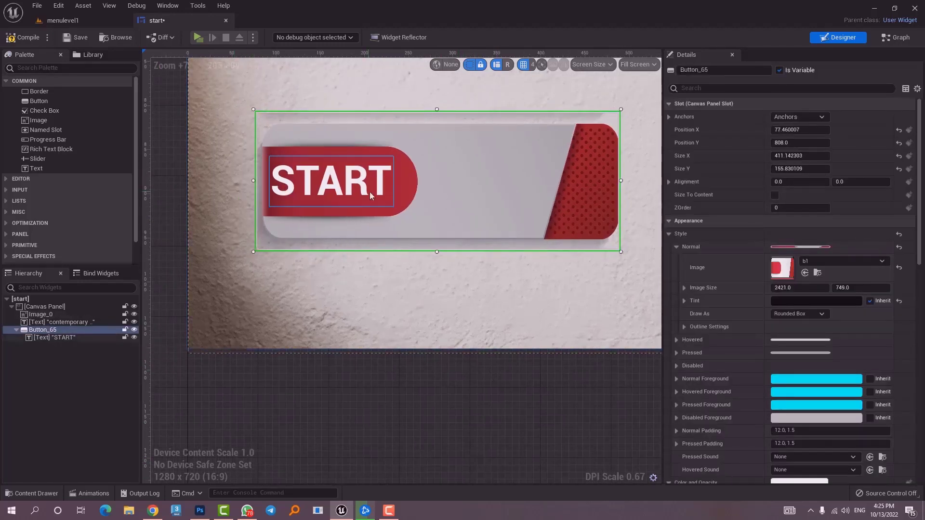
key(ctrl+z)
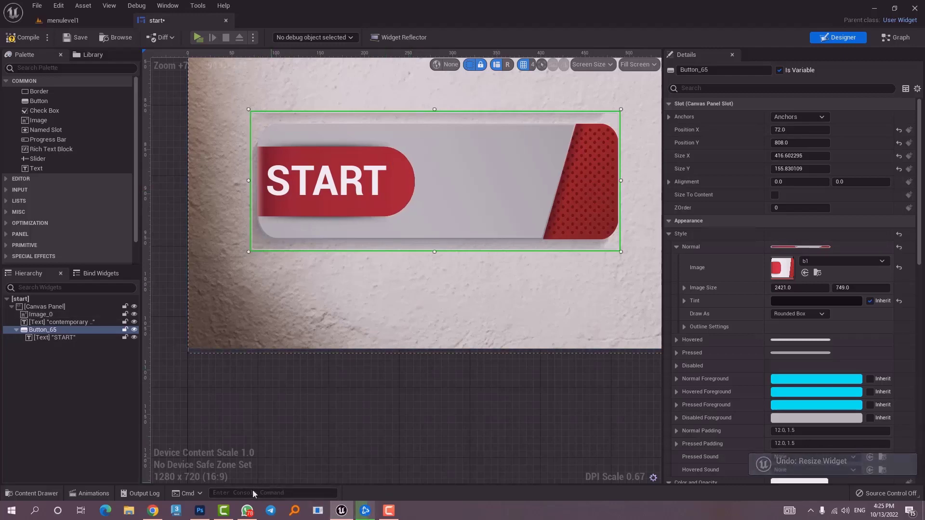
Switch to Photoshop, extend the banner's canvas on all sides to about 2778 by 1101 px with the Crop tool, and save the PNG.
click(200, 511)
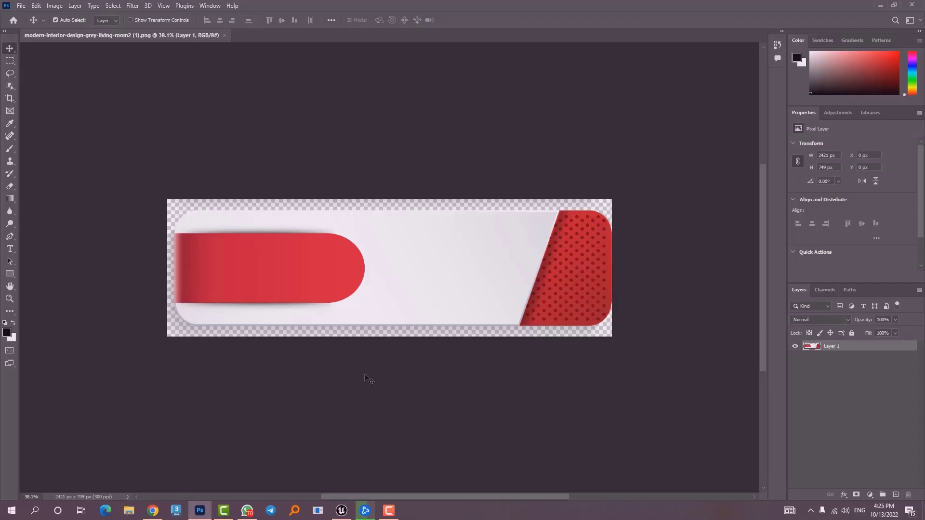
click(9, 99)
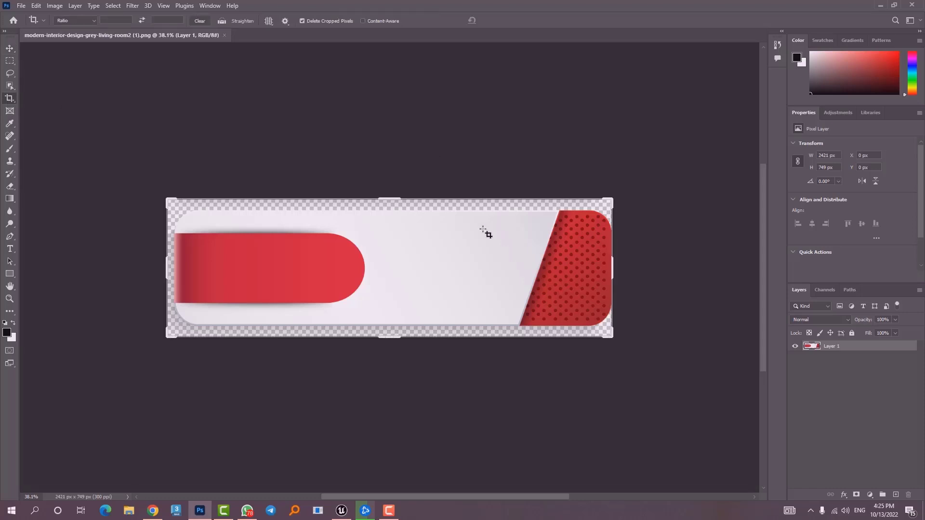
drag(392, 202, 394, 189)
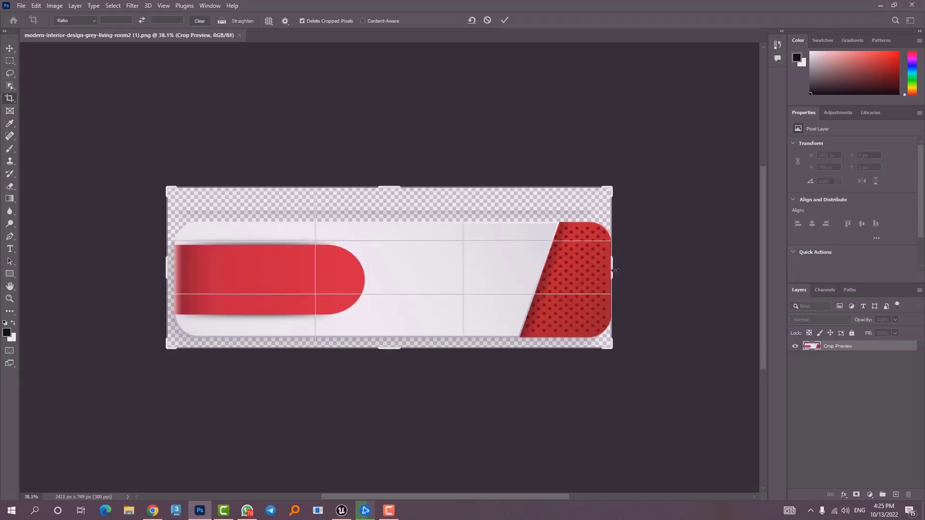
drag(620, 270, 644, 256)
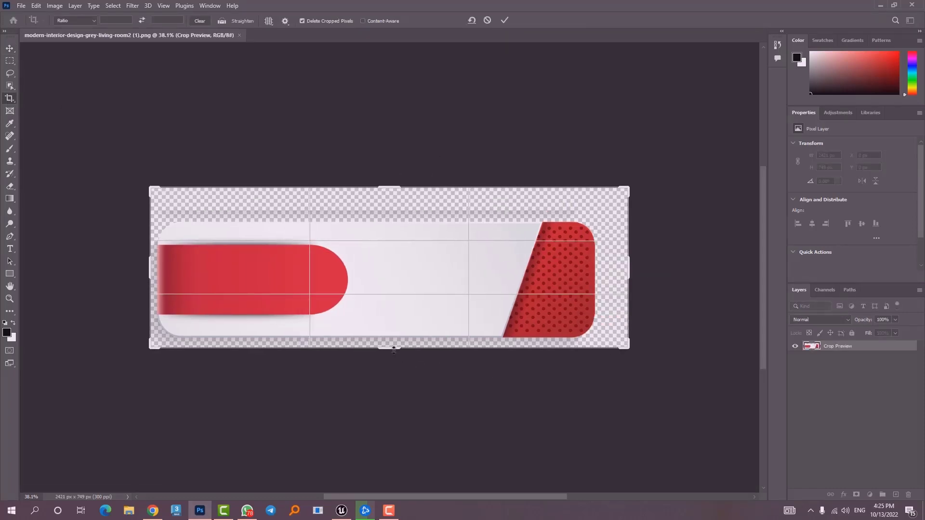
drag(394, 350, 394, 370)
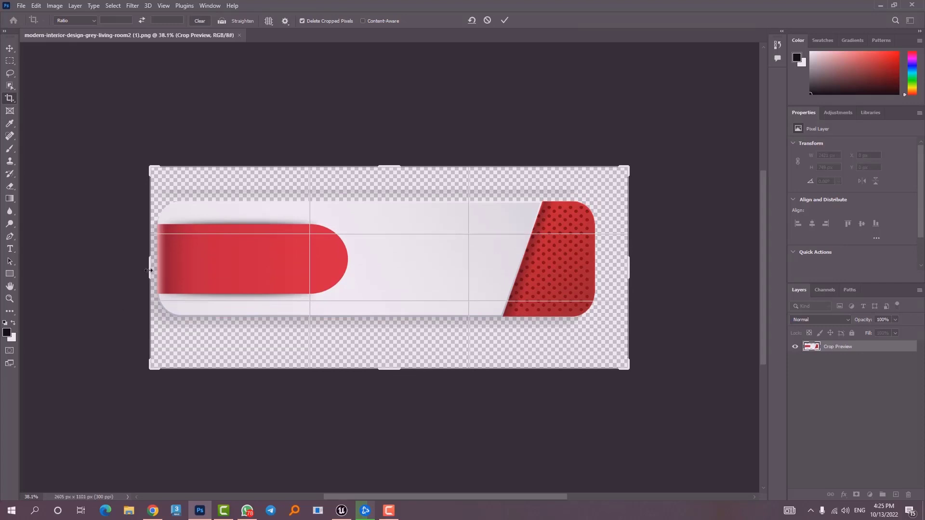
mouse_move(149, 270)
mouse_down()
mouse_move(145, 260)
mouse_move(137, 278)
mouse_up()
key(Return)
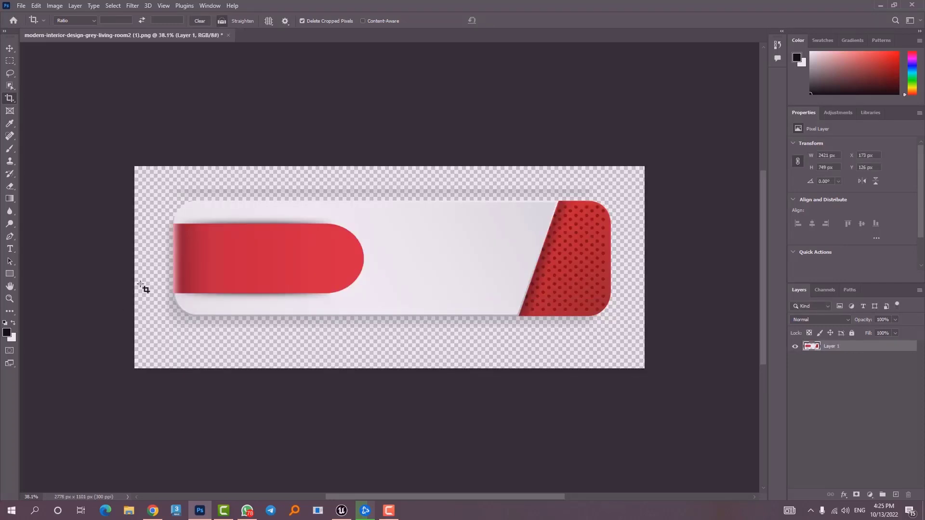
key(ctrl+s)
alt+scroll(347, 332, up, 5)
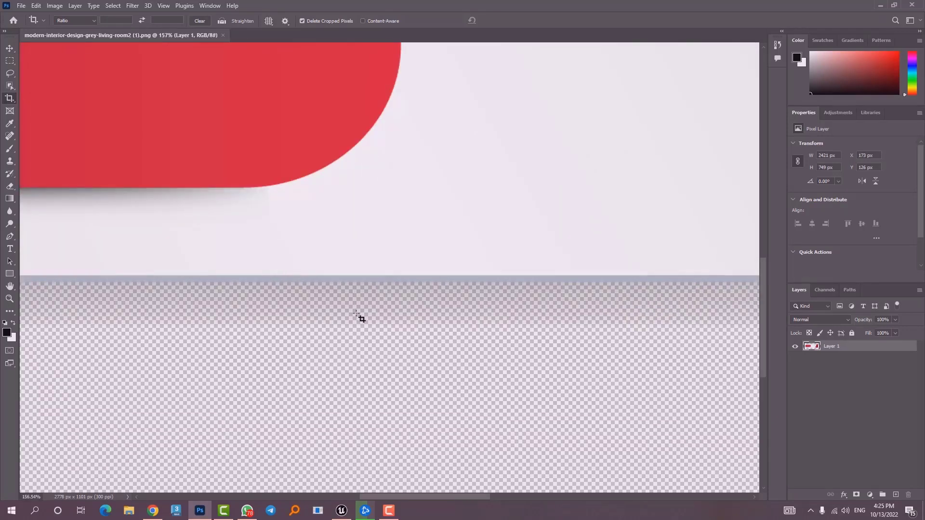
alt+scroll(344, 360, down, 3)
Switch to Unreal Engine and import the resaved banner "modern-interior-design-grey-living-room2 (1)" from the Desktop into the photo folder.
click(349, 518)
key(ctrl+space)
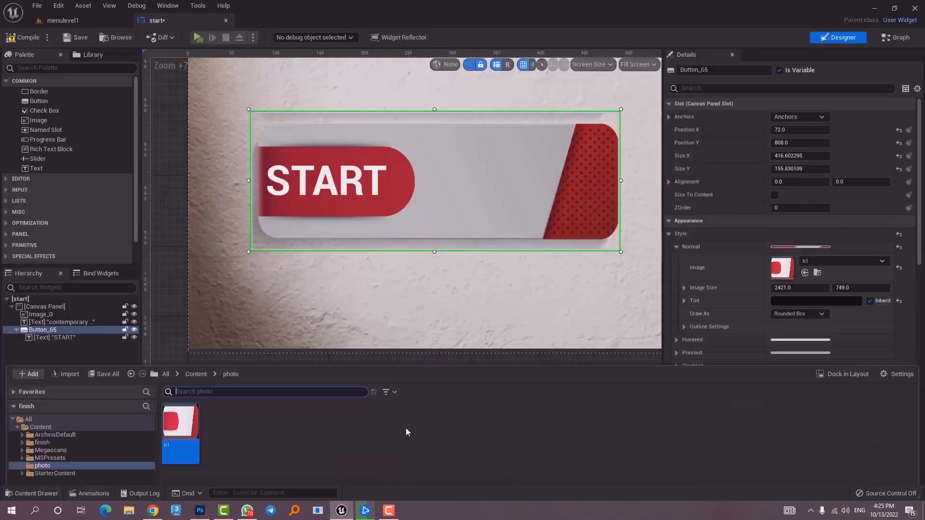
right_click(273, 408)
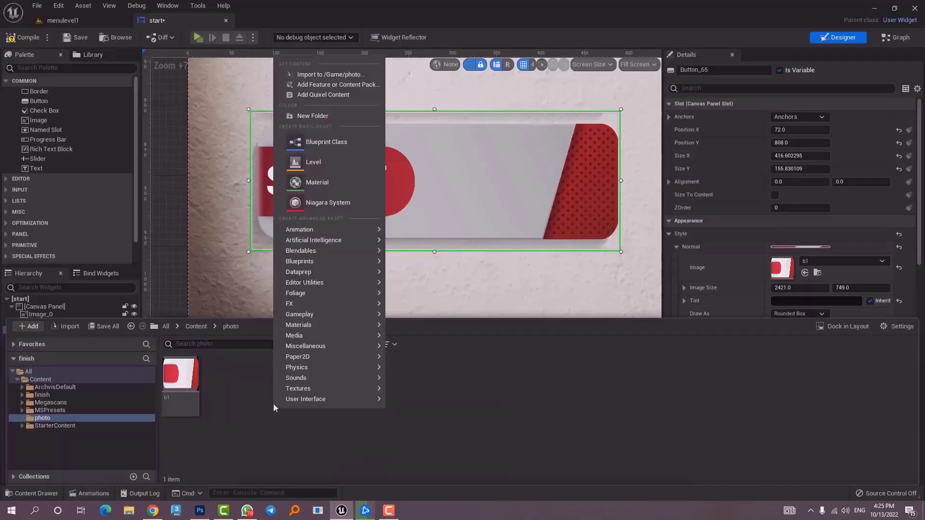
click(308, 77)
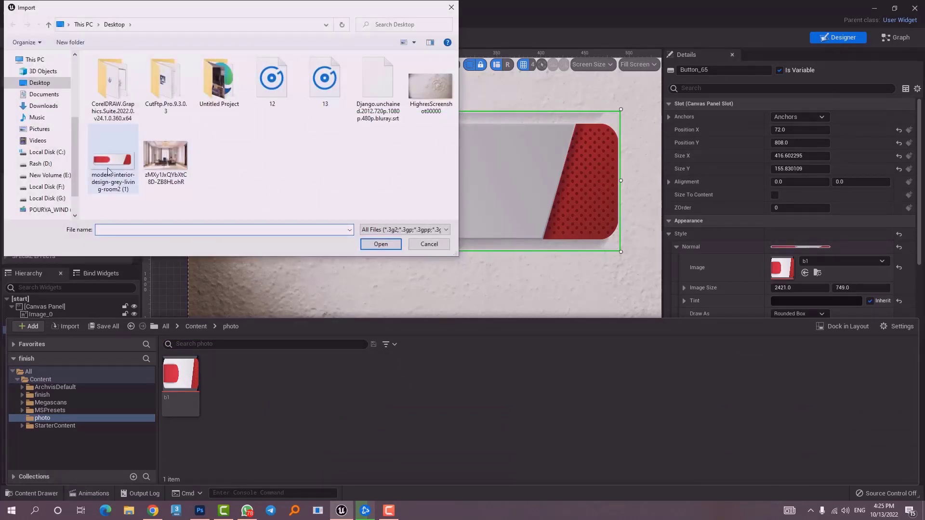
right_click(236, 175)
click(263, 212)
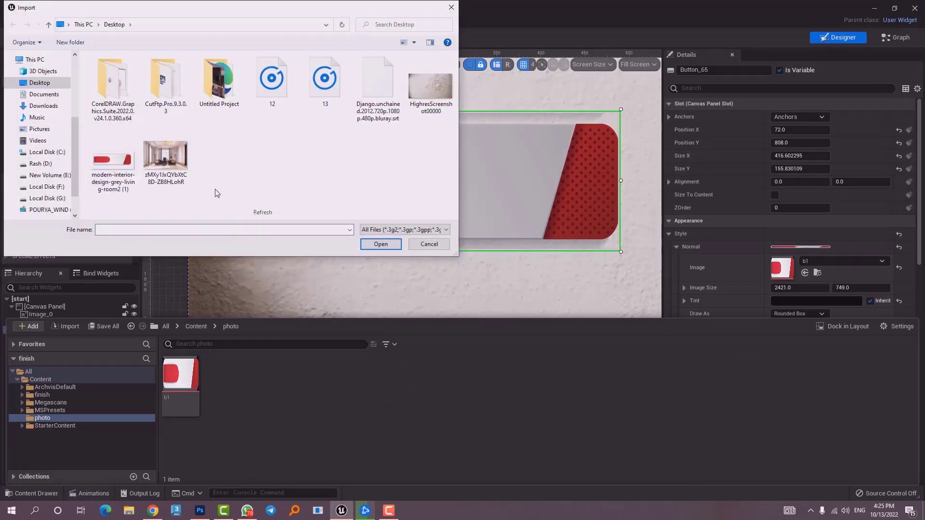
double_click(113, 159)
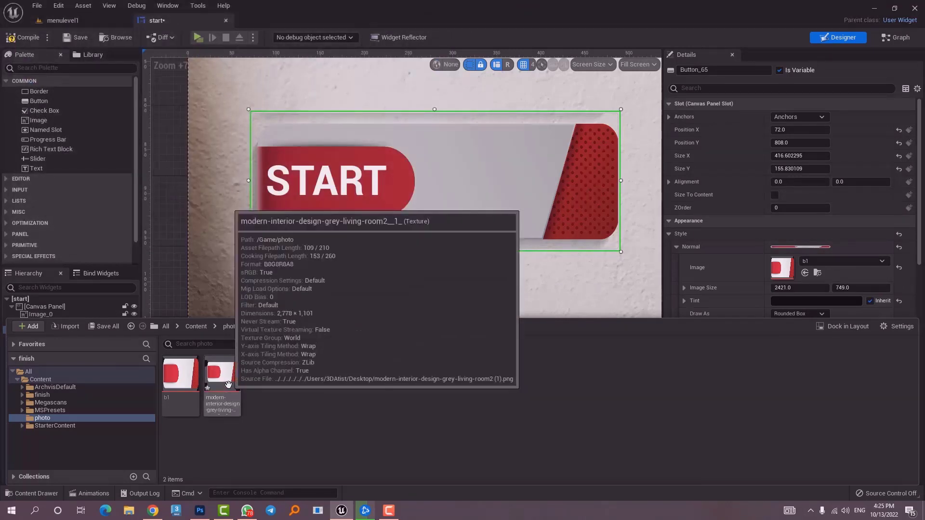
Rename the newly imported banner texture as b2.
click(228, 384)
key(F2)
text(b2)
key(Return)
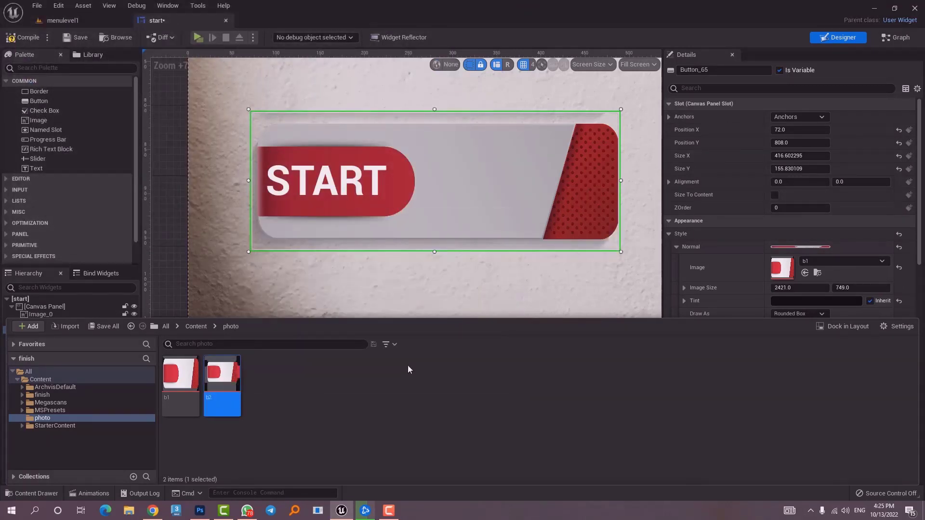
Assign the b2 texture as the START button's Normal style image.
click(510, 181)
click(820, 261)
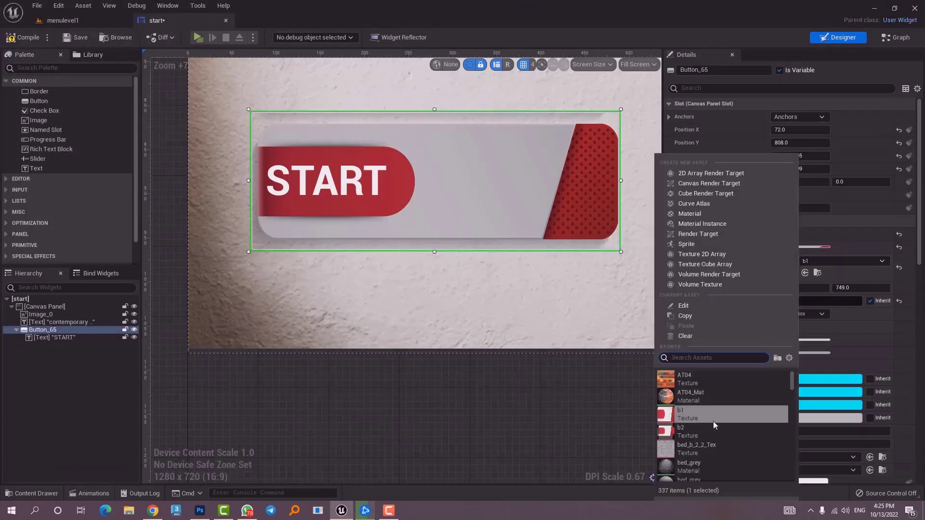
click(706, 431)
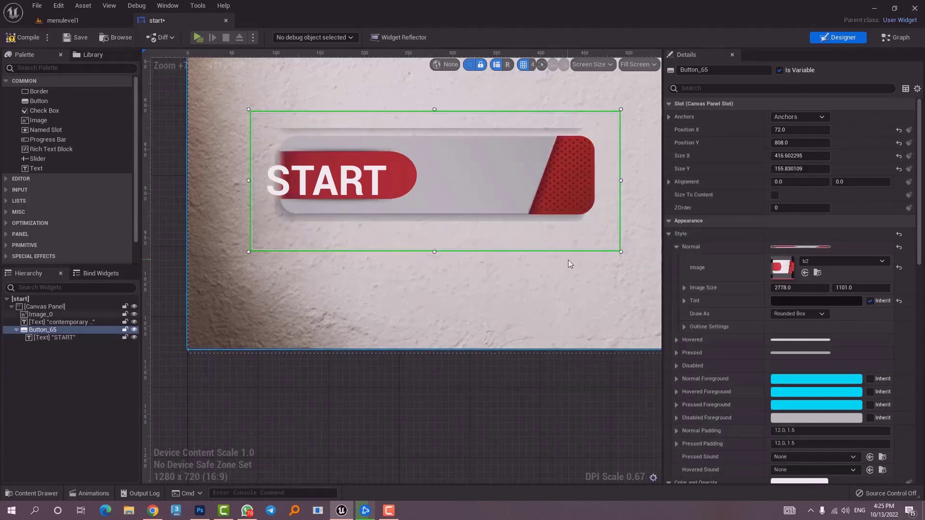
Enlarge the START button to about 515 by 225, with its origin at about X 68, Y 791.
scroll(568, 260, down, 2)
drag(609, 259, 681, 293)
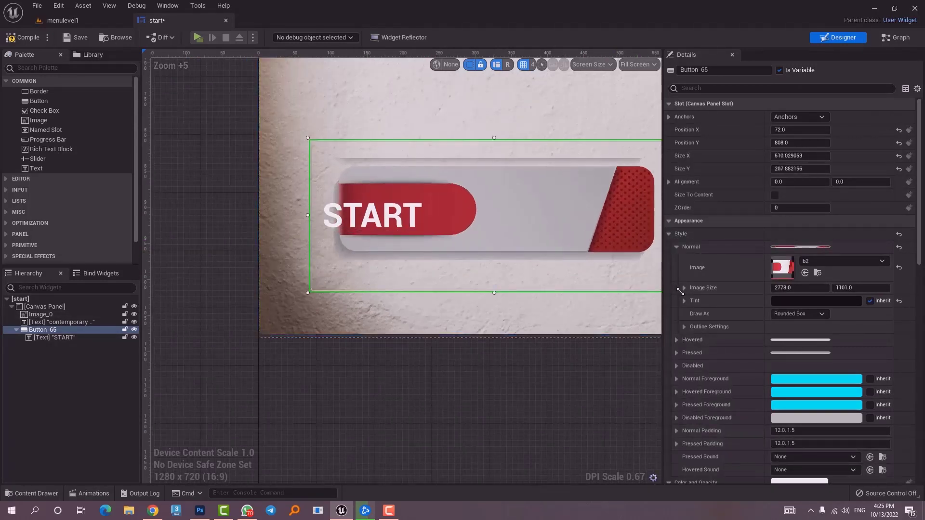
click(308, 136)
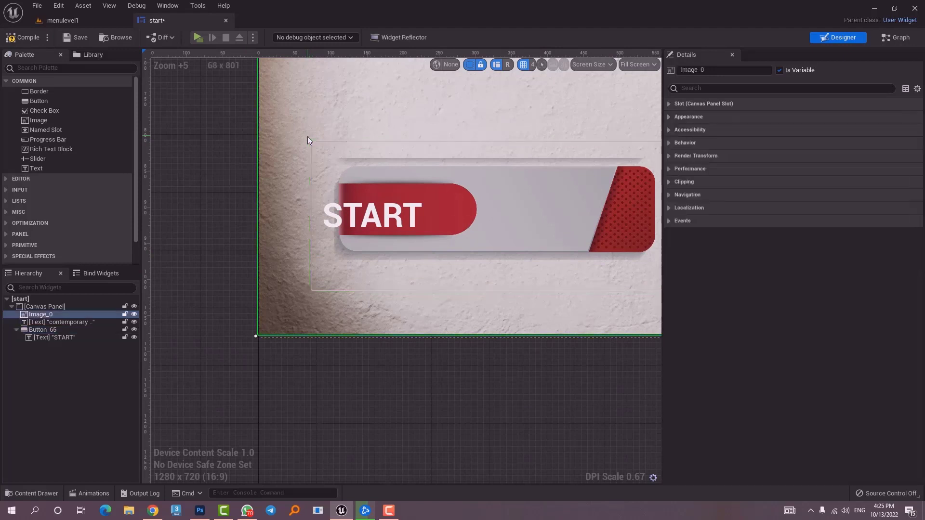
click(307, 138)
click(307, 138)
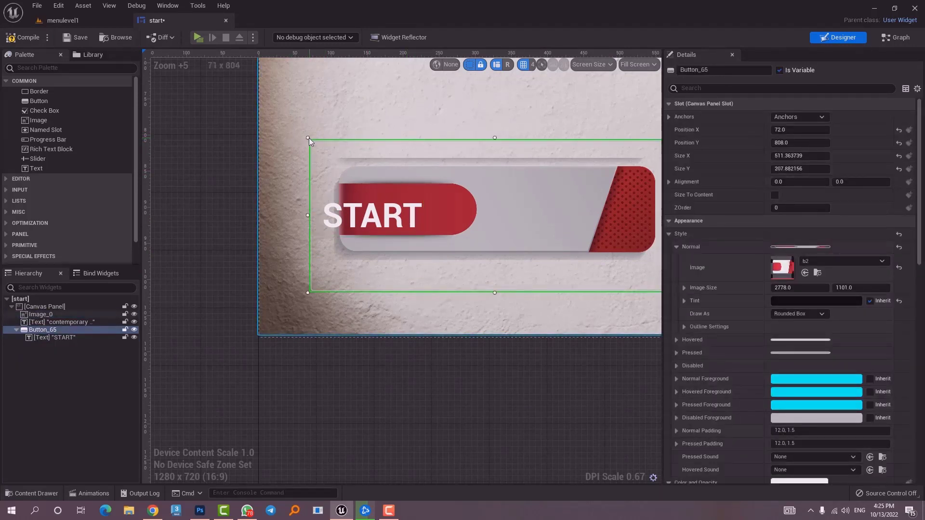
drag(482, 221, 502, 213)
key(ctrl+z)
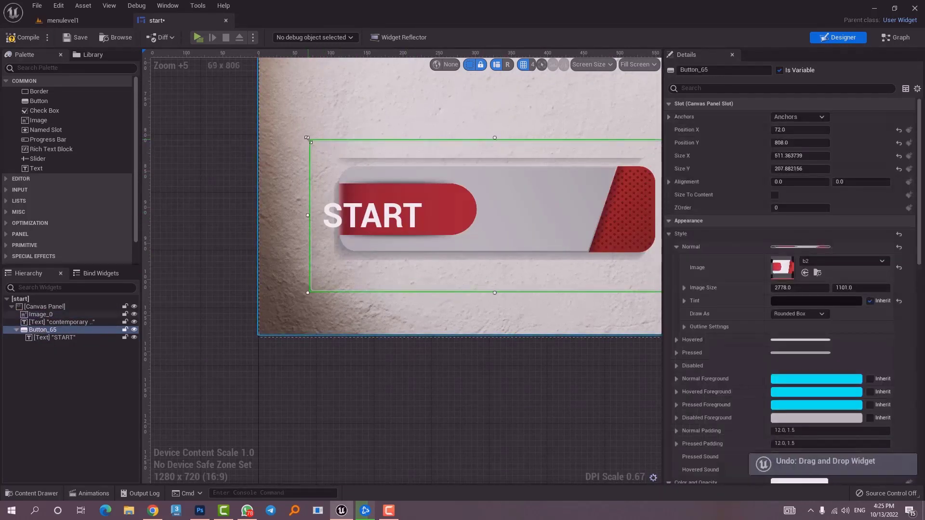
mouse_move(307, 139)
mouse_down()
mouse_move(265, 120)
mouse_move(306, 140)
mouse_move(305, 125)
mouse_up()
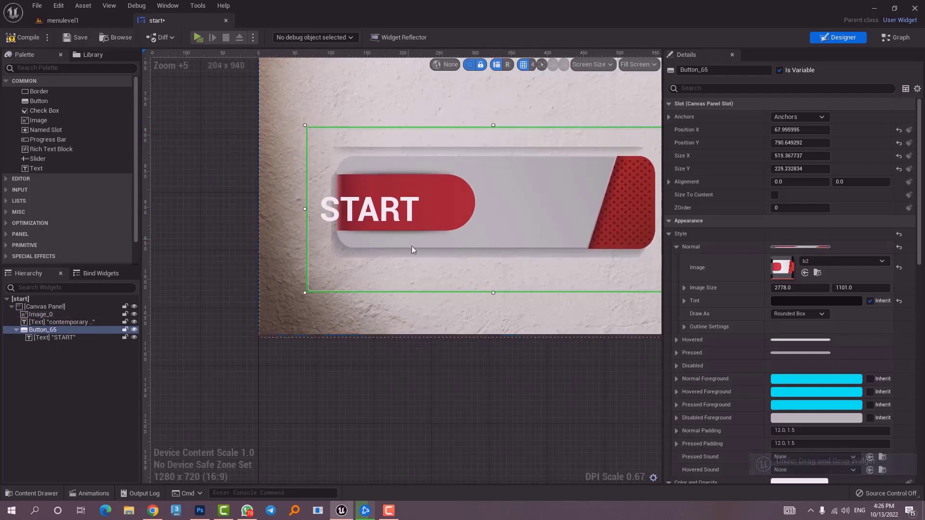
Nudge the START text slightly left to a padding of 3 and set its right padding to 5.
click(392, 209)
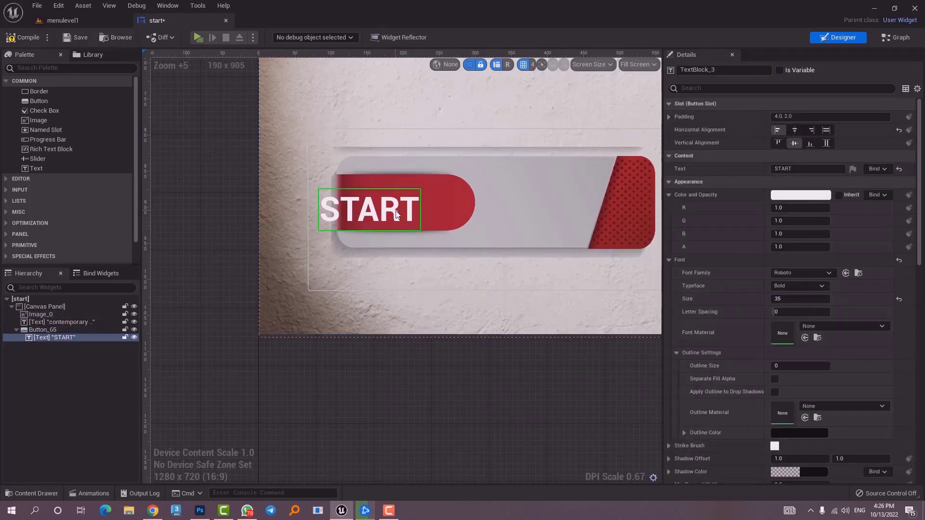
key(Left)
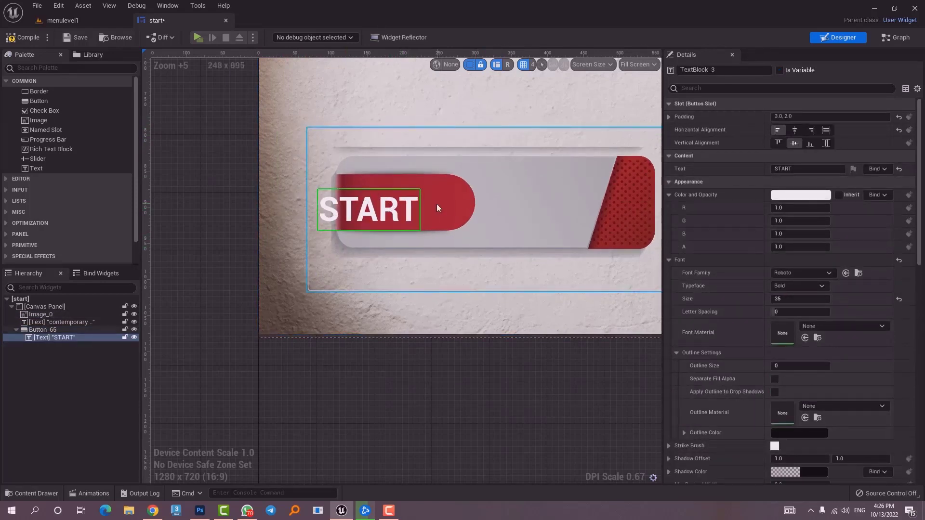
click(669, 117)
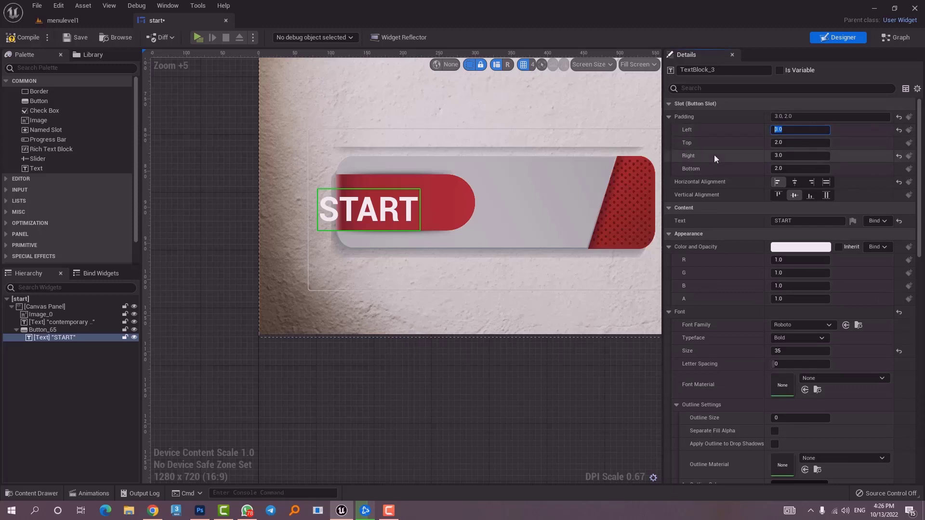
click(773, 155)
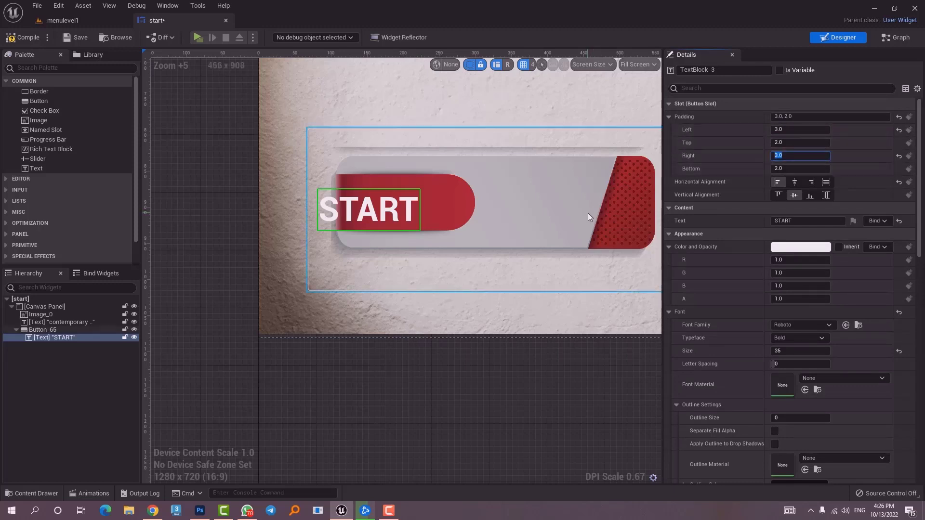
key(Return)
text(5)
key(Return)
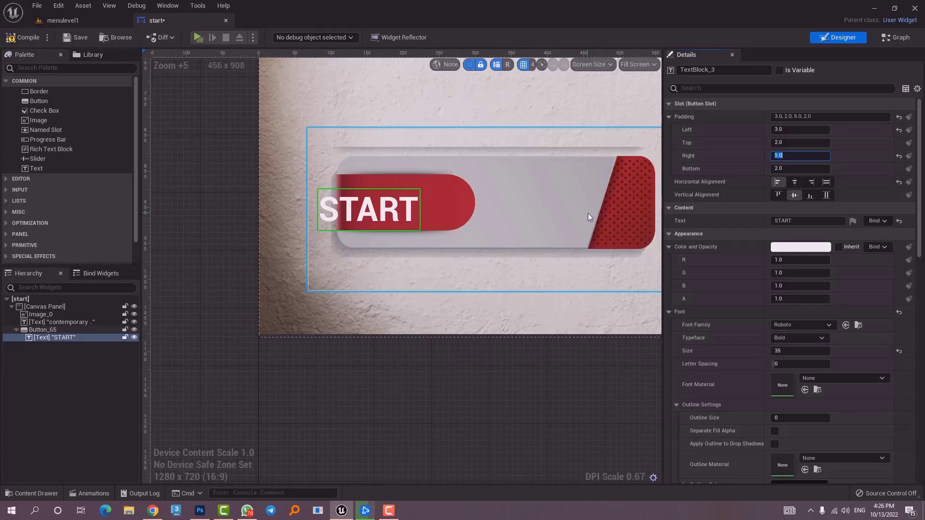
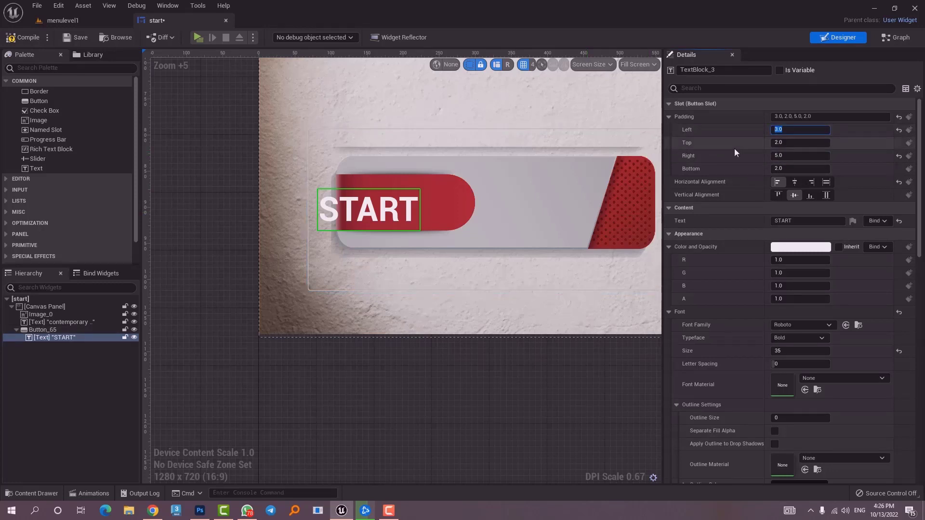
Try left paddings of 1 and -5 for the START text, and set its top padding to 5.
text(1)
key(Return)
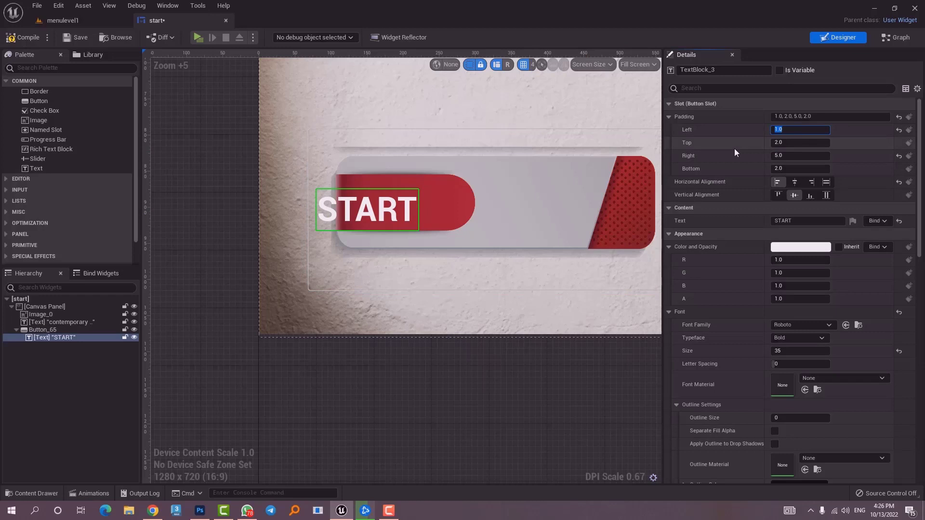
text(-5)
key(Return)
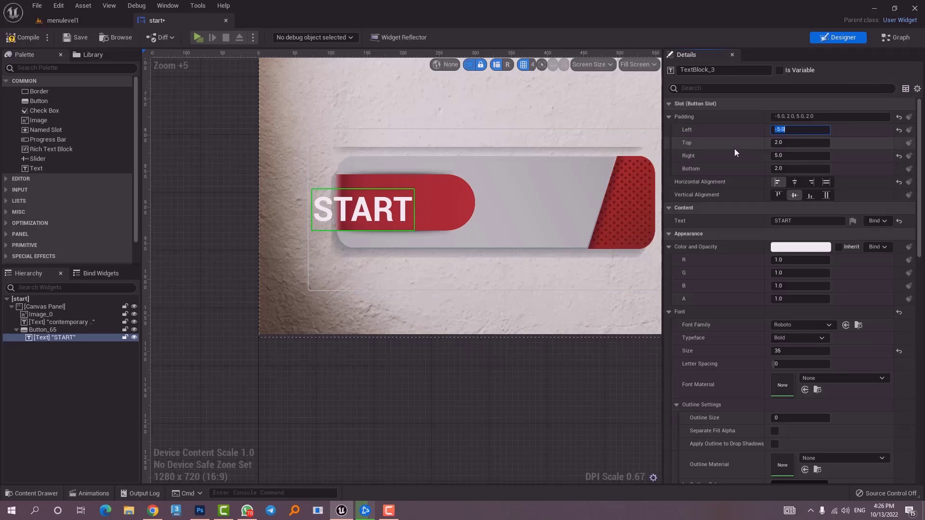
click(791, 156)
key(ctrl+a)
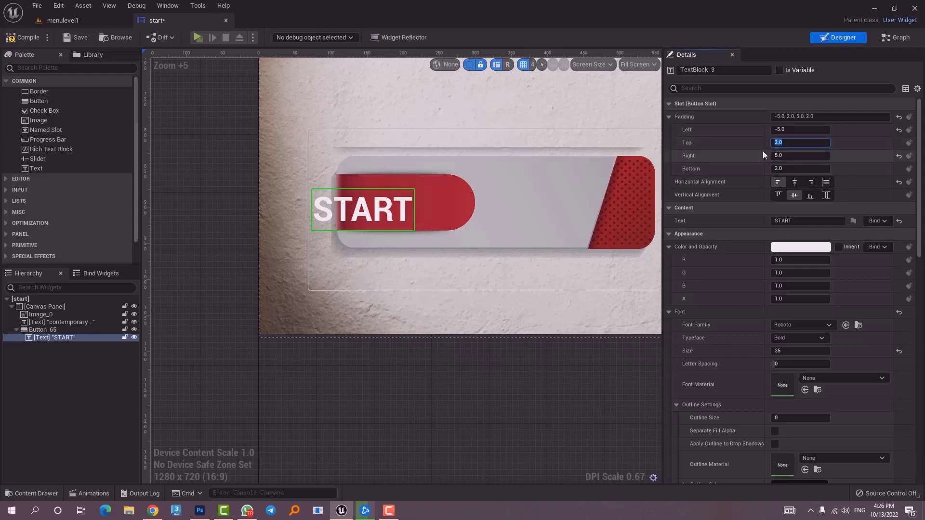
text(5)
key(Return)
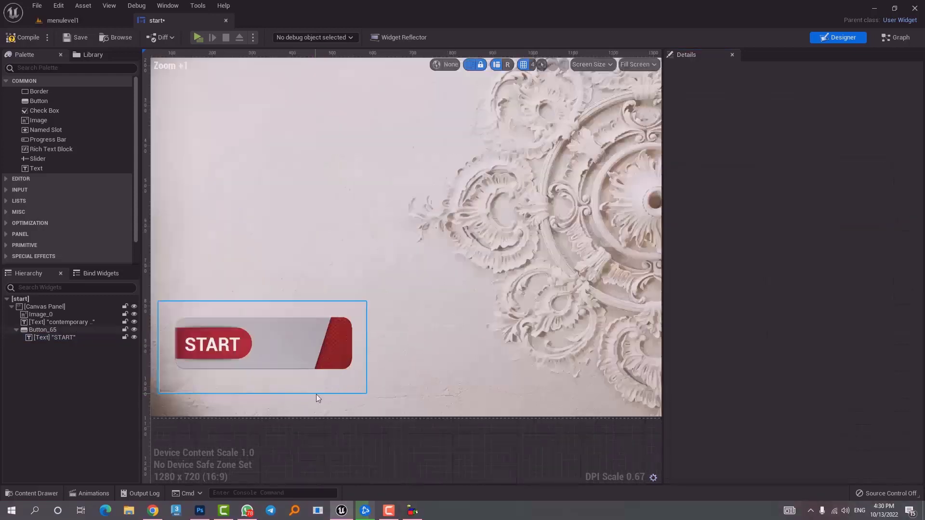
Examine the edges around the START button up close and in a play preview of the menu, and close the preview.
scroll(316, 394, up, 3)
scroll(374, 315, up, 3)
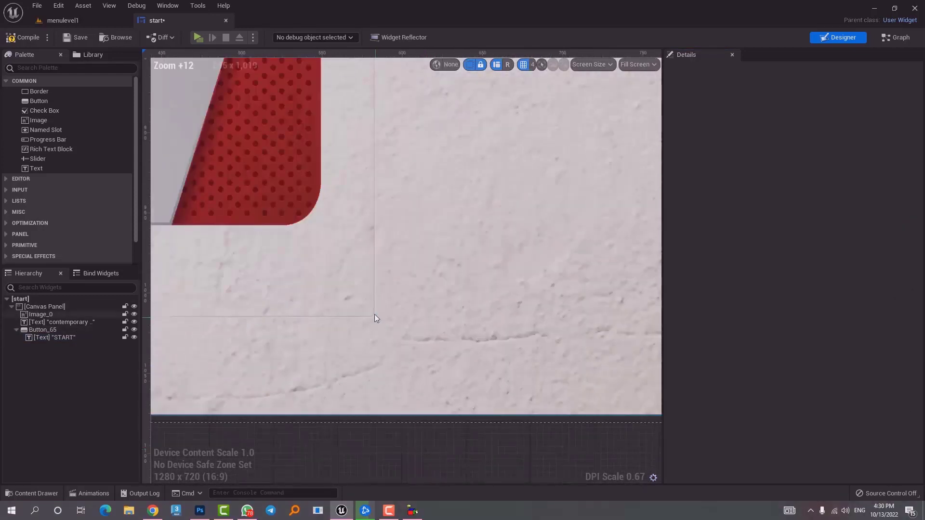
scroll(374, 318, up, 4)
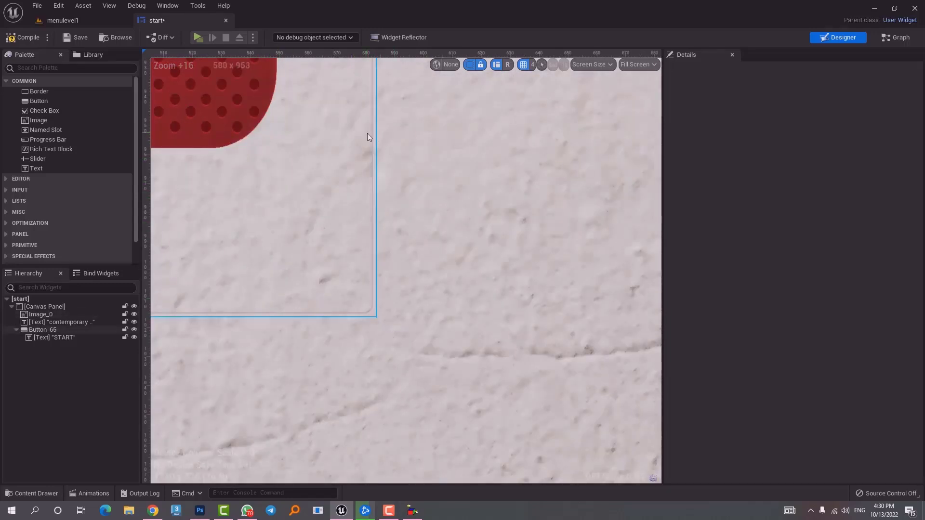
click(198, 37)
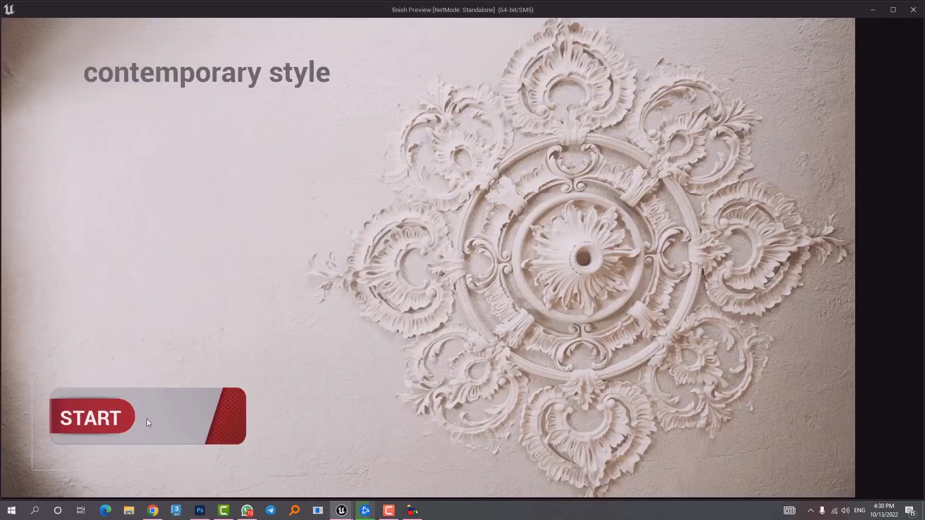
drag(47, 319, 50, 359)
drag(27, 410, 18, 404)
drag(28, 441, 17, 435)
key(Escape)
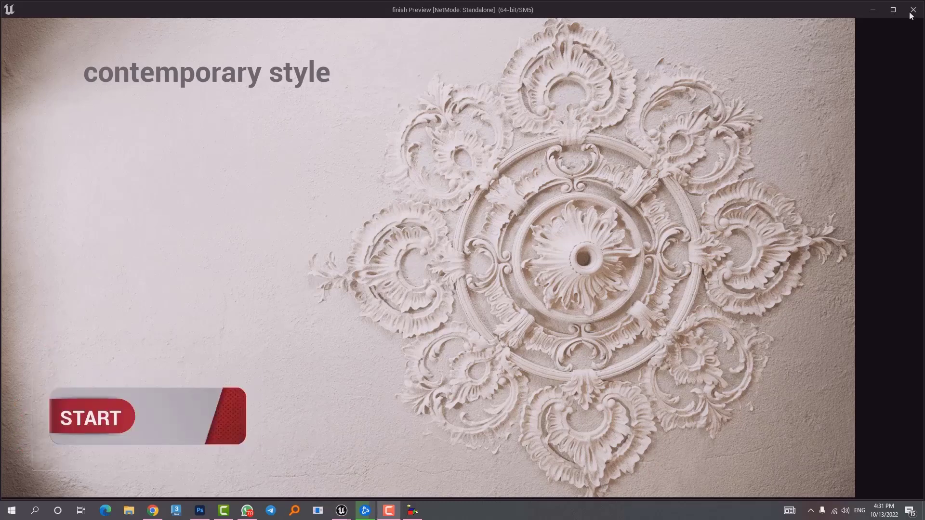
click(914, 9)
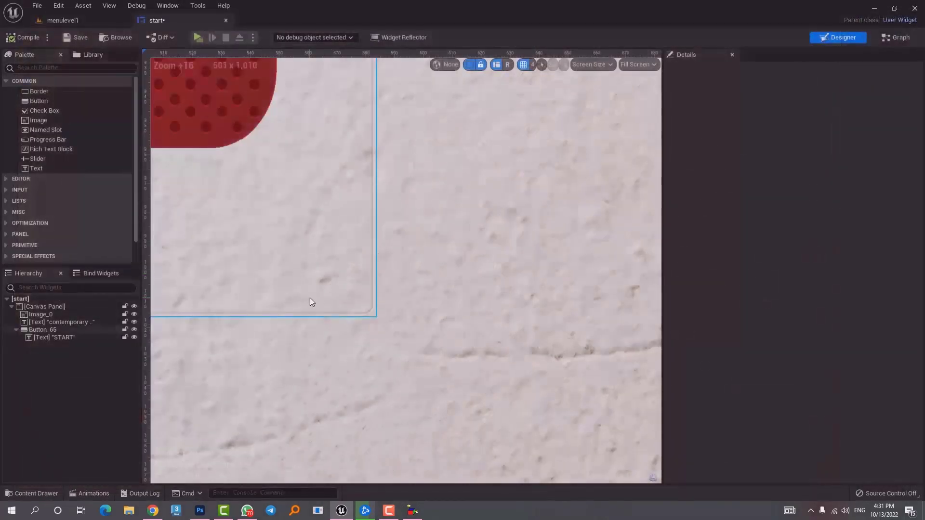
Try setting the START button's Normal style to draw as None, and check the menu in a play preview.
scroll(386, 297, down, 5)
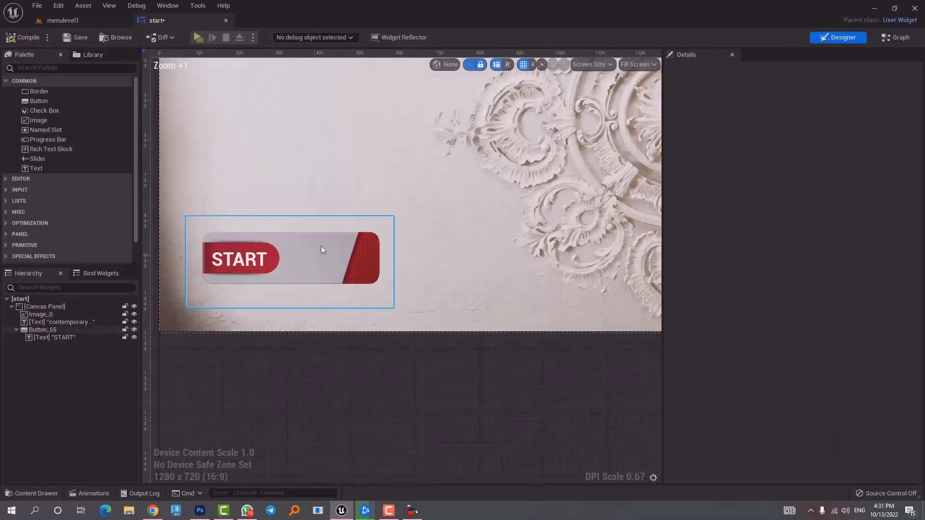
click(311, 276)
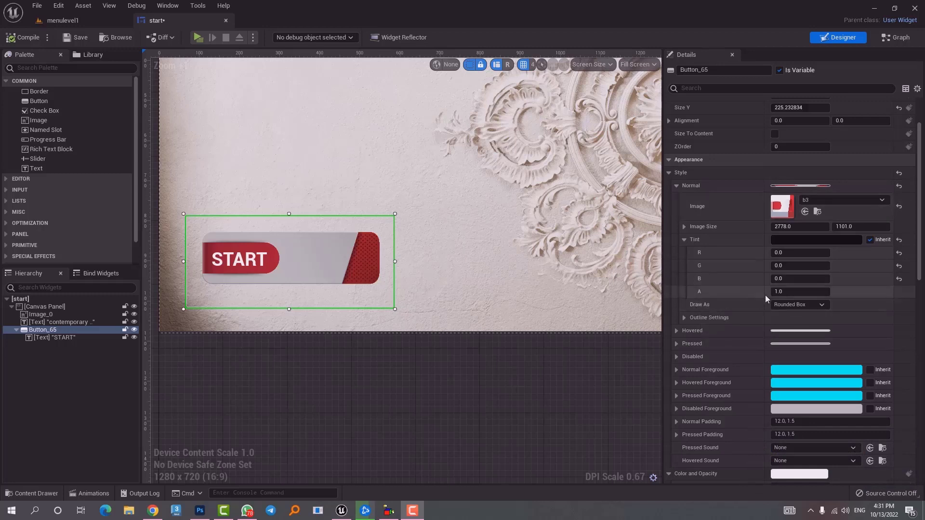
click(809, 307)
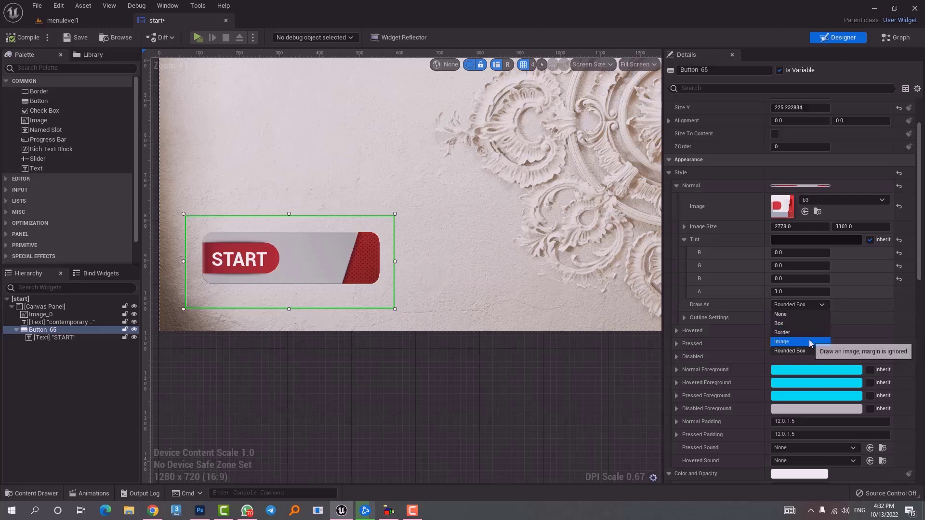
click(780, 314)
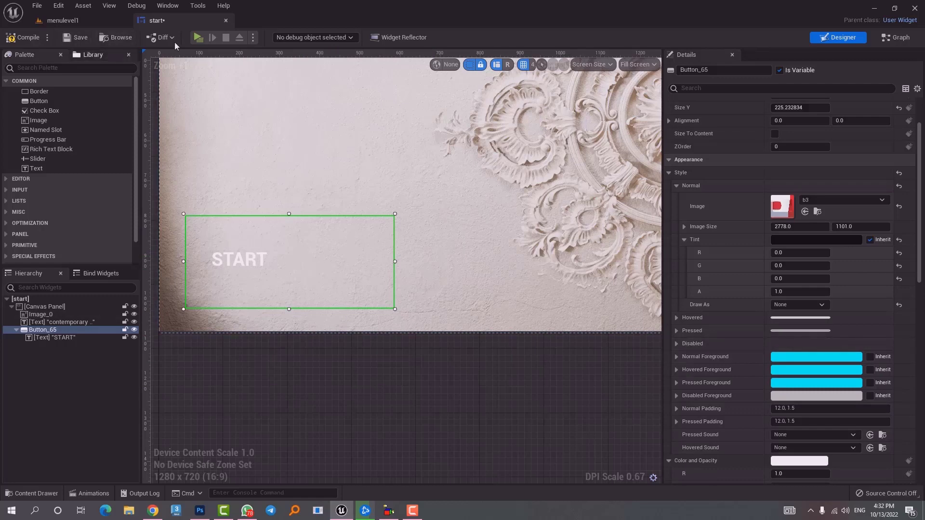
click(199, 37)
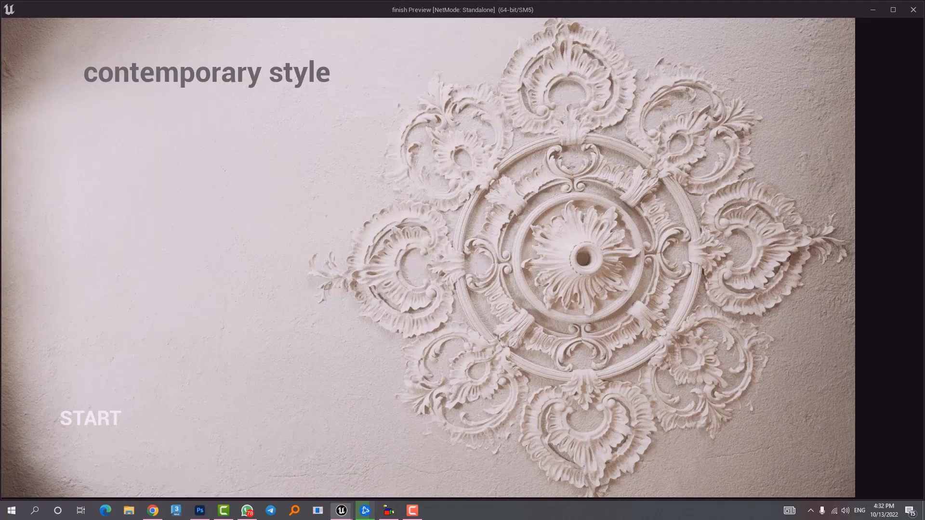
key(super)
click(914, 10)
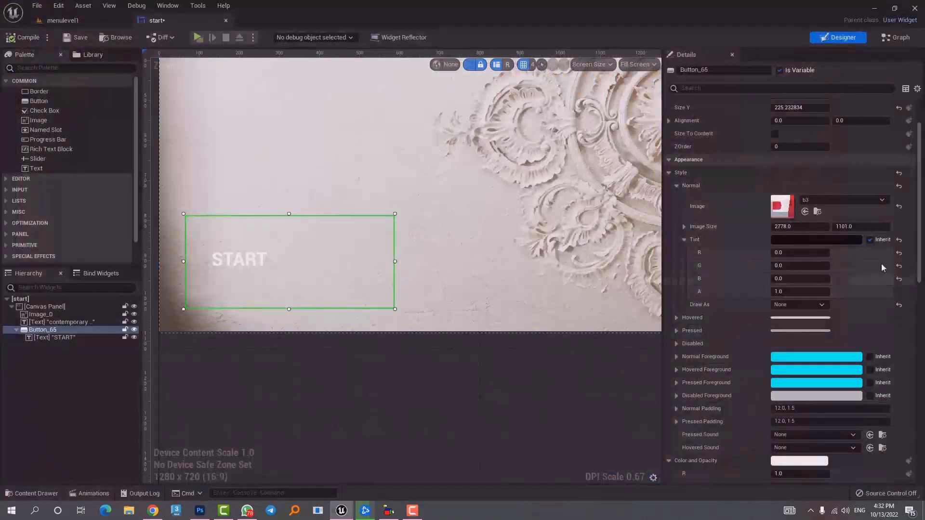
Set the START button's Normal style to draw as Image.
click(800, 304)
click(782, 342)
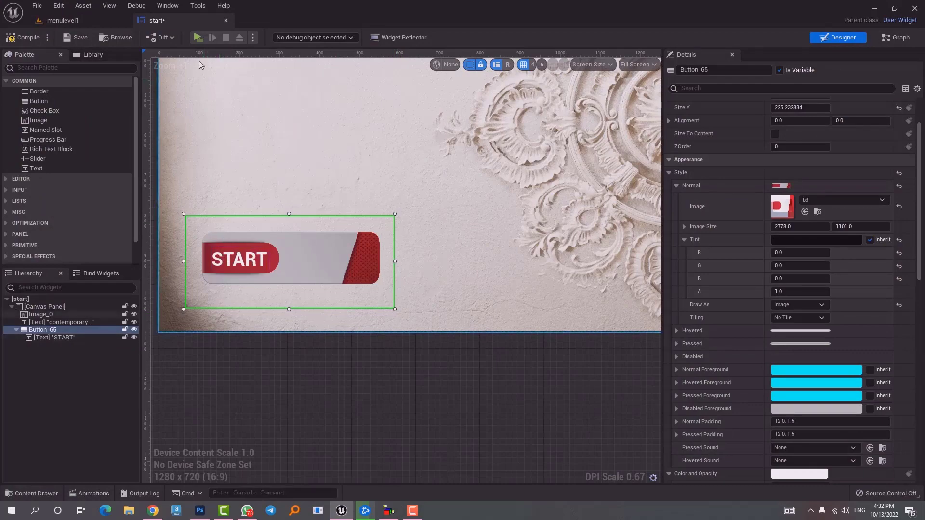
Check the START button in a play preview of the menu, close the preview, and collapse the Normal style settings.
click(198, 37)
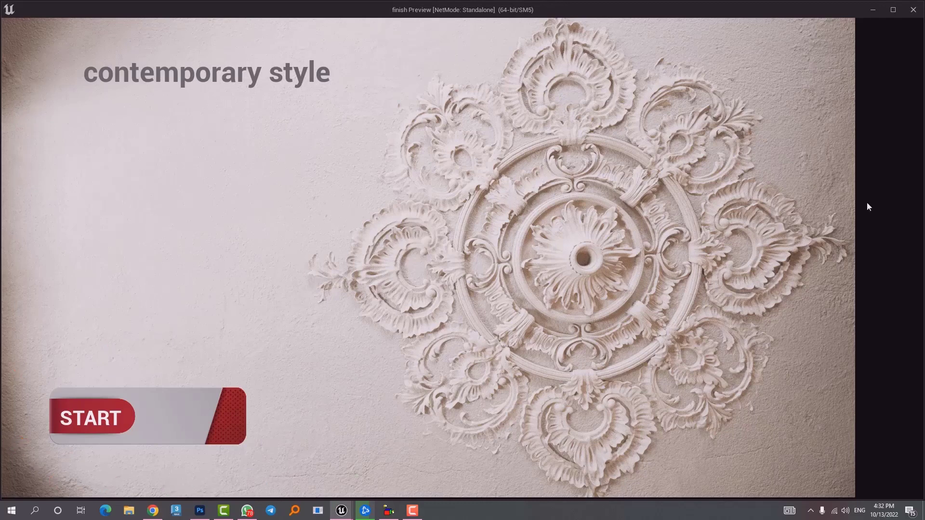
click(913, 10)
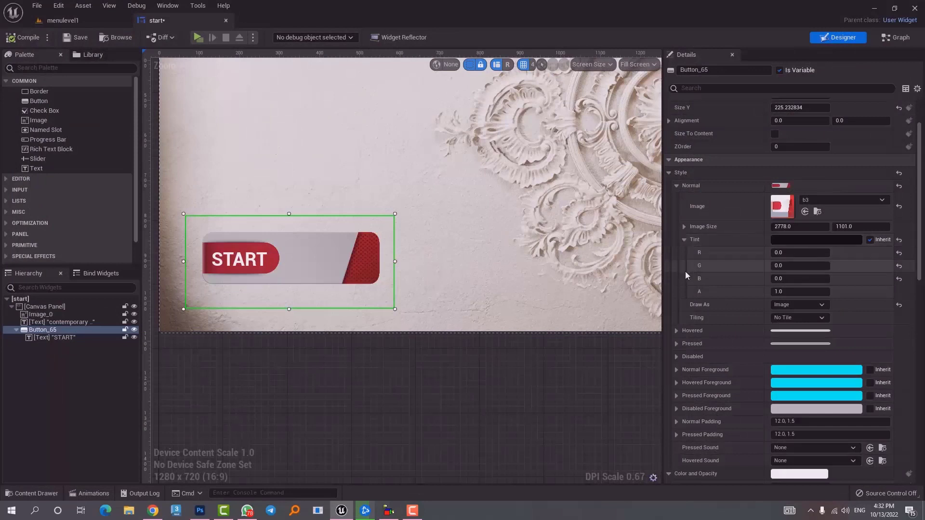
click(677, 188)
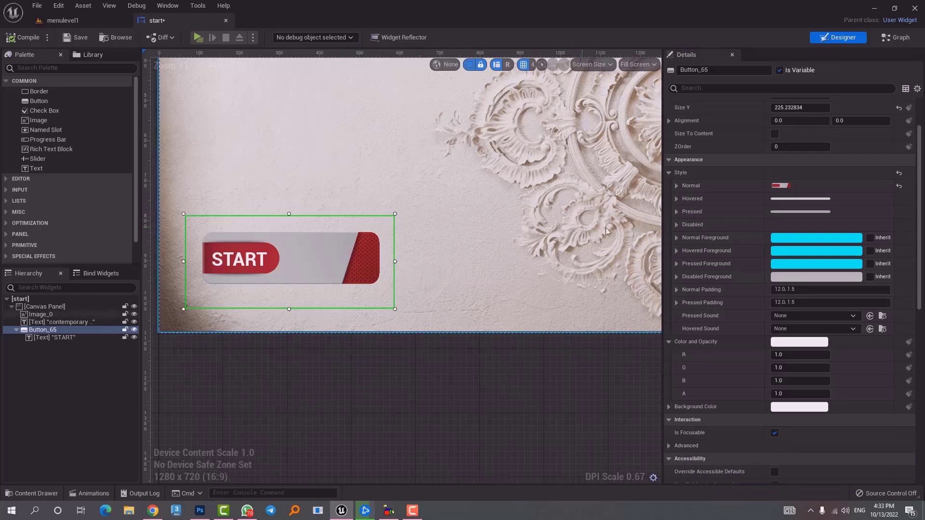
Set the START button's Hovered tint to red with a value of about 0.72, and check it in a play preview.
click(676, 199)
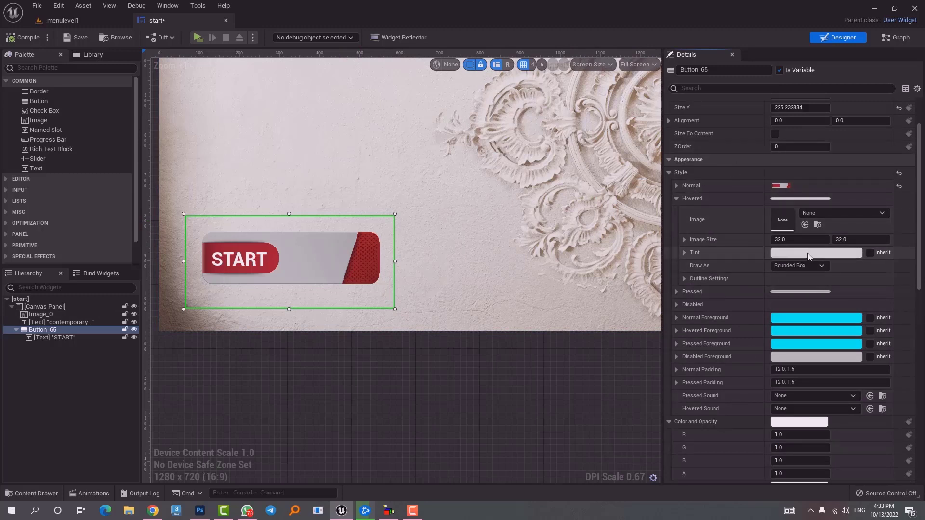
click(793, 252)
drag(721, 299, 725, 271)
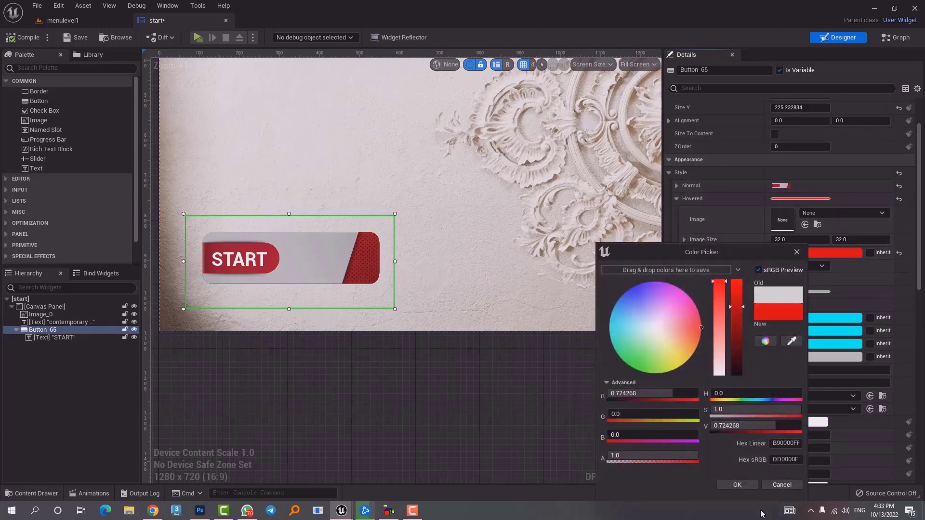
click(737, 485)
click(199, 39)
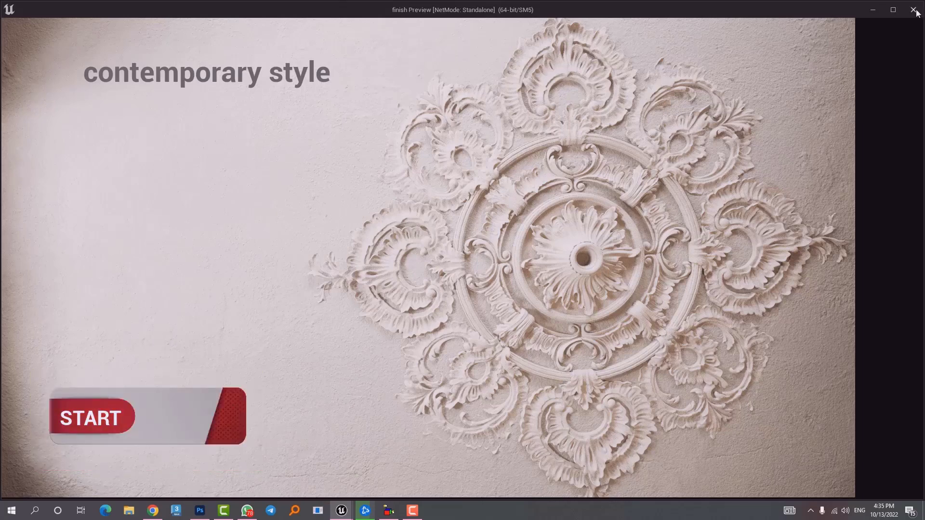
click(913, 10)
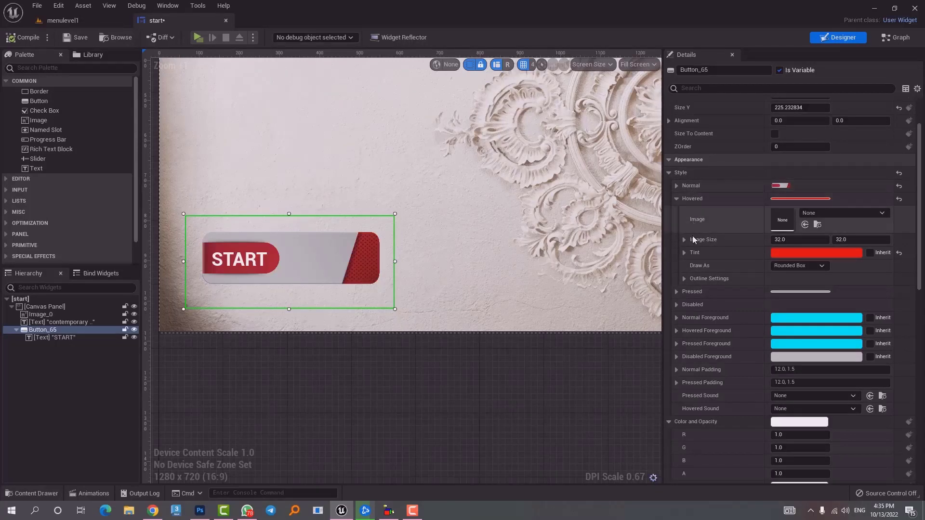
Try setting the START button's Hovered style to draw as None, and check the hover look in play previews.
click(795, 267)
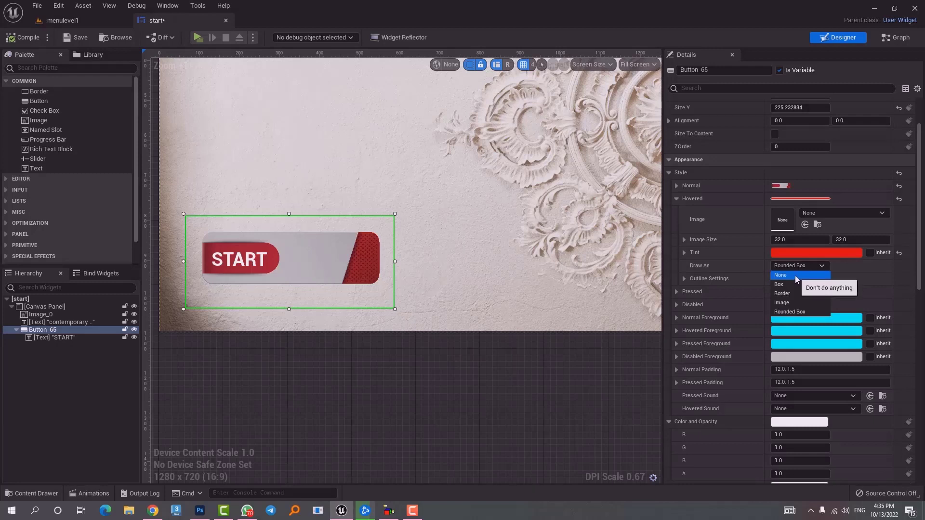
click(795, 275)
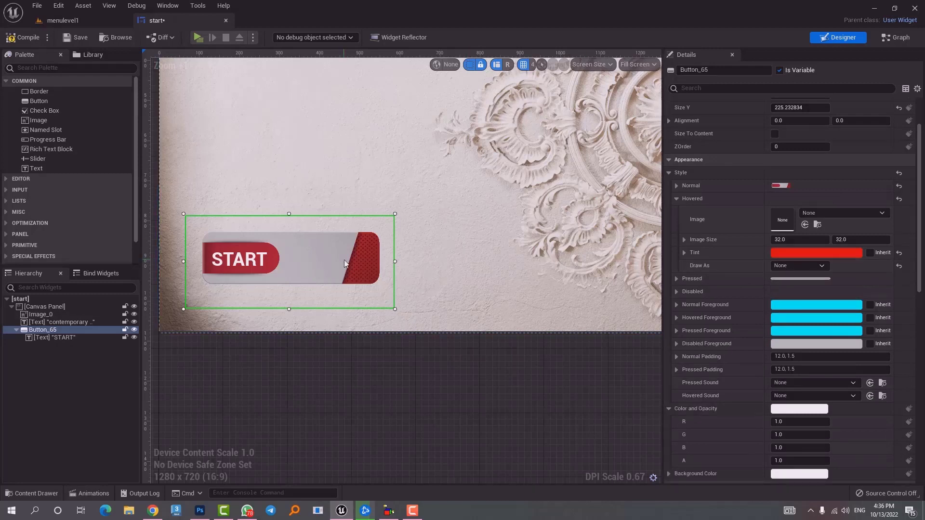
click(201, 42)
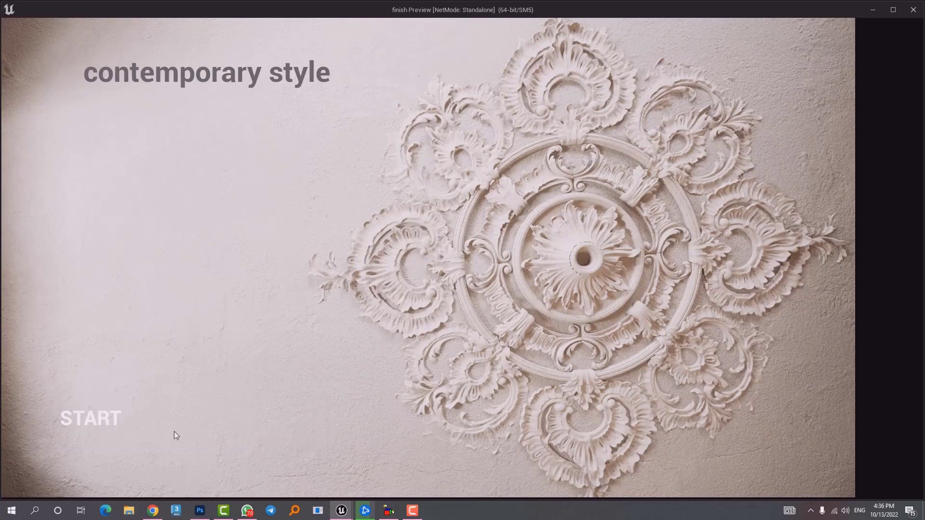
click(914, 10)
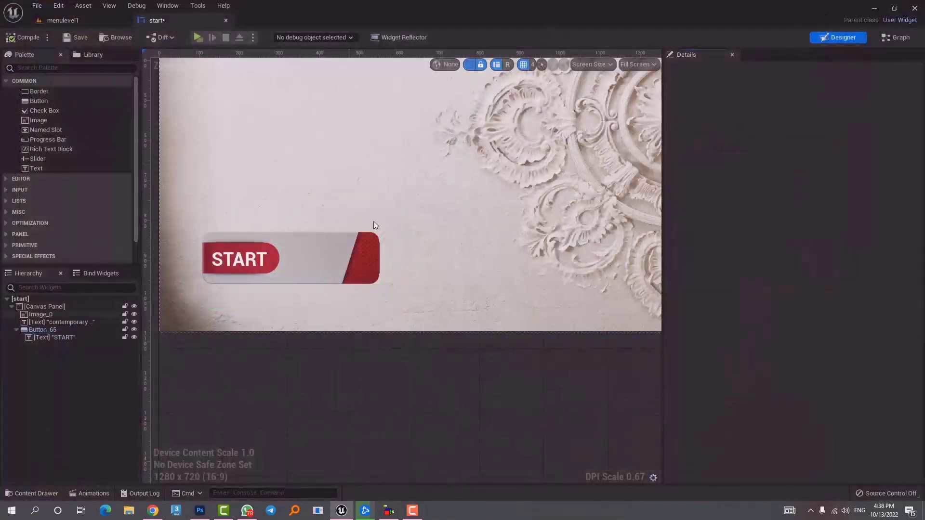
scroll(310, 197, down, 1)
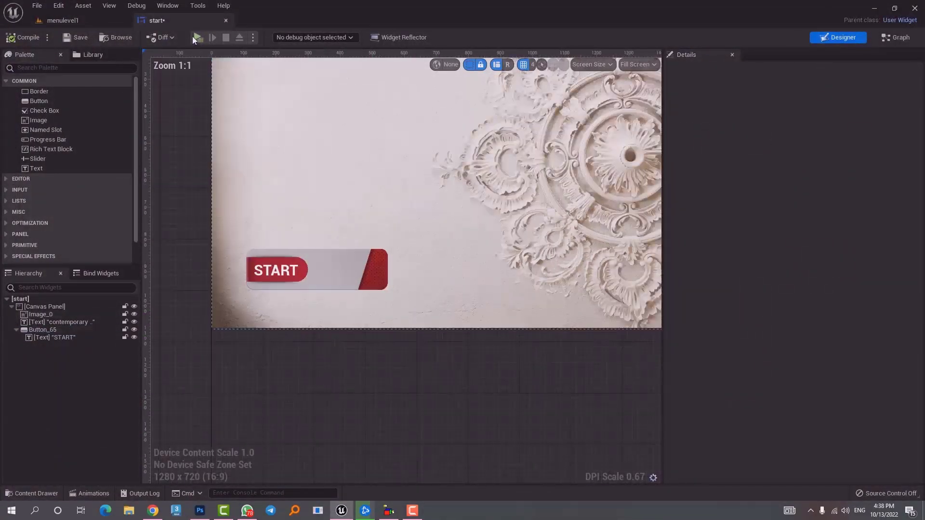
click(193, 37)
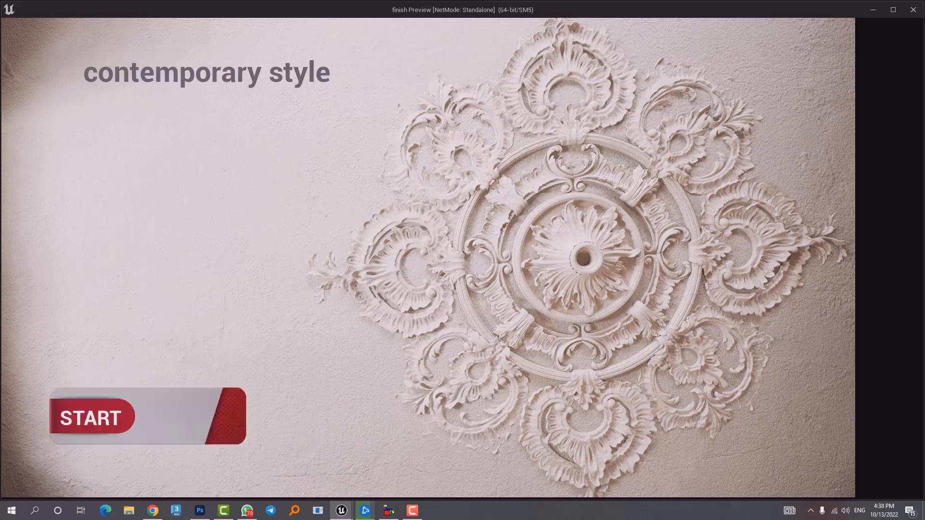
click(913, 10)
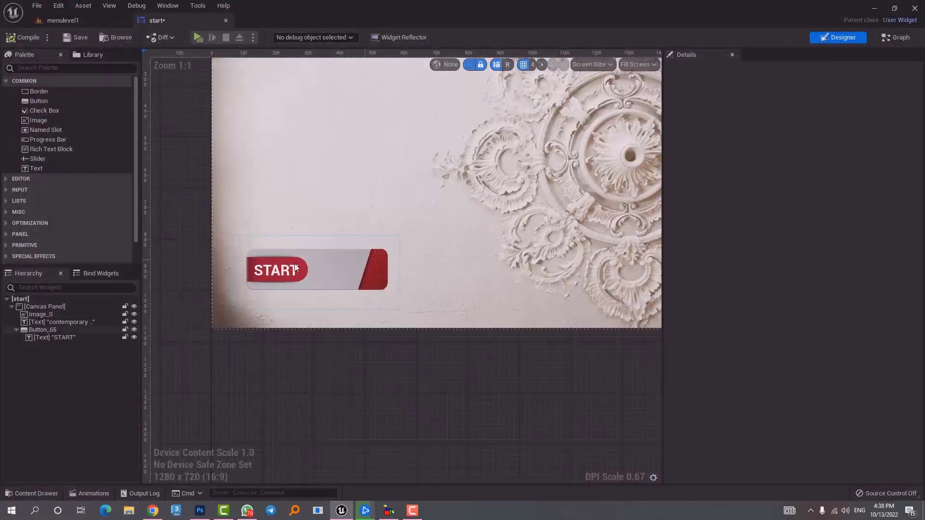
Assign the b3 texture as the START button's Hovered image and set it to draw as Image.
click(363, 271)
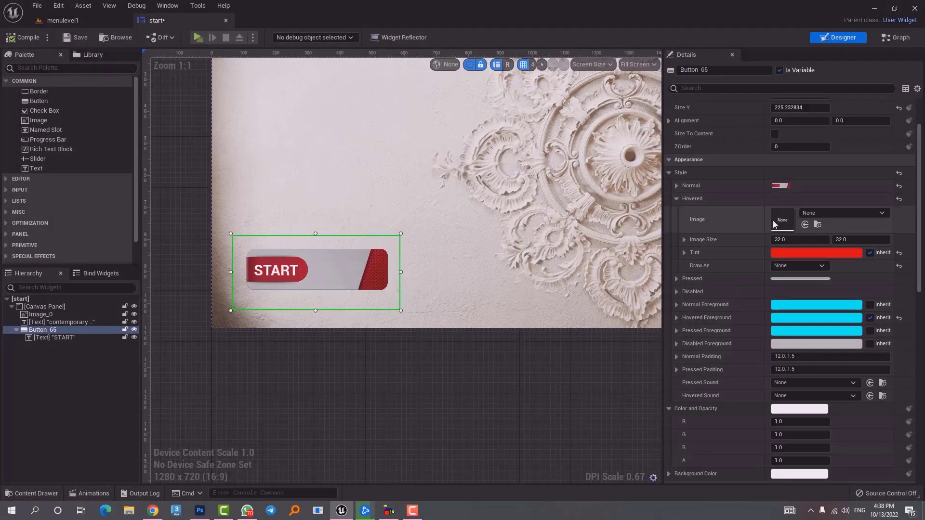
click(833, 214)
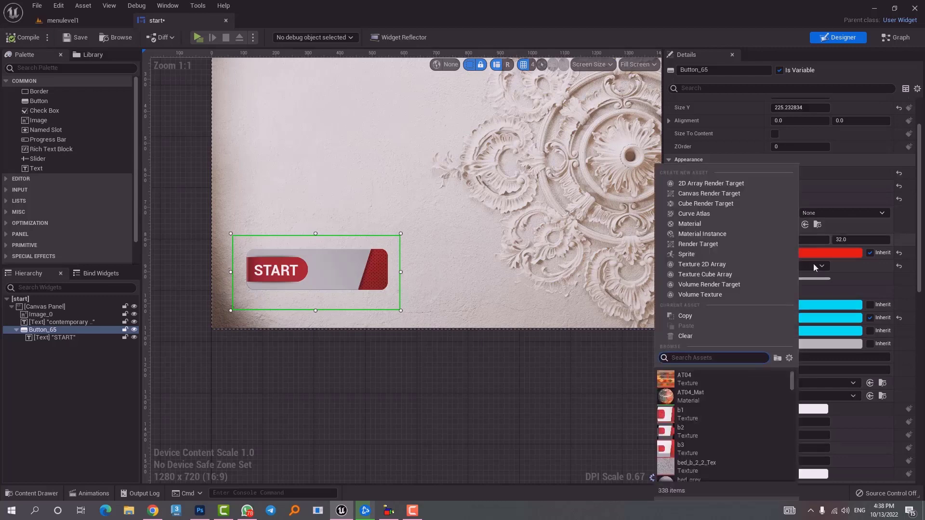
click(704, 449)
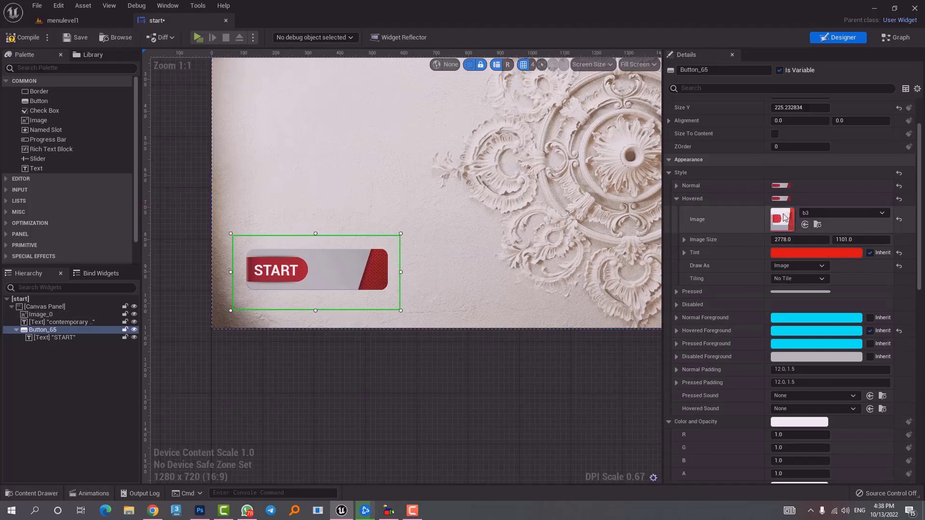
click(790, 265)
click(775, 279)
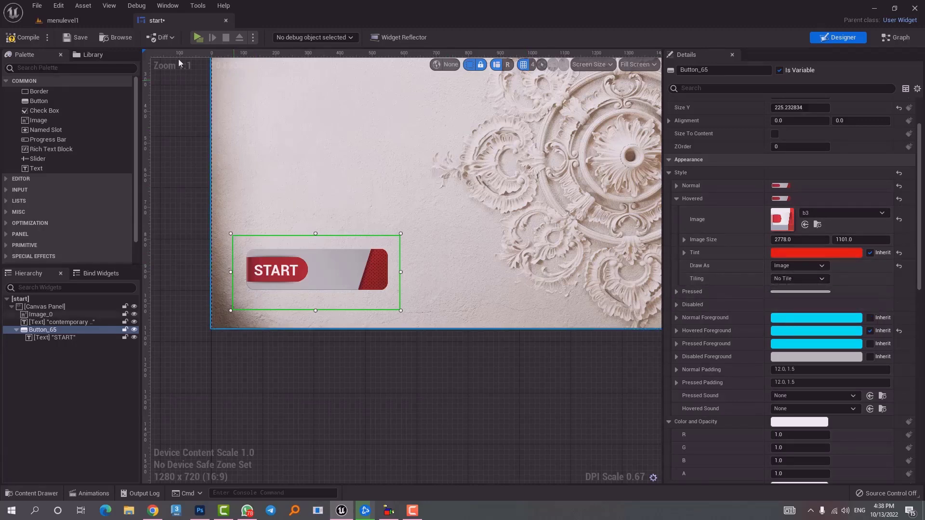
Compile the widget and test hovering over and activating the START button in two play previews.
click(26, 36)
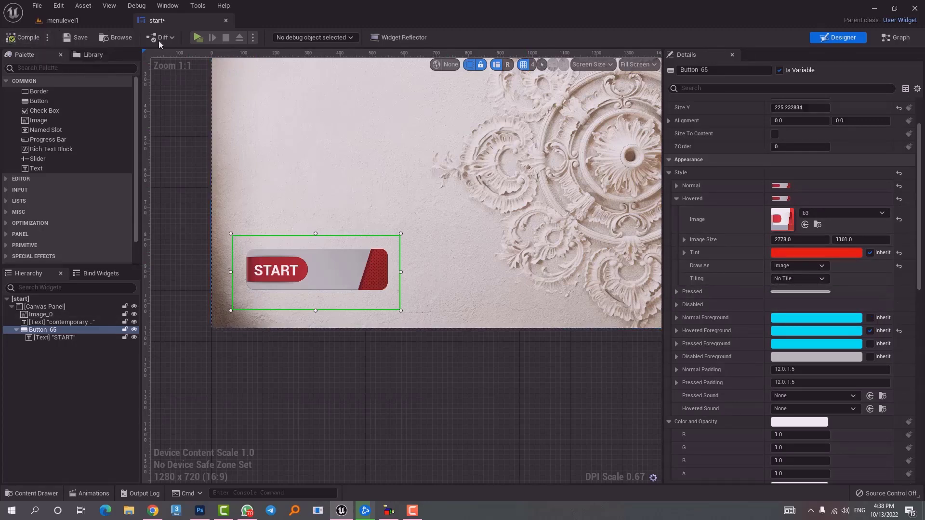
click(197, 39)
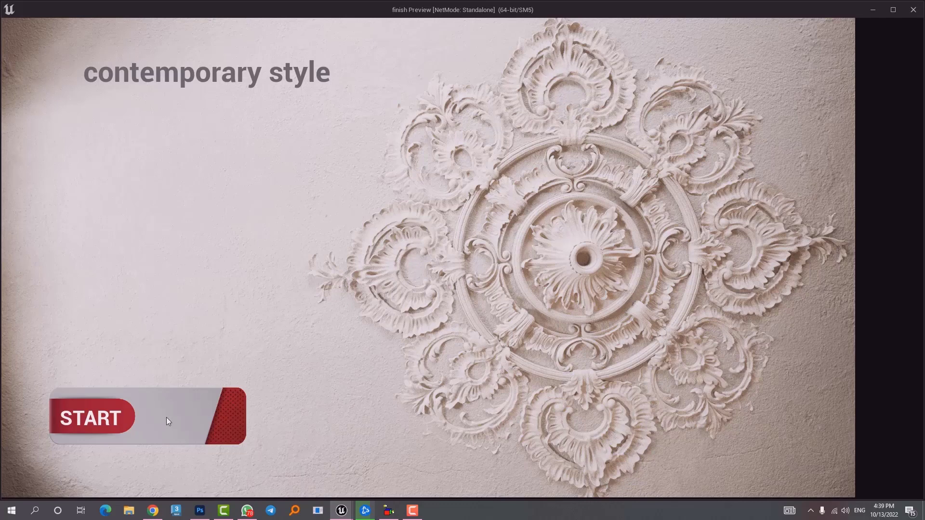
click(203, 418)
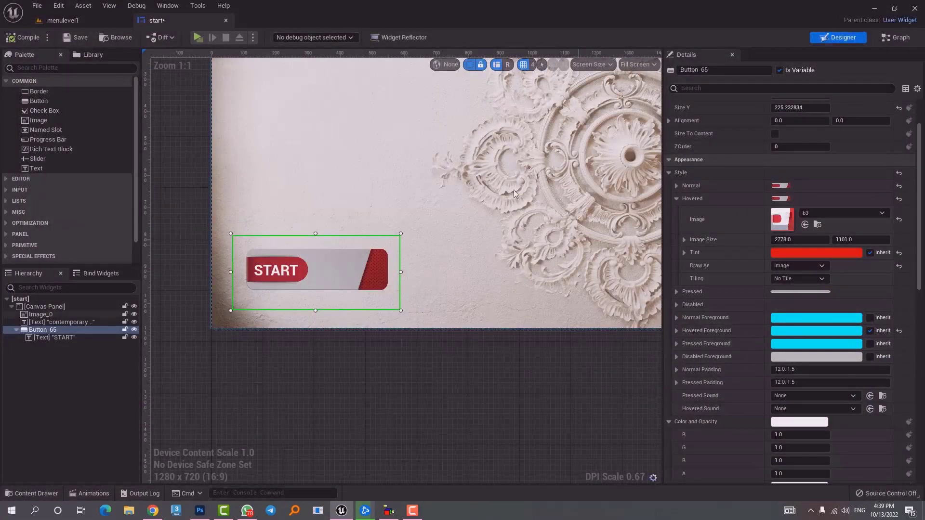
click(196, 37)
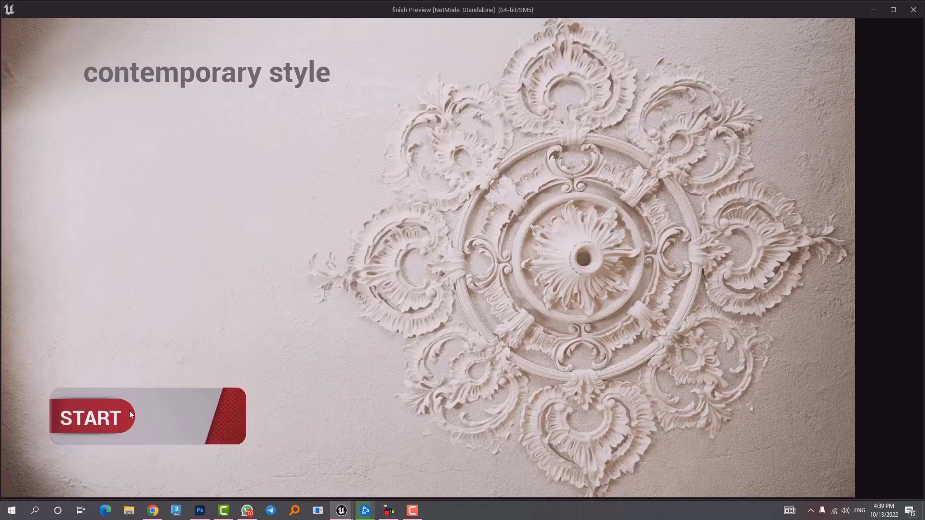
click(172, 410)
click(914, 10)
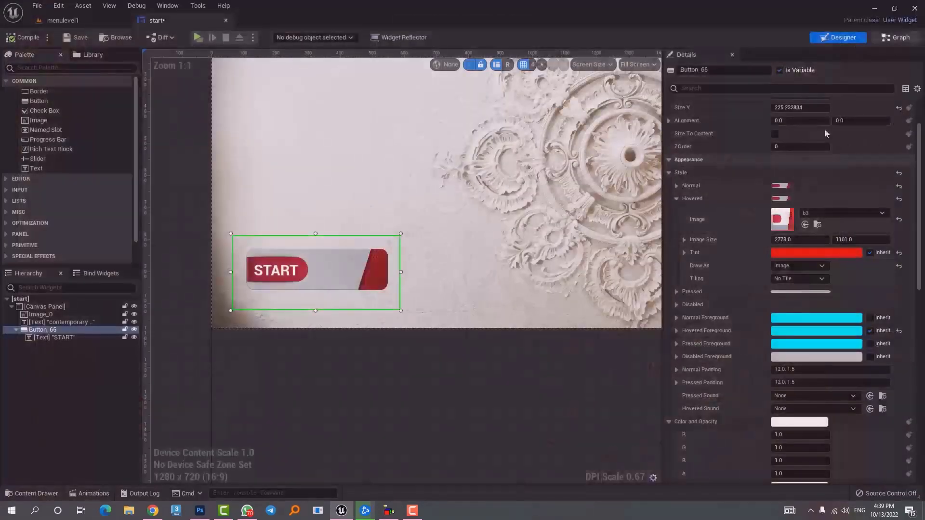
Assign the b3 texture as the START button's Pressed image, draw it as Image, and check it in a play preview.
click(677, 292)
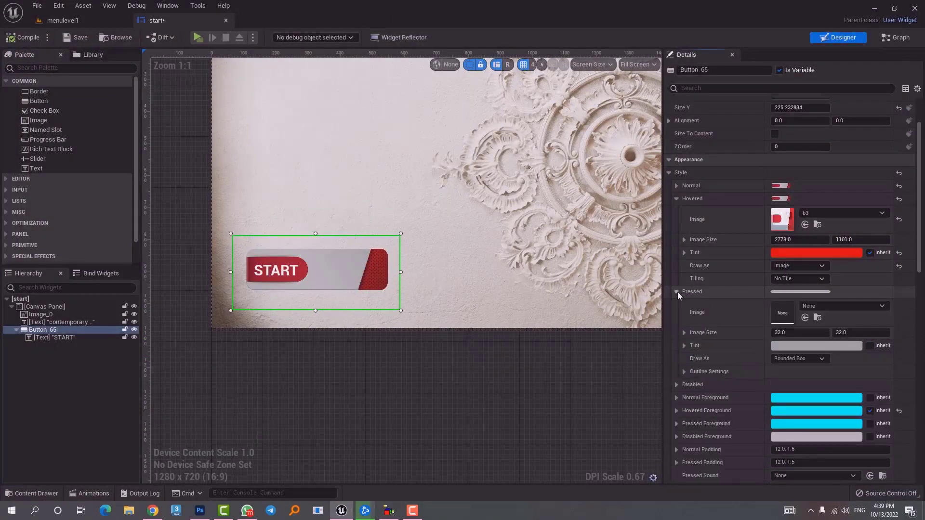
click(814, 306)
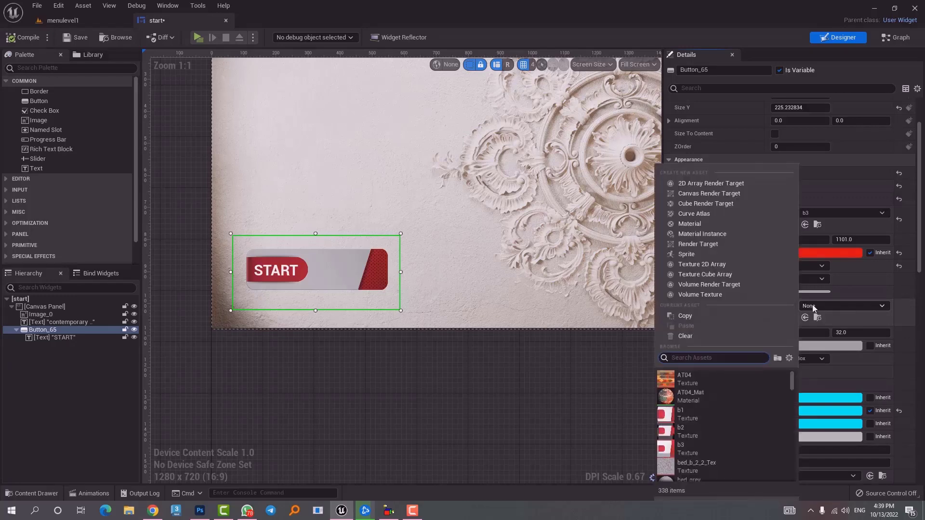
click(710, 447)
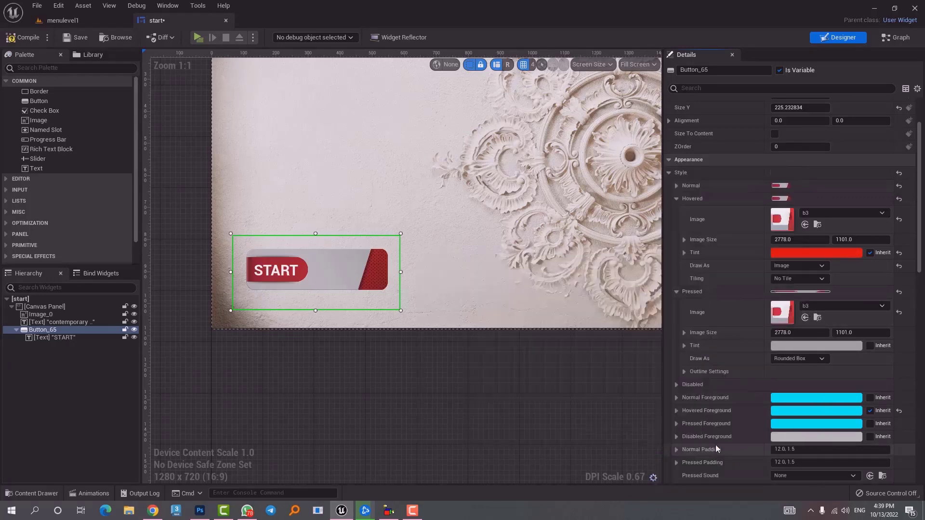
click(819, 359)
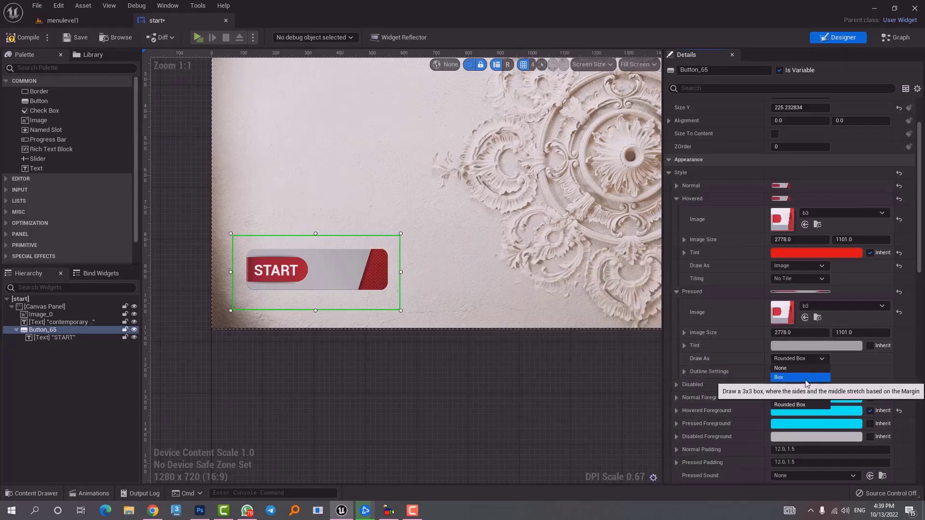
click(805, 393)
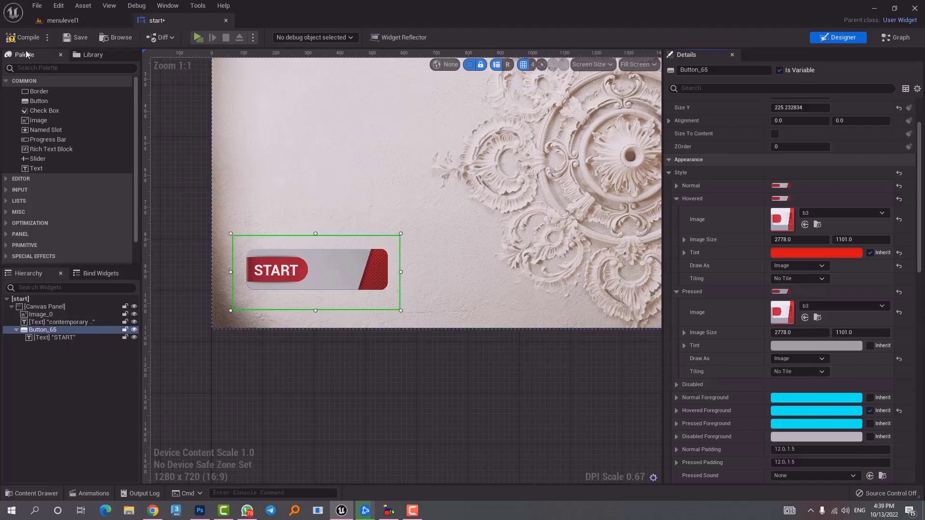
click(197, 39)
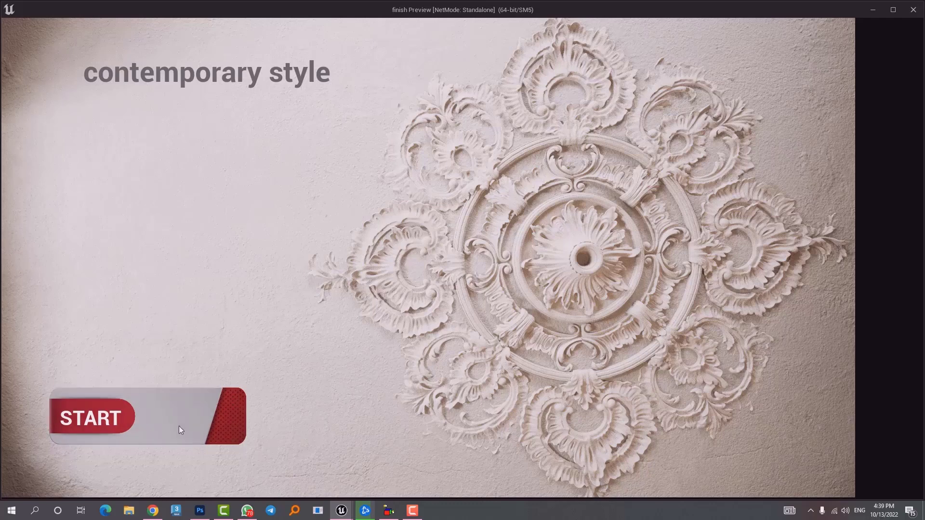
key(Escape)
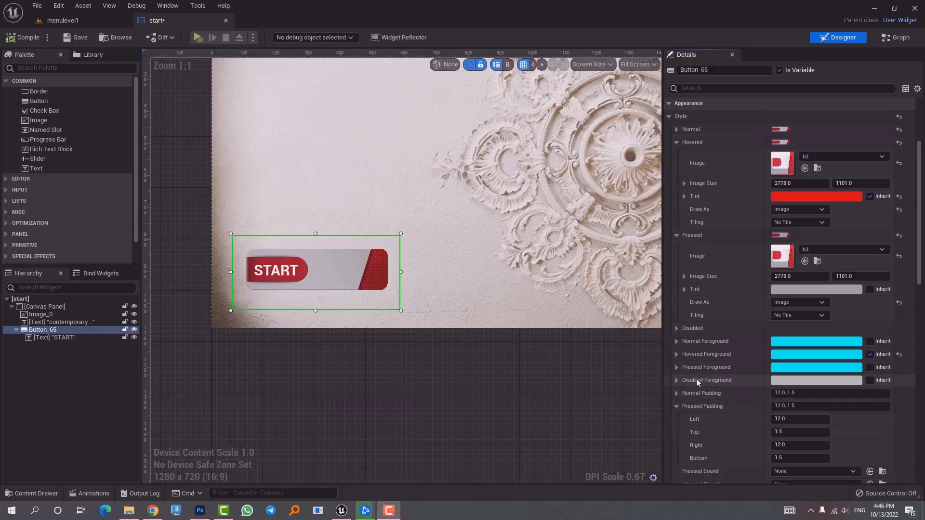
Set the START button's Pressed Sound to Explosion_Cue, after previewing that sound in the asset list.
scroll(696, 379, down, 2)
scroll(696, 379, down, 2)
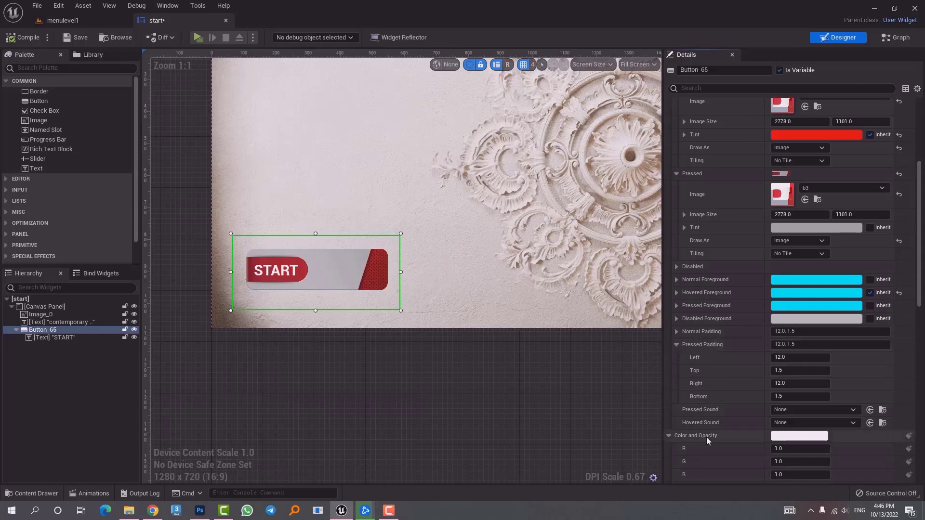
click(676, 344)
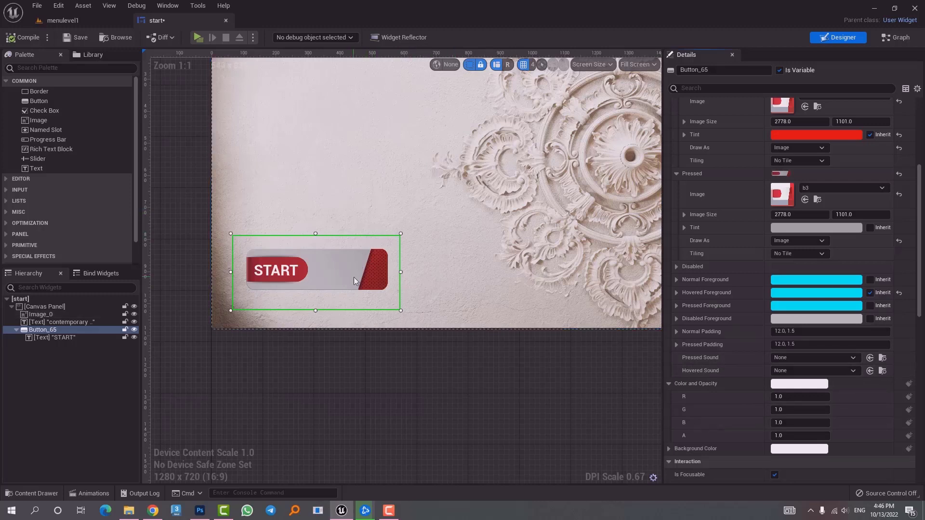
click(787, 358)
scroll(835, 294, down, 2)
click(782, 256)
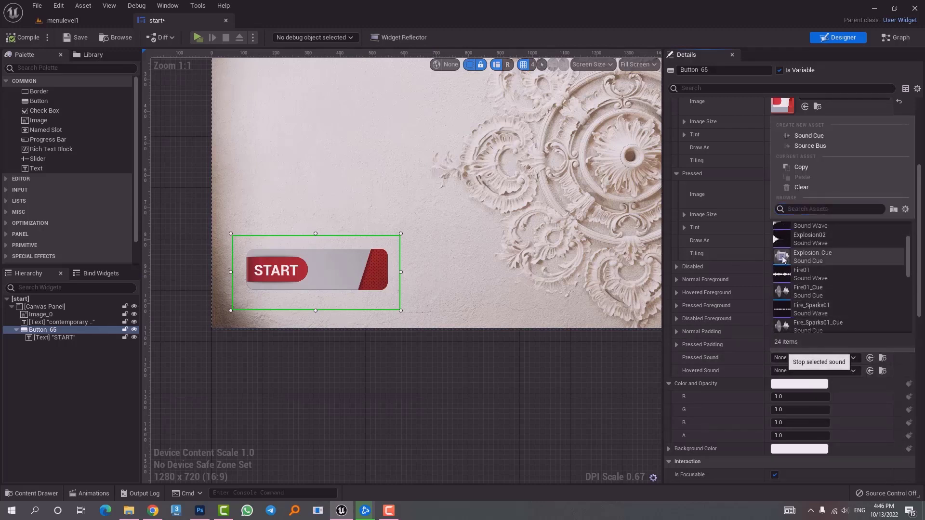
click(811, 261)
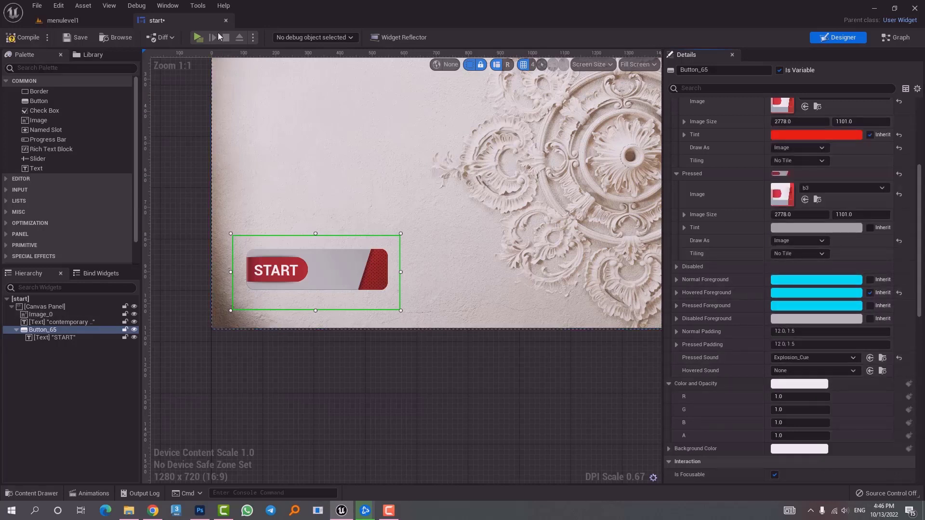
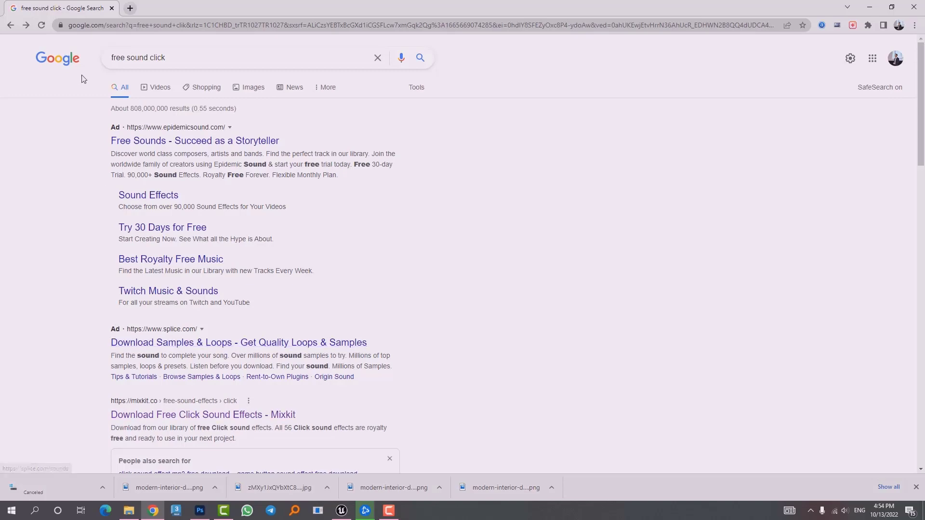
Open Mixkit's free click sound effects page and preview Quick positive video game notification interface, Positive interface beep and Fast double click on mouse.
click(158, 416)
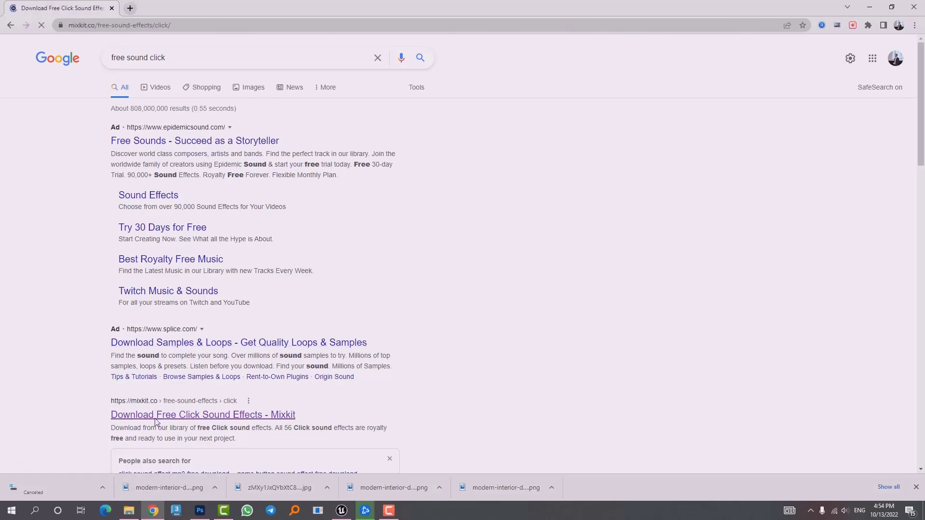
scroll(313, 247, down, 4)
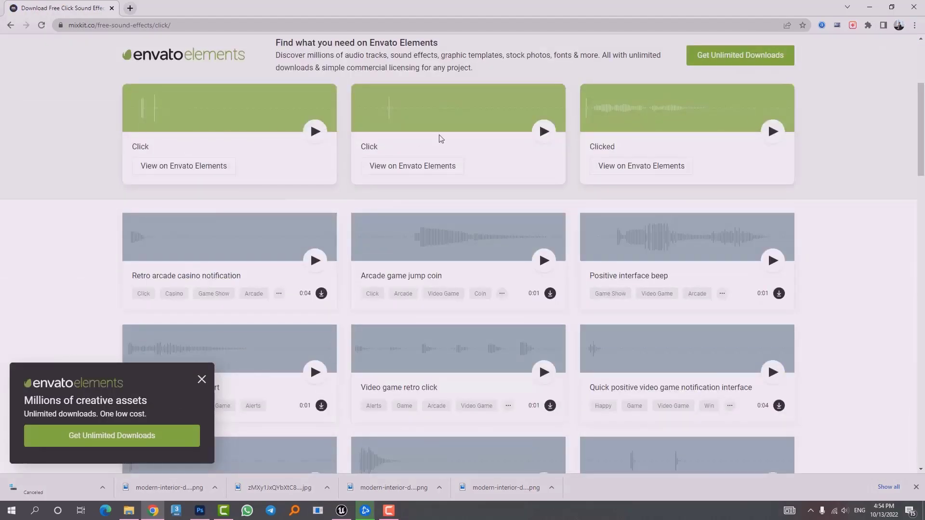
scroll(749, 336, down, 1)
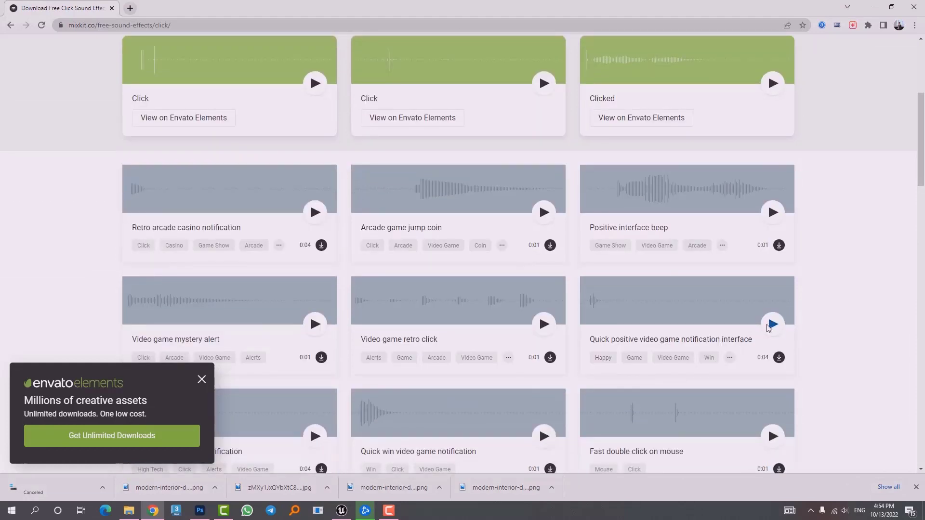
click(770, 325)
click(773, 212)
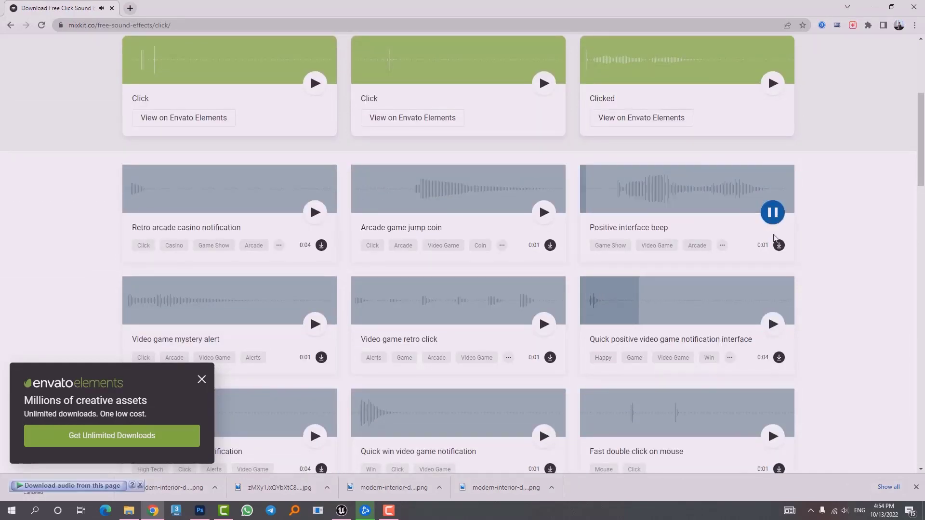
click(773, 437)
Download the Fast double click on mouse sound as a WAV file and open its download folder.
scroll(828, 376, down, 3)
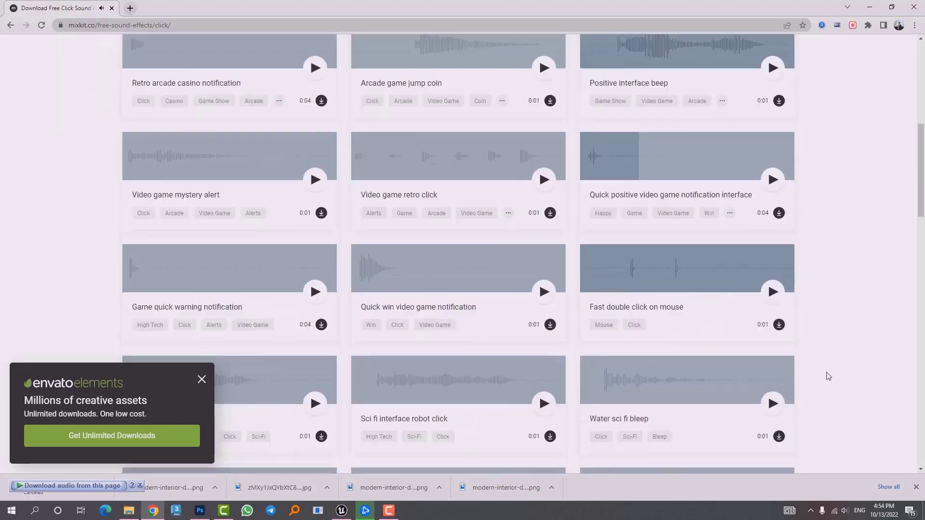
click(779, 326)
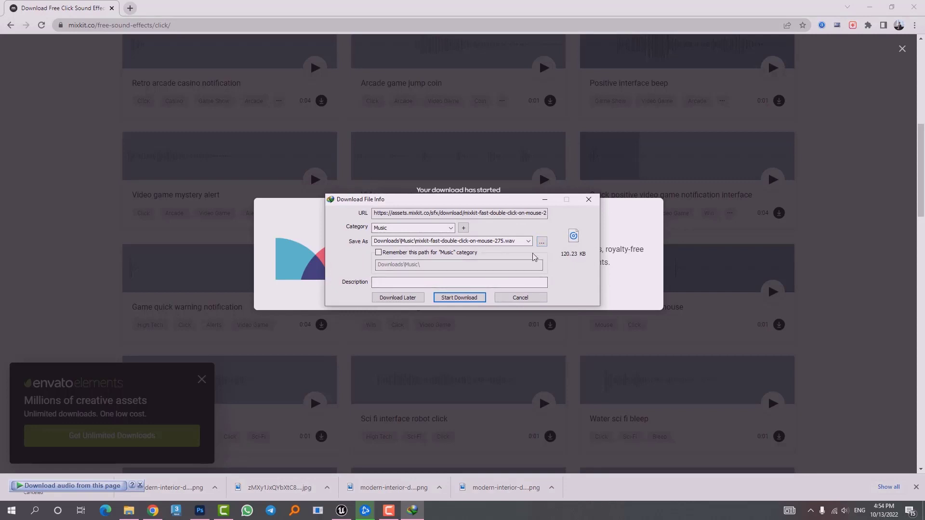
click(455, 302)
click(479, 285)
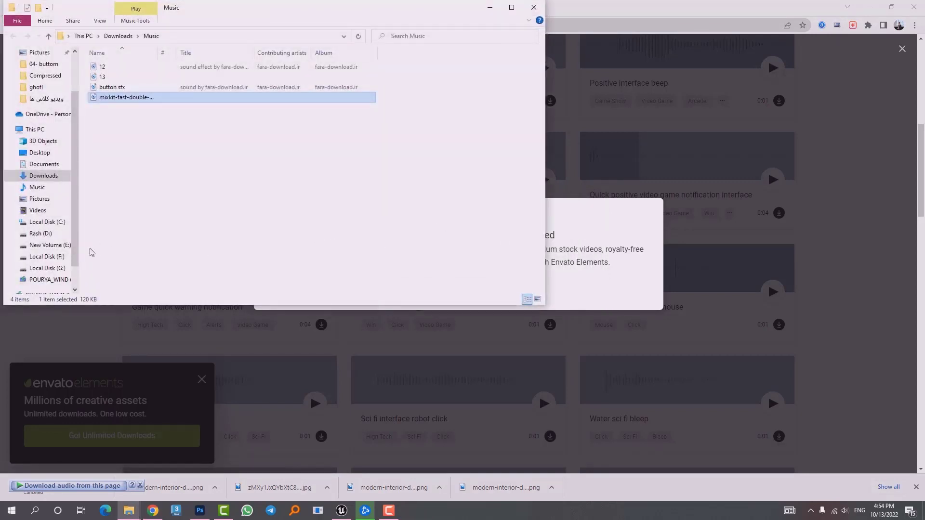
Copy the downloaded WAV file into Record Packs\NEW Packs\UE5\menu workshop\video\04- buttom on drive E.
click(48, 245)
double_click(113, 97)
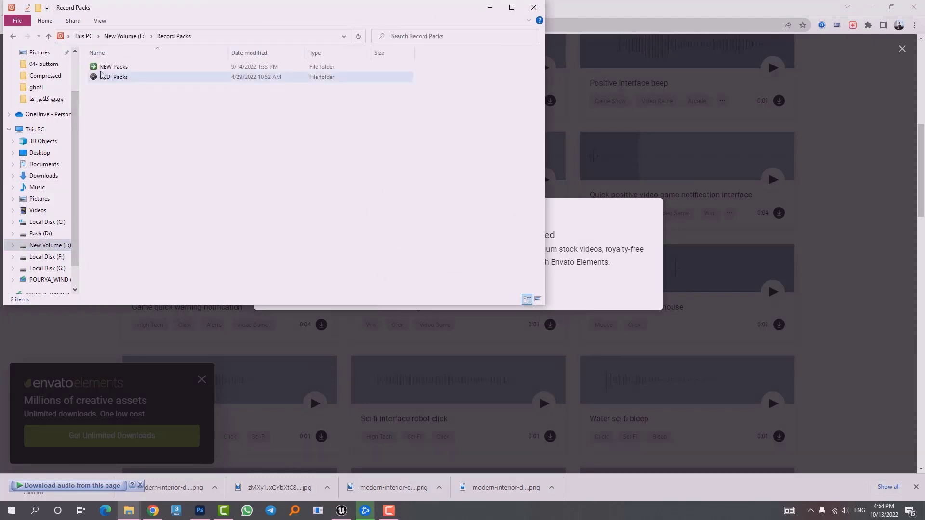
double_click(113, 67)
double_click(109, 97)
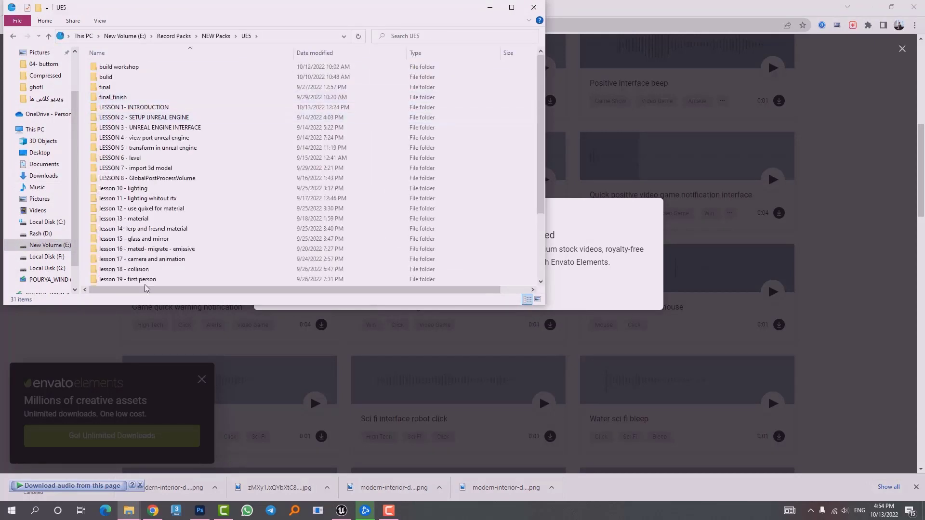
scroll(144, 270, down, 3)
click(125, 219)
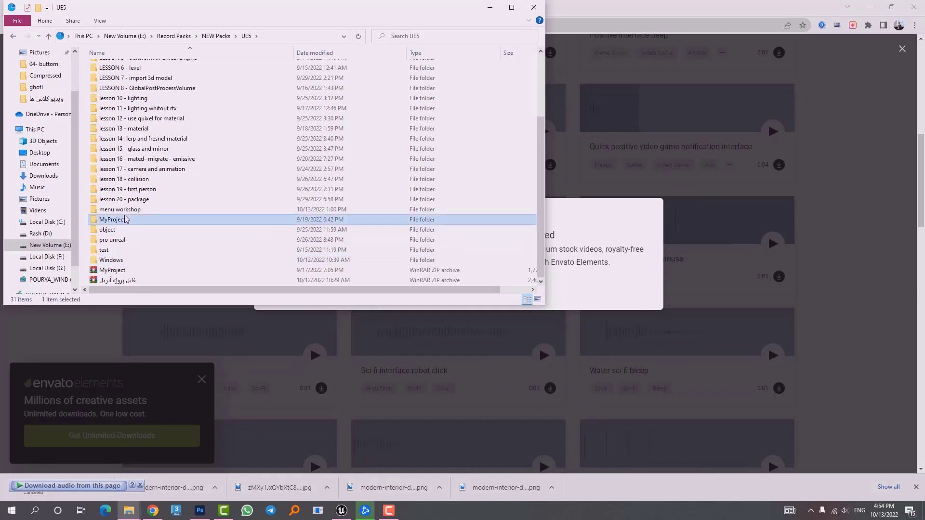
double_click(122, 210)
double_click(115, 159)
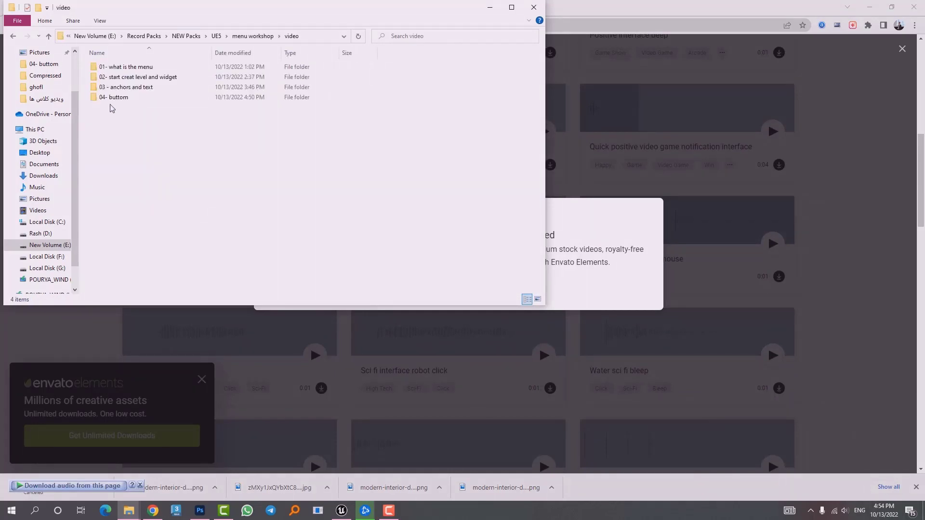
double_click(112, 97)
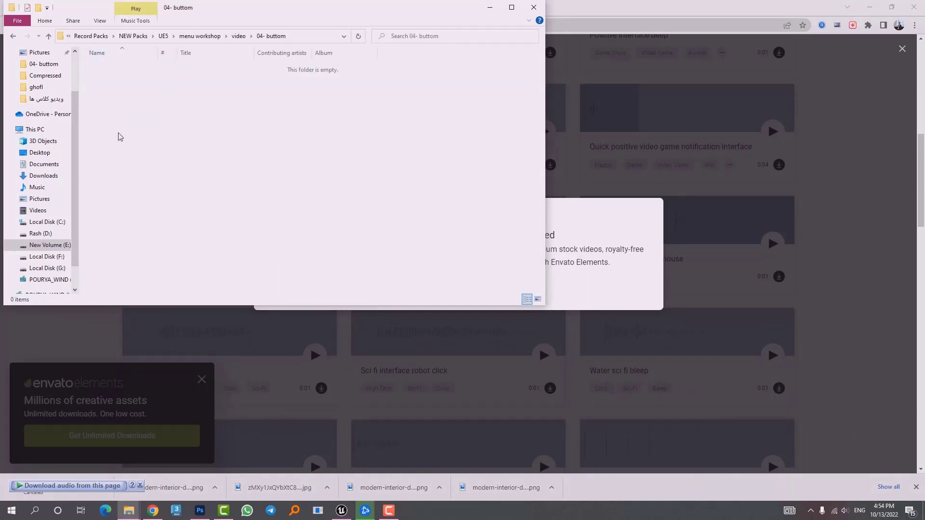
key(ctrl+v)
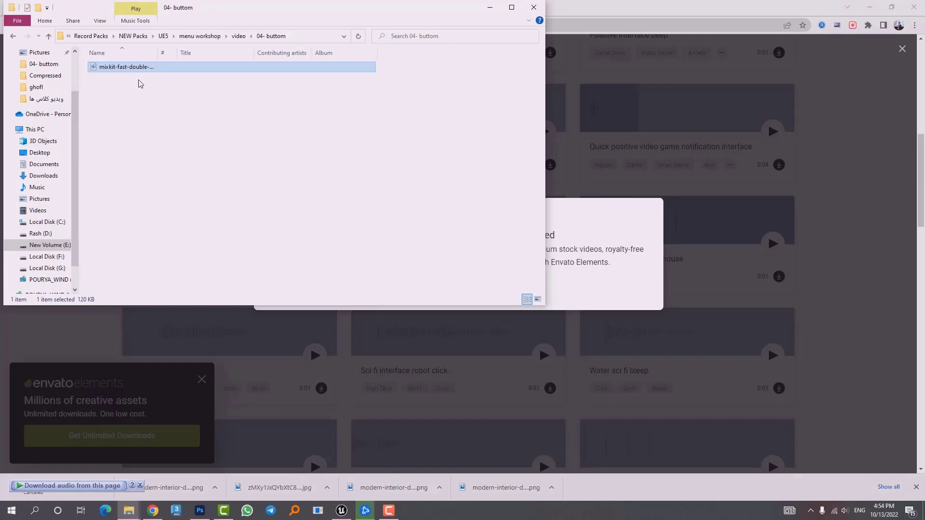
Check the file type in the copied sound's properties, then close the properties and the folder window.
right_click(139, 67)
click(147, 306)
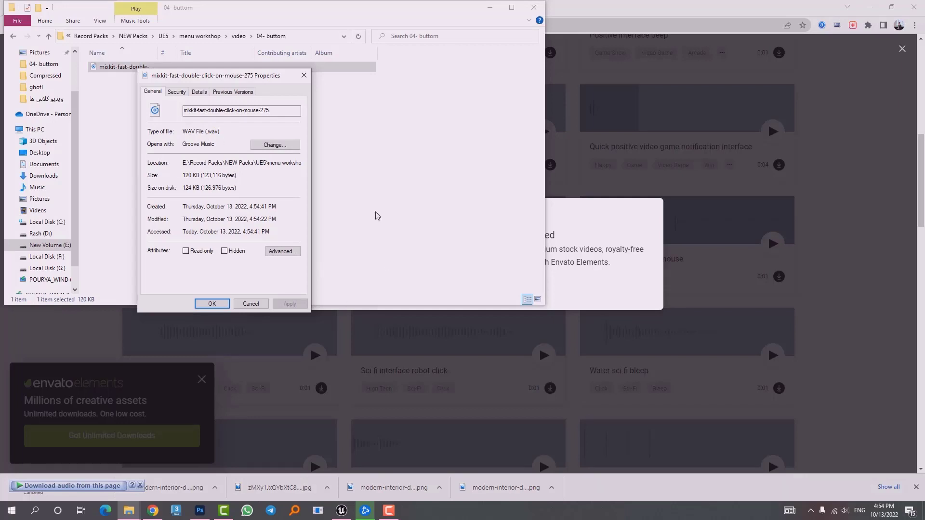
click(303, 76)
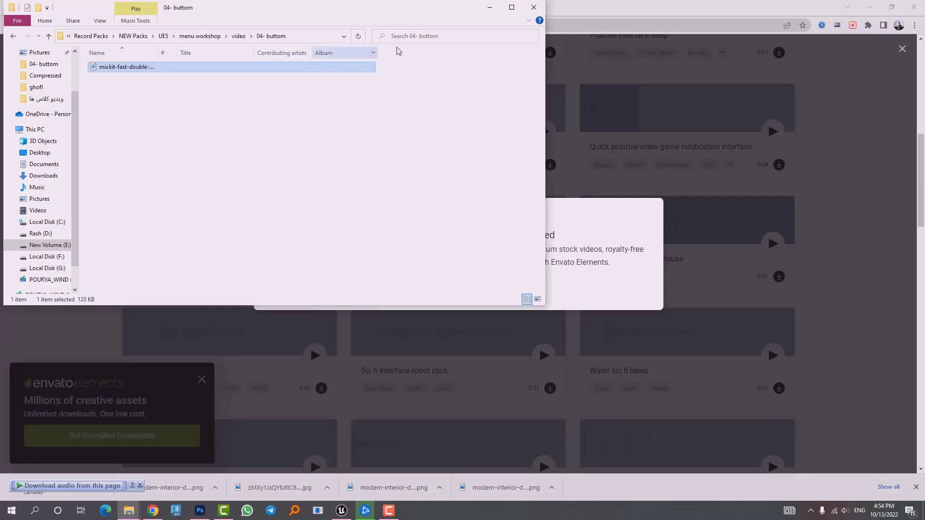
click(531, 9)
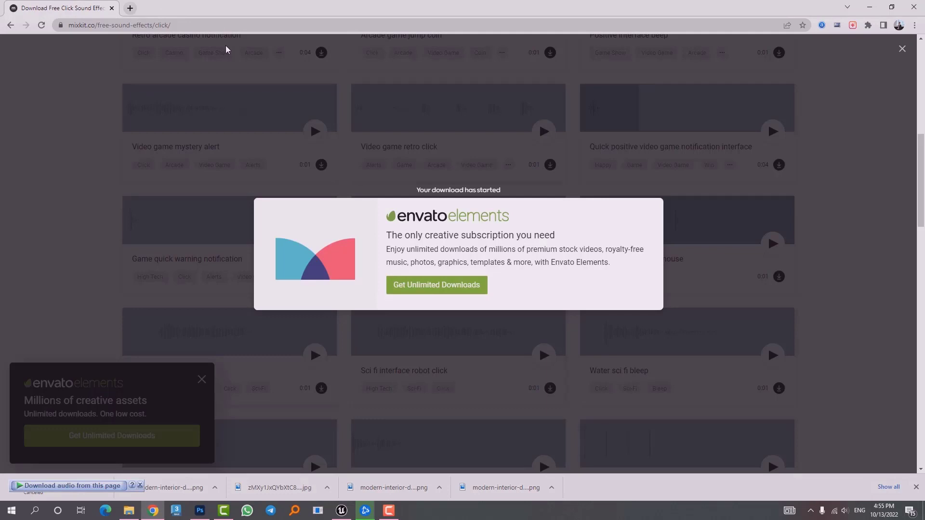
Dismiss the download overlay on the Mixkit page and preview the Metal click and Gun click sounds.
click(896, 53)
scroll(626, 241, down, 10)
click(543, 290)
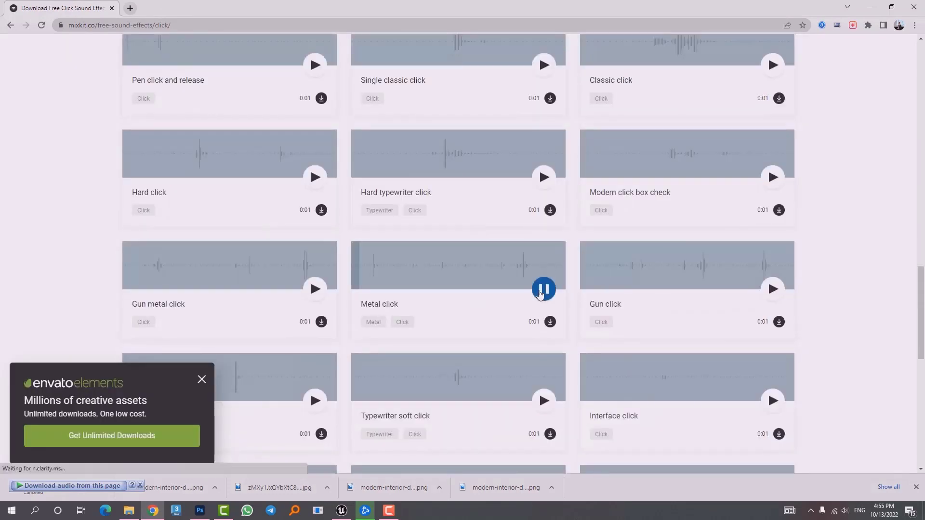
click(779, 294)
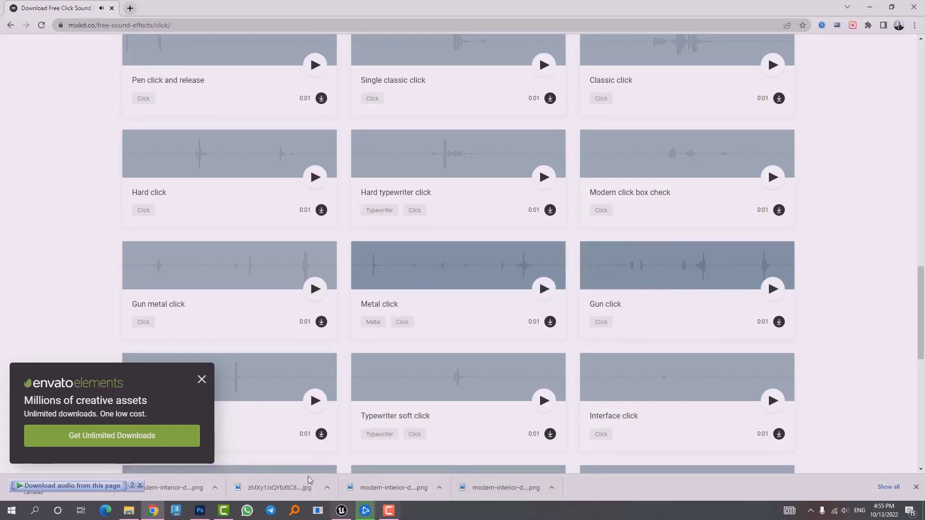
Switch to Unreal Engine, import the mixkit-fast-double-click-on-mouse-275 WAV into the photo folder and rename it s01.
click(345, 515)
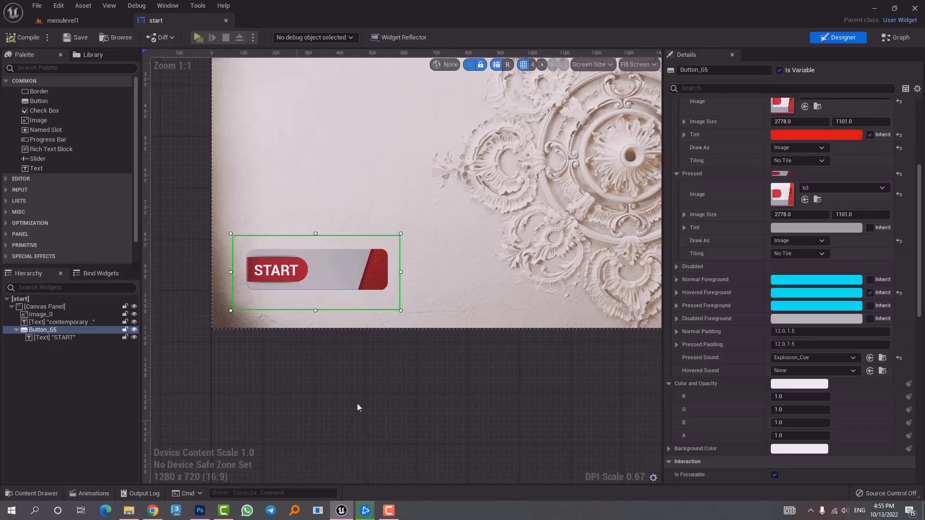
key(ctrl+space)
right_click(338, 386)
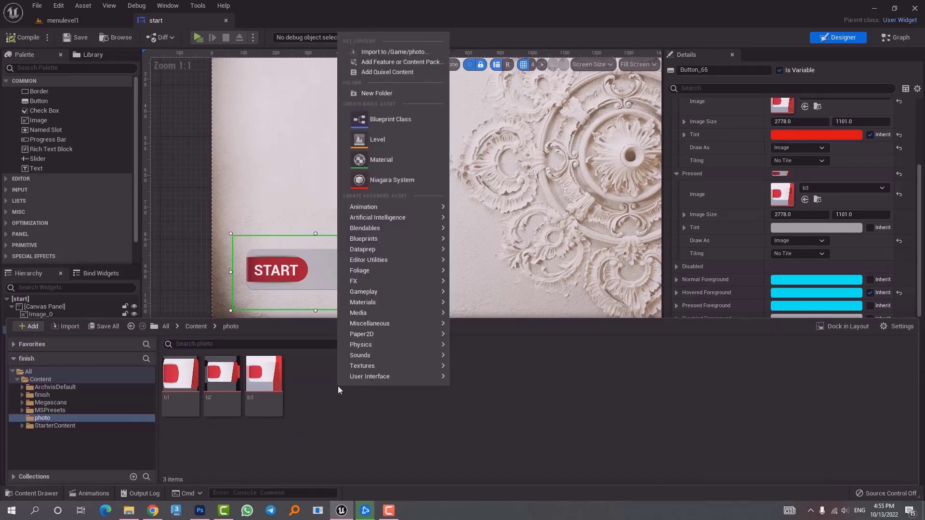
click(395, 52)
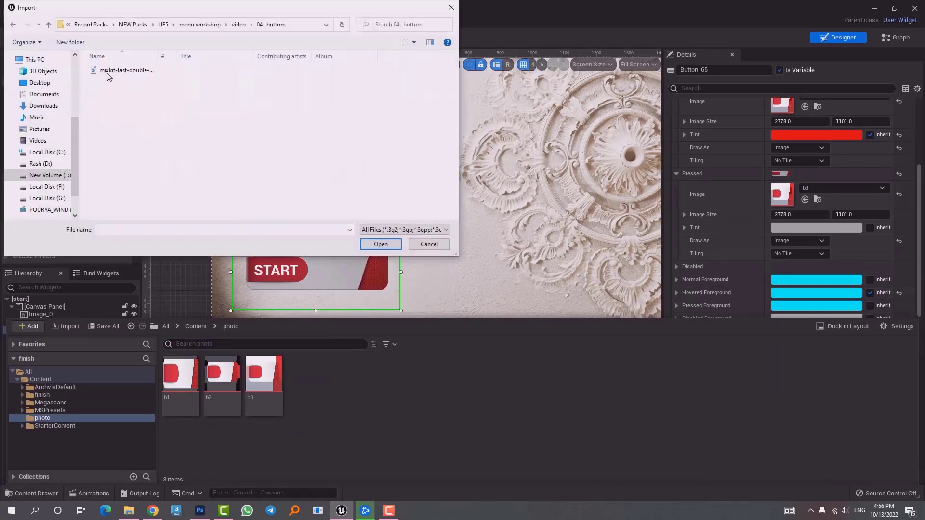
double_click(107, 73)
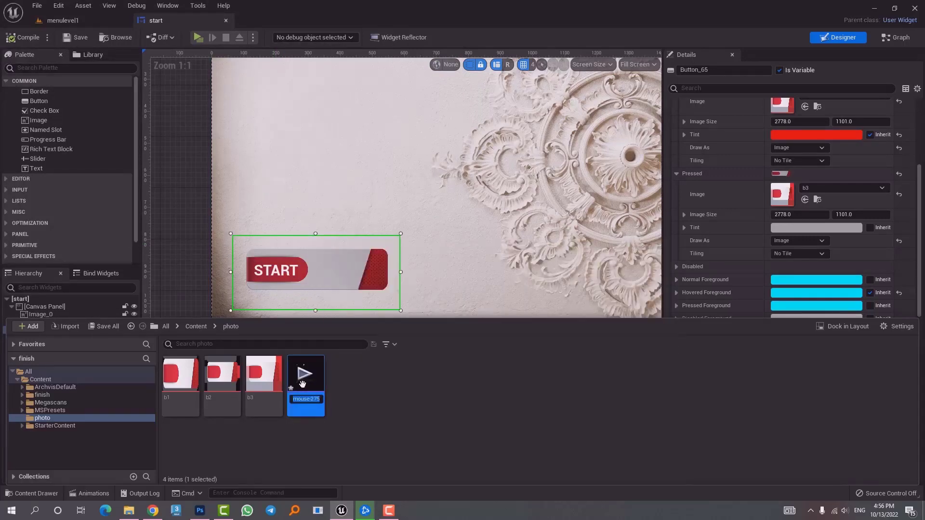
text(s01)
key(Return)
Set the START button's Pressed Sound to the s01 sound wave.
scroll(791, 250, down, 3)
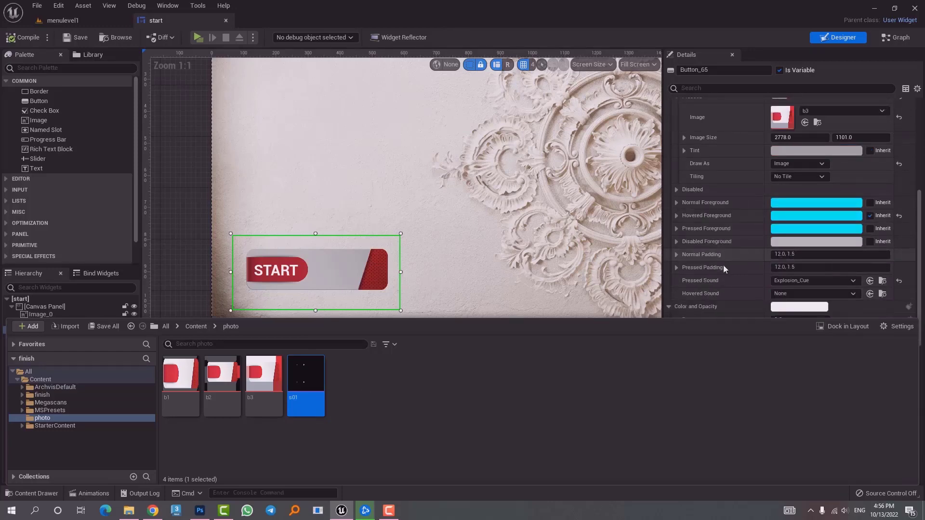
scroll(718, 274, down, 1)
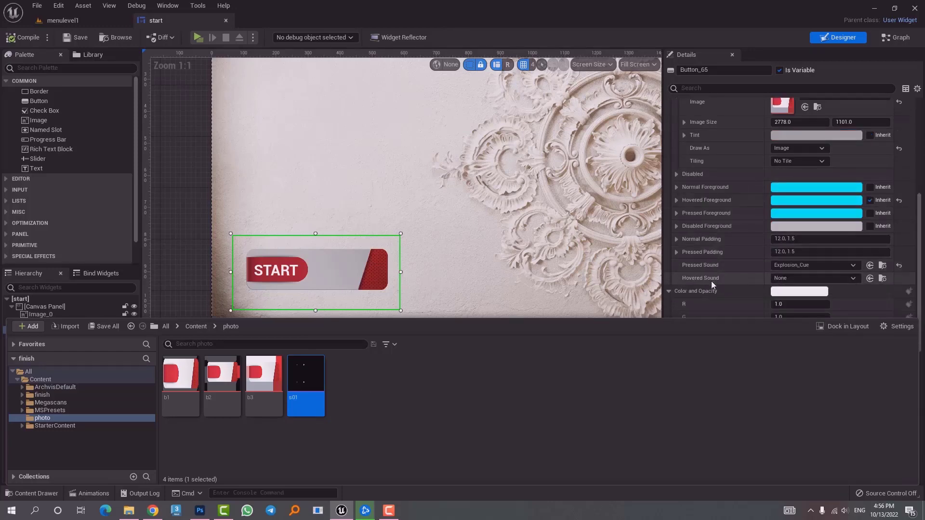
click(802, 264)
text(s)
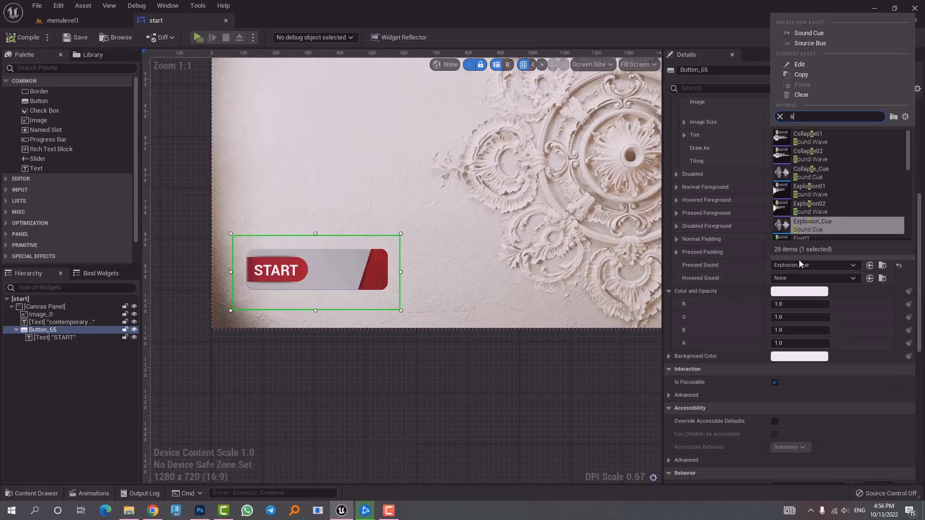
text(01)
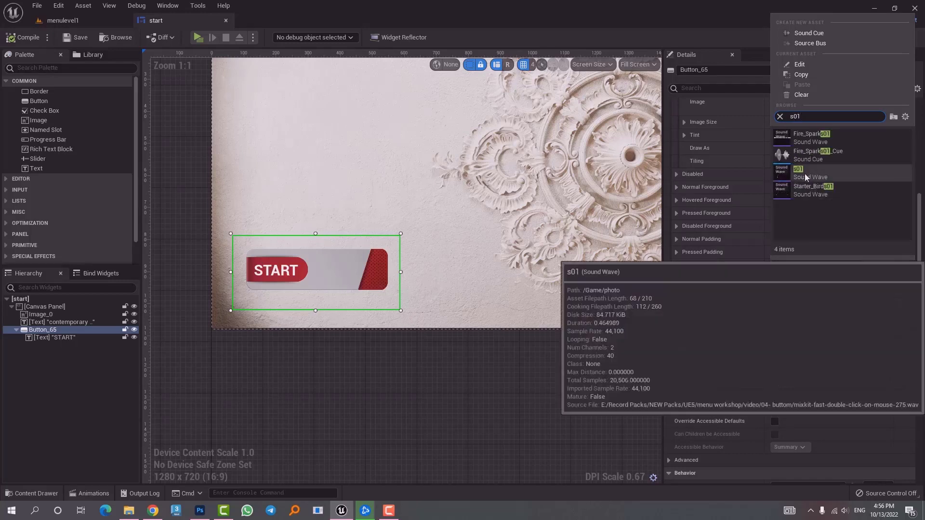
click(805, 174)
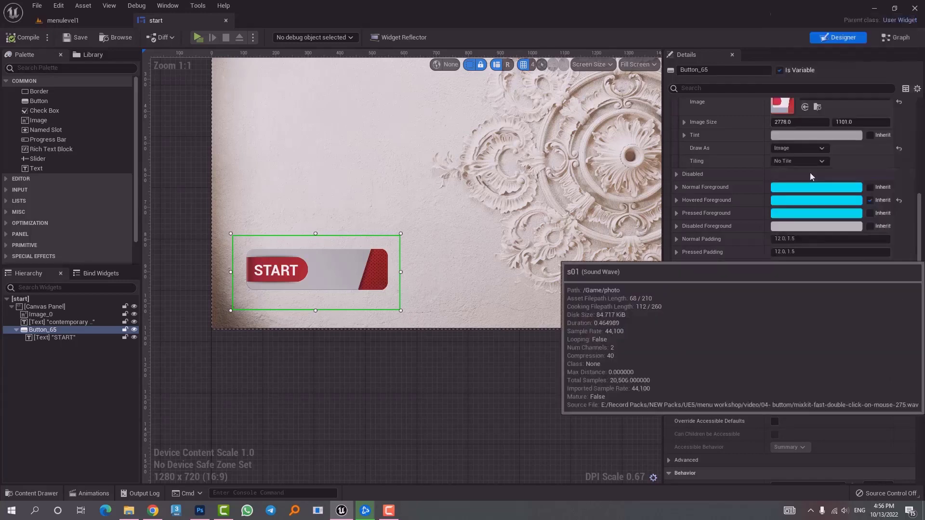
Run a play preview, activate the START button twice to test its pressed sound, and exit the preview.
click(203, 41)
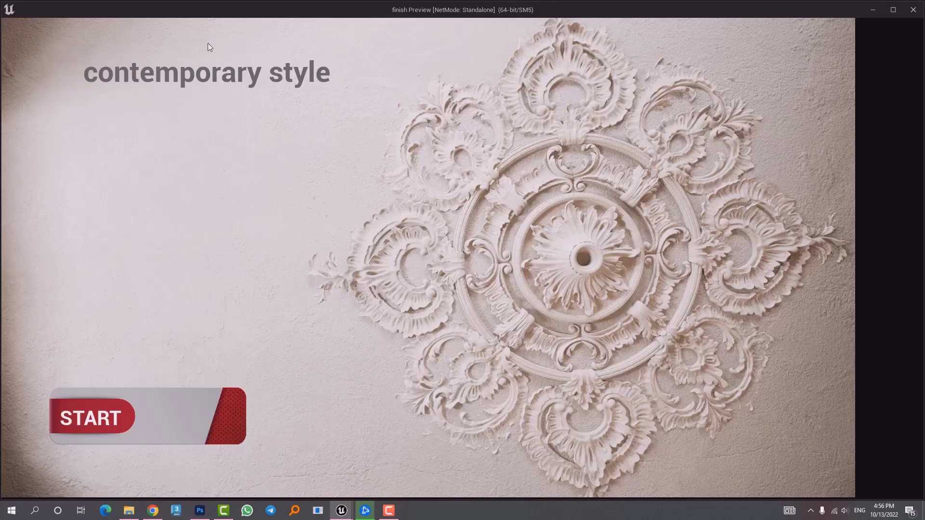
click(158, 411)
click(156, 409)
key(Escape)
scroll(375, 201, down, 3)
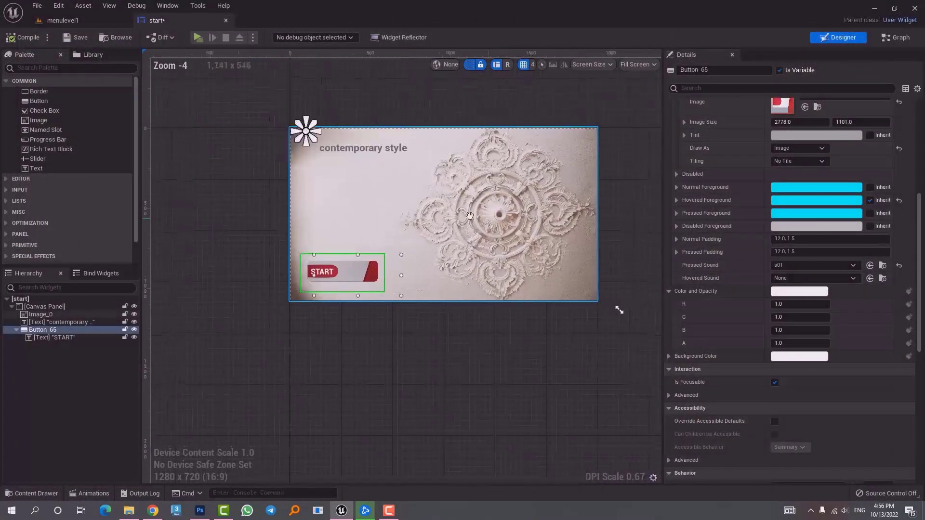
scroll(394, 185, up, 2)
scroll(395, 187, down, 1)
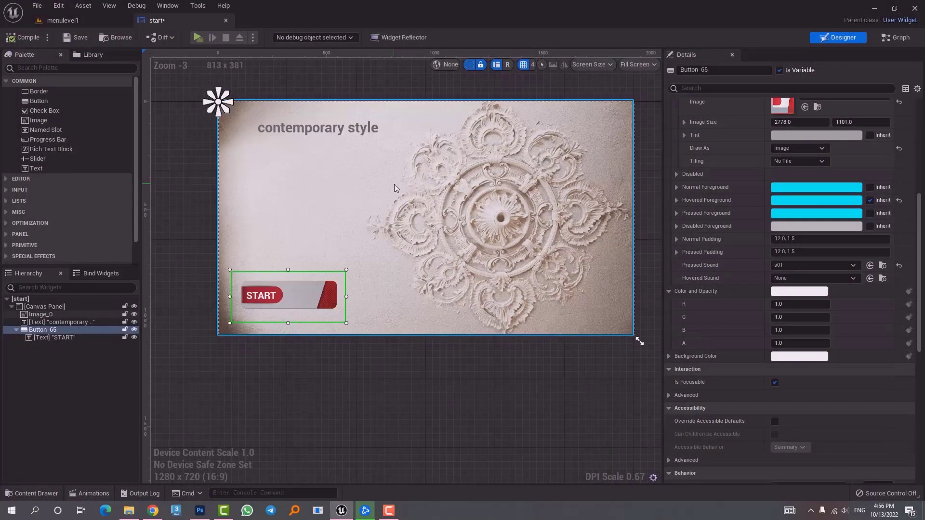
scroll(352, 261, down, 1)
scroll(404, 207, up, 1)
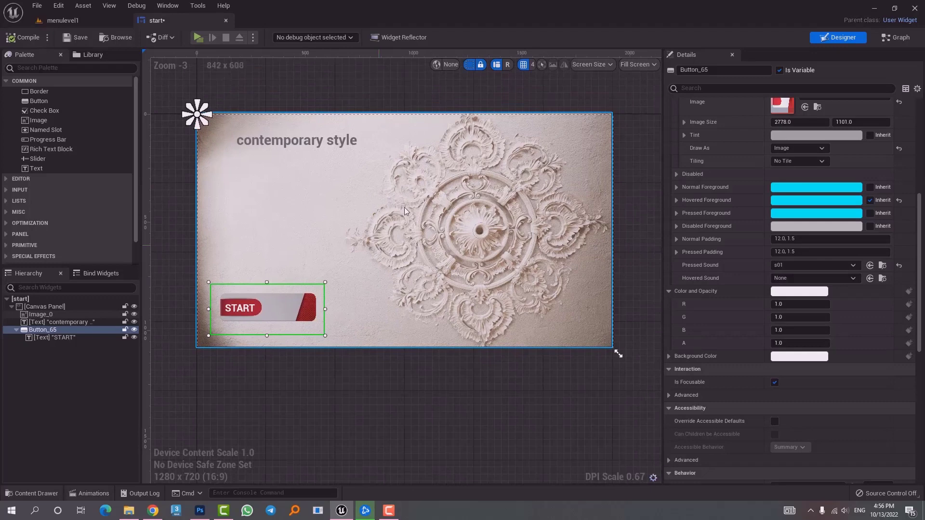
click(413, 123)
scroll(407, 164, down, 1)
scroll(405, 198, up, 1)
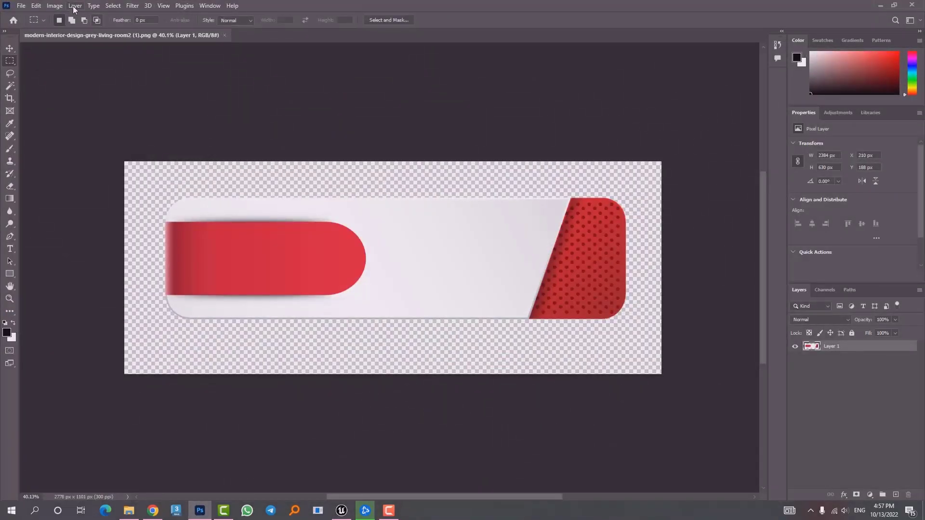
Desaturate the red banner layer and save the PNG file.
click(55, 6)
mouse_move(83, 32)
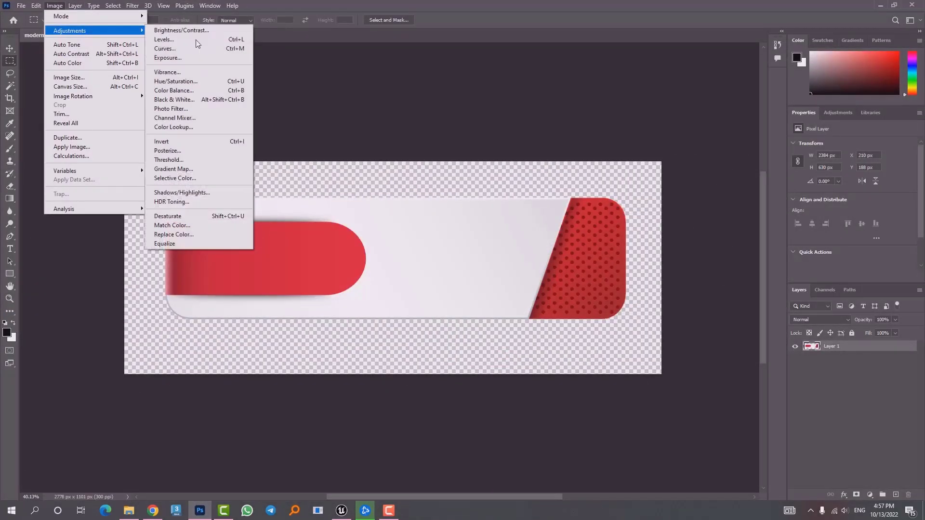
click(192, 220)
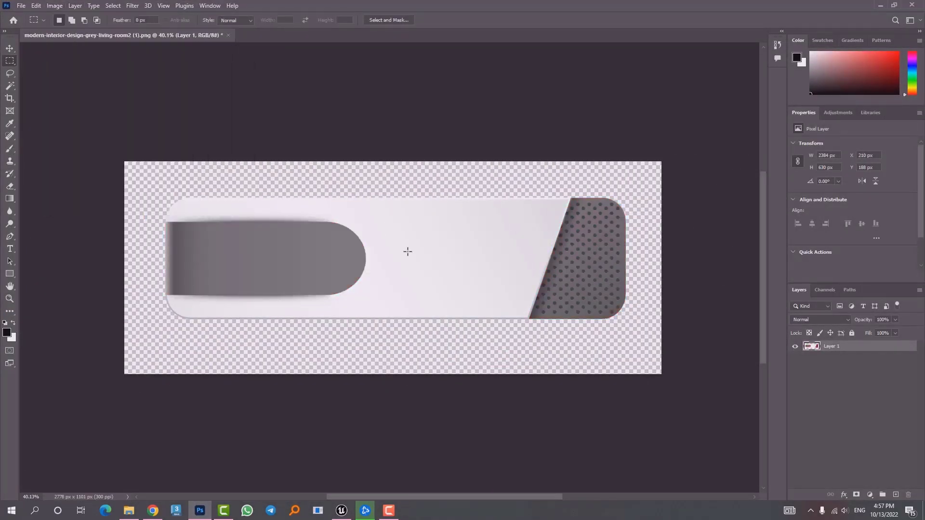
click(19, 6)
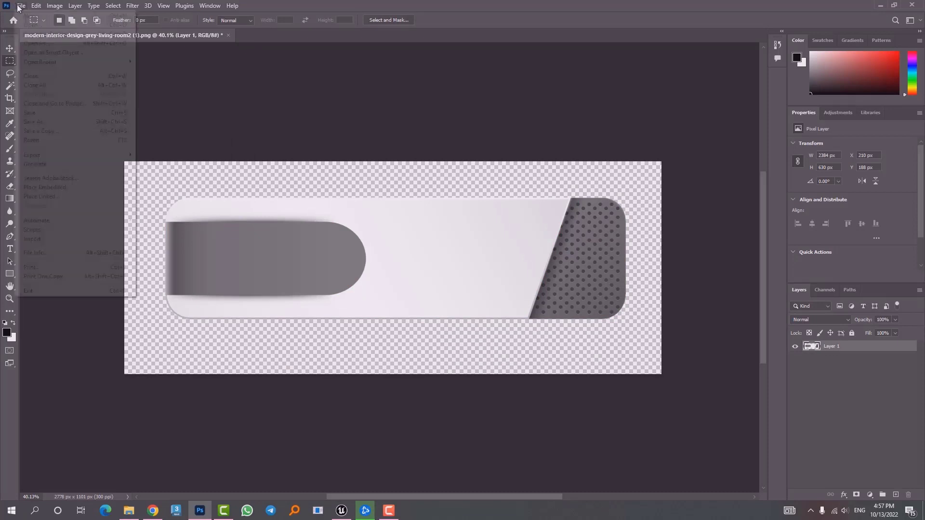
click(50, 114)
Switch to Unreal Engine and start importing the Desktop image modern-interior-design-grey-living-room2 (1) into the photo folder.
click(319, 511)
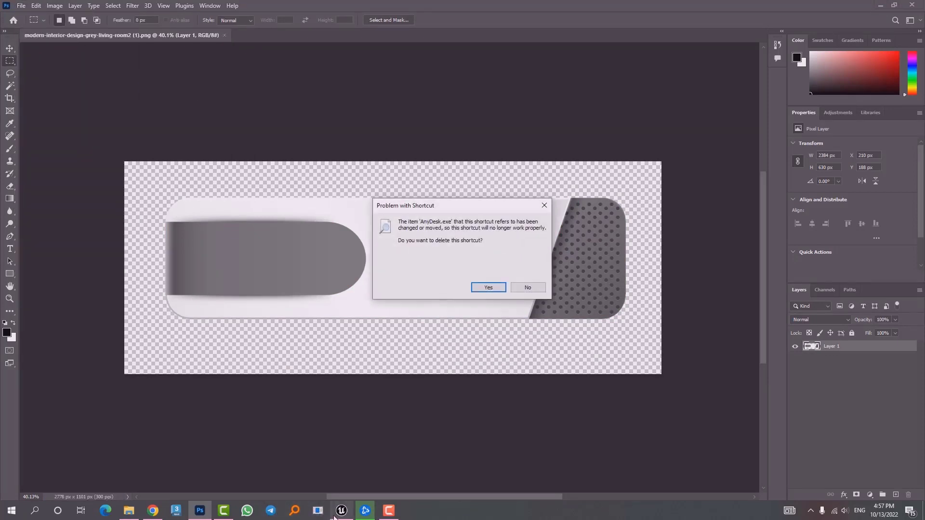
click(341, 510)
key(ctrl+space)
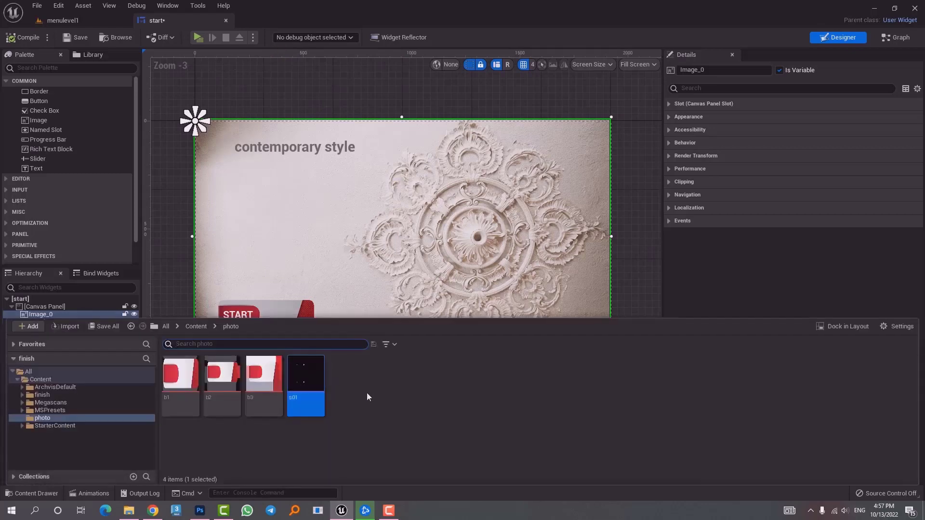
right_click(368, 384)
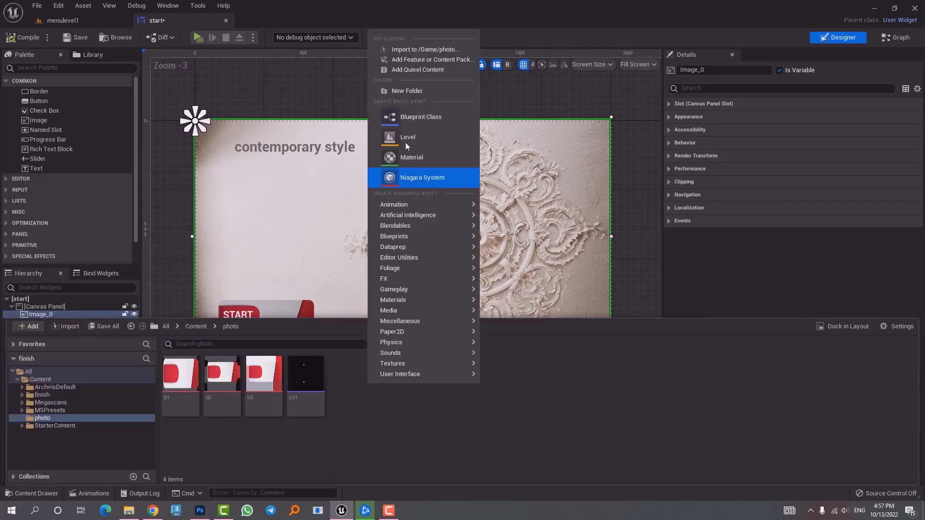
click(425, 49)
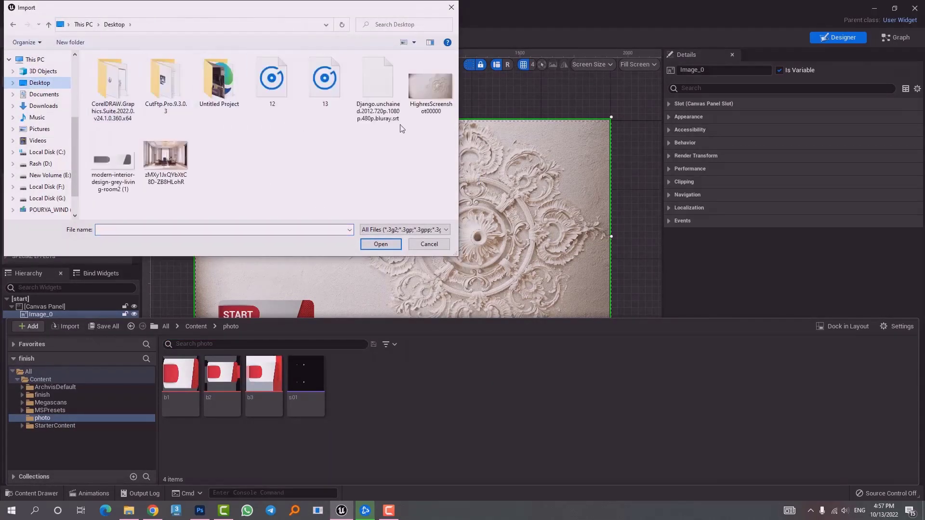
click(134, 167)
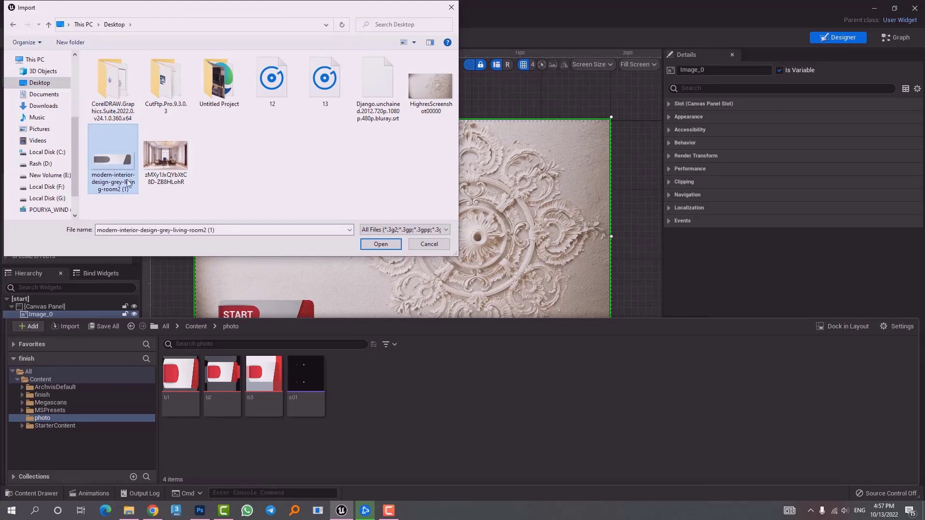
Browse for the import source to Record Packs > NEW Packs > UE5 > menu workshop > video > 04- buttom on drive E.
click(48, 175)
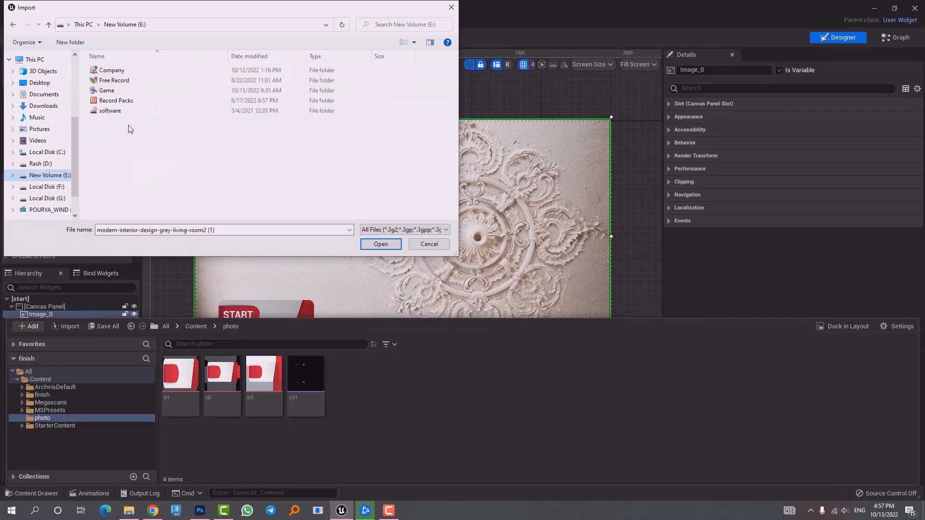
double_click(114, 100)
double_click(113, 71)
double_click(113, 92)
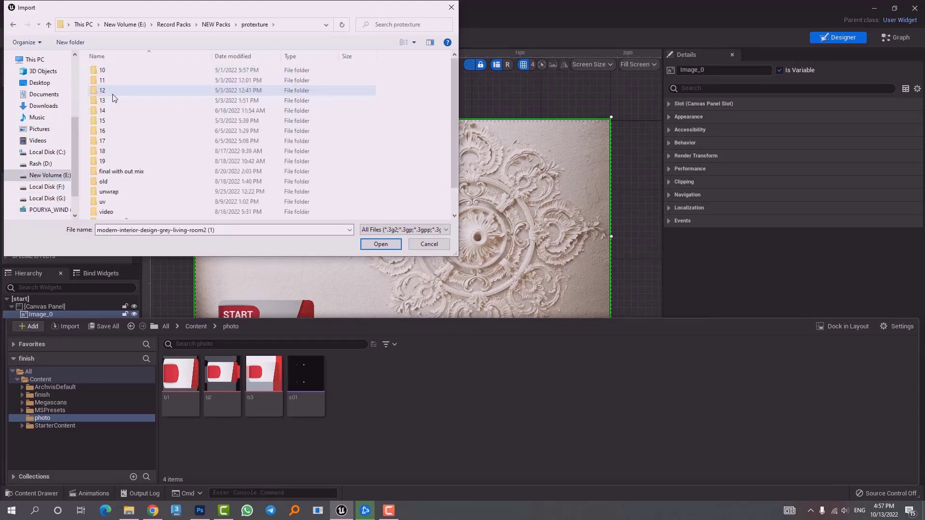
key(BackSpace)
double_click(113, 101)
scroll(125, 147, down, 5)
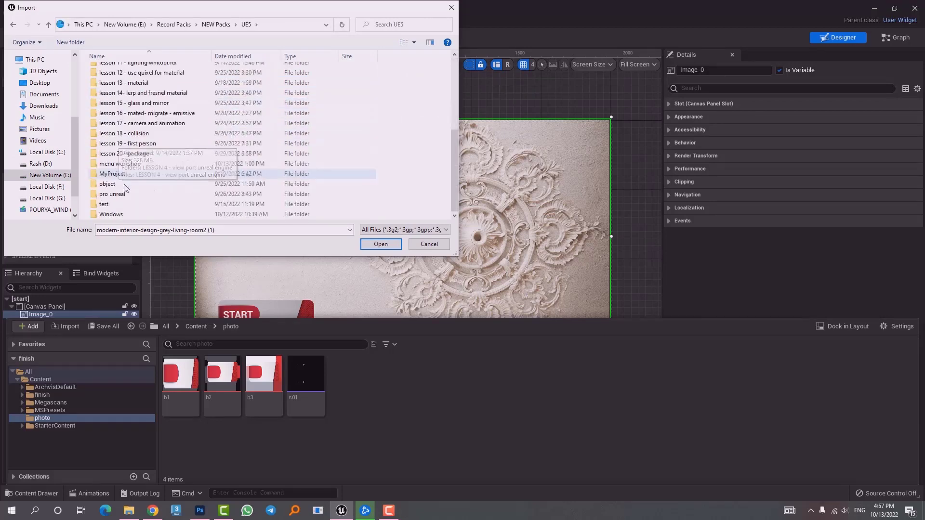
double_click(126, 163)
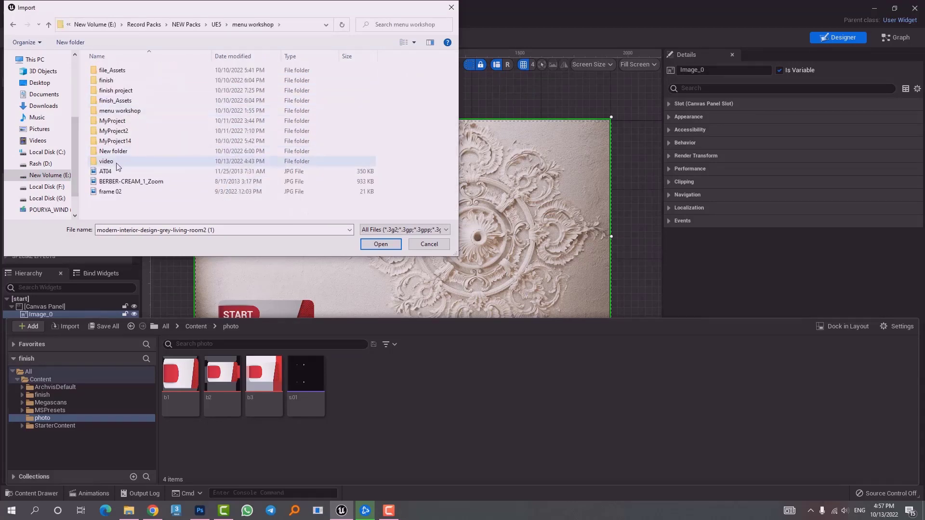
double_click(107, 161)
double_click(111, 100)
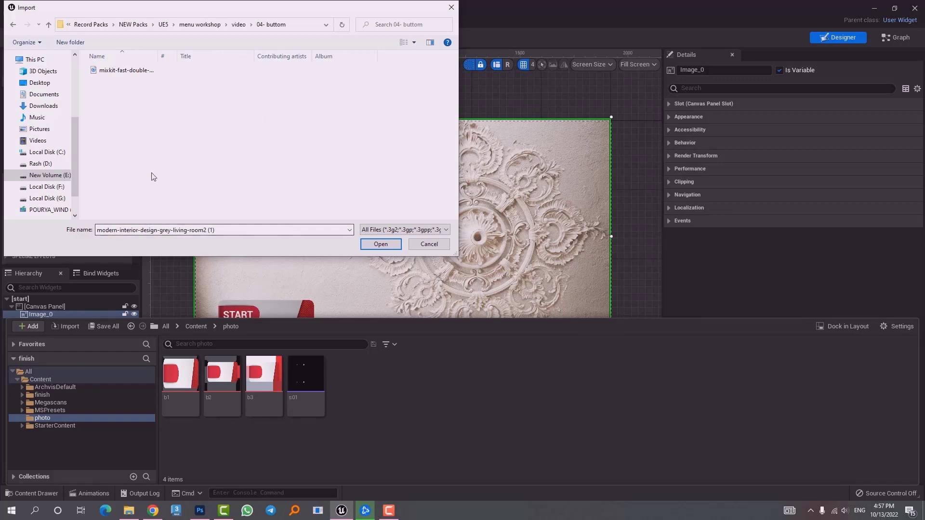
Import the desaturated banner image into the photo folder and rename it b4.
double_click(121, 81)
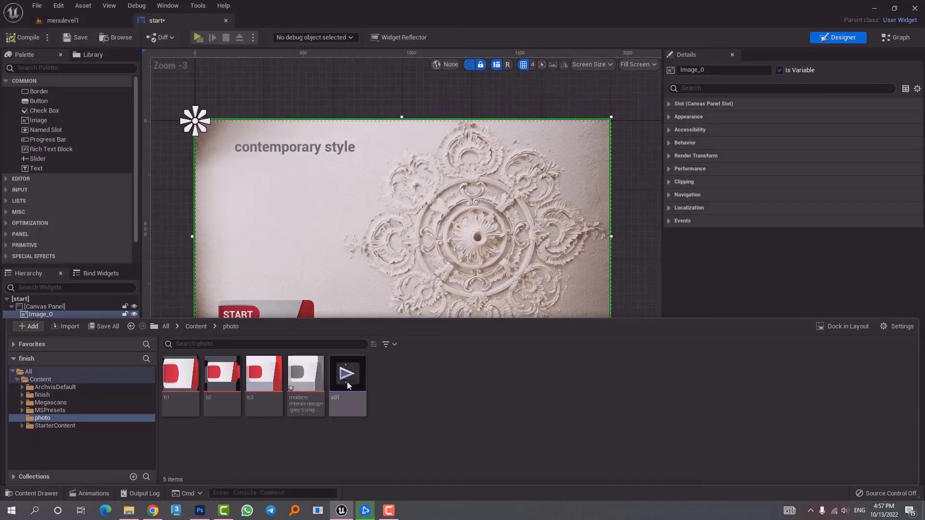
key(F2)
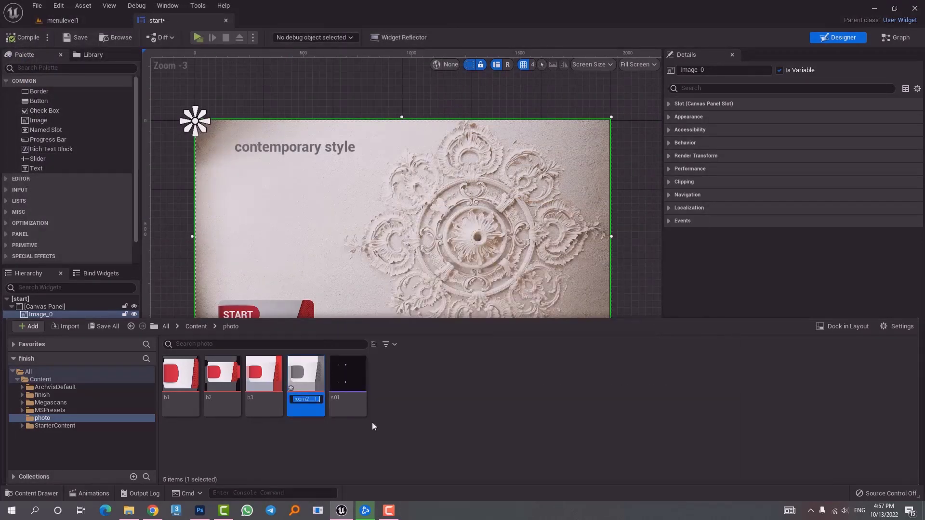
text(b4)
key(Return)
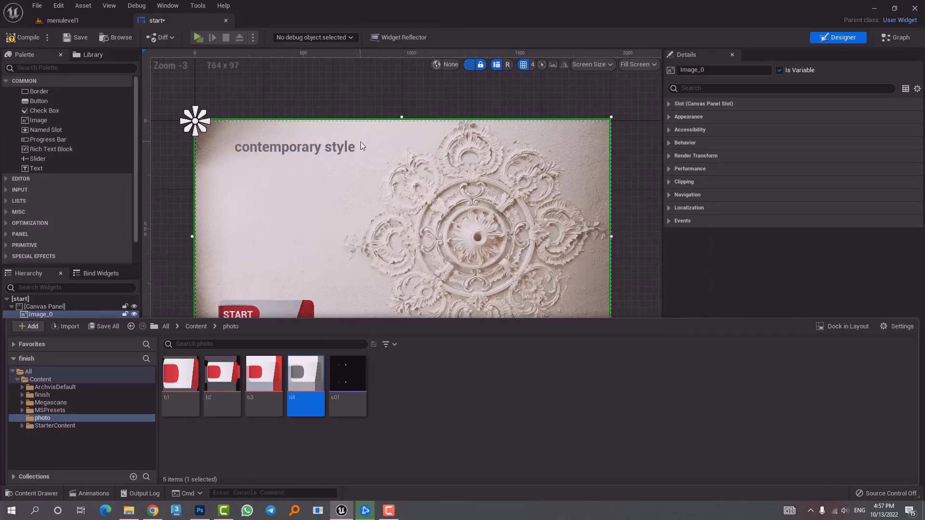
Set both the Hovered and Pressed images of the START button to the b4 texture.
scroll(297, 312, down, 1)
scroll(307, 279, up, 2)
scroll(318, 231, up, 1)
click(330, 184)
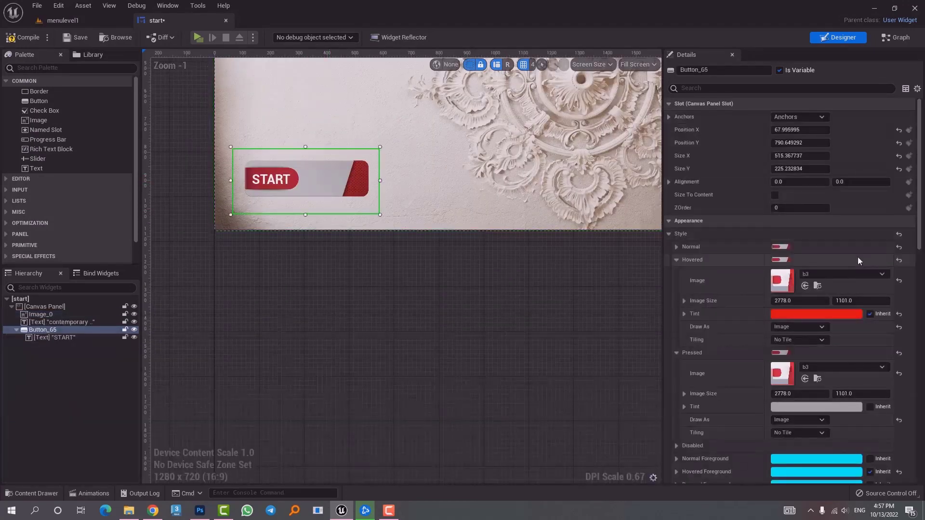
click(843, 272)
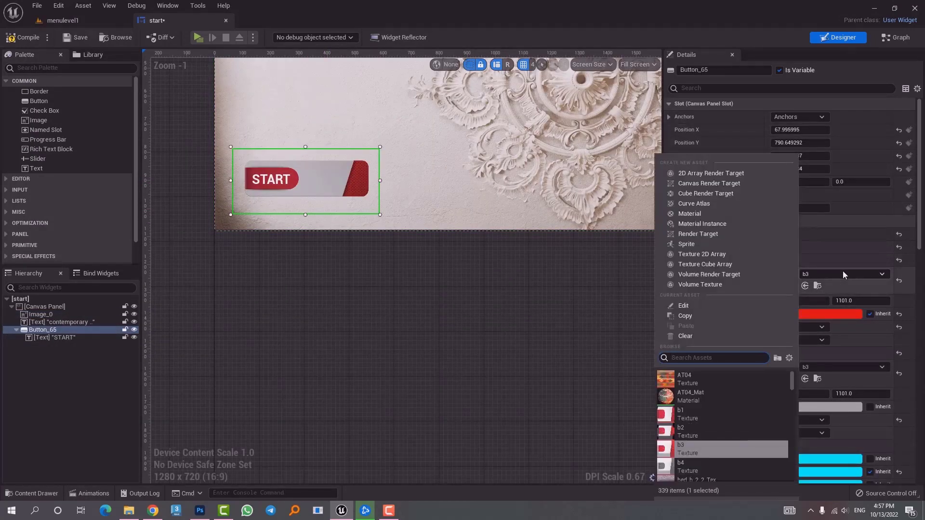
click(695, 466)
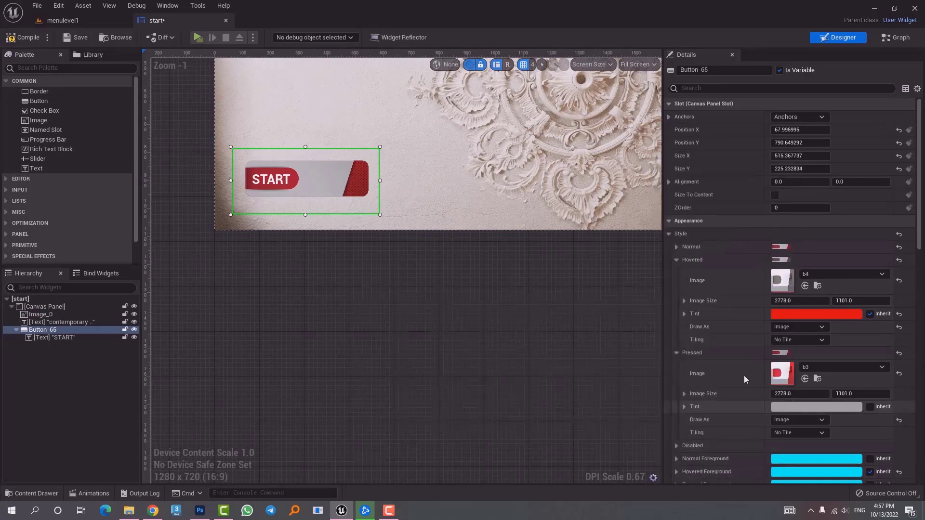
click(821, 366)
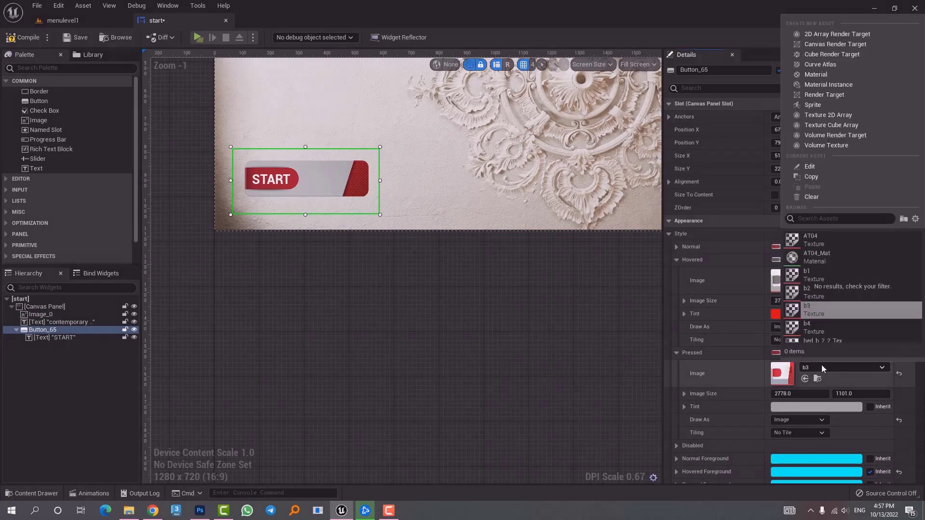
click(813, 329)
click(401, 343)
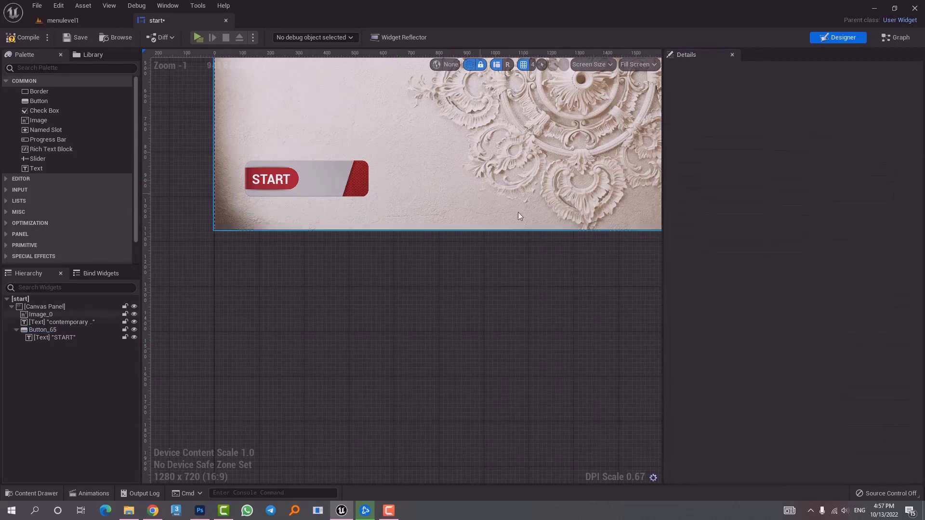
Set the START button's Normal image to b4 and check the button in a play preview.
click(360, 186)
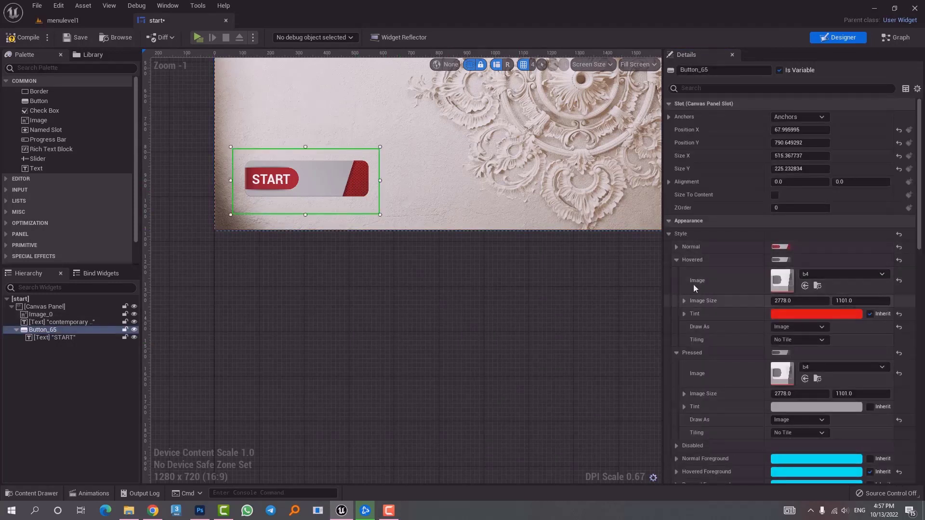
click(679, 247)
click(823, 263)
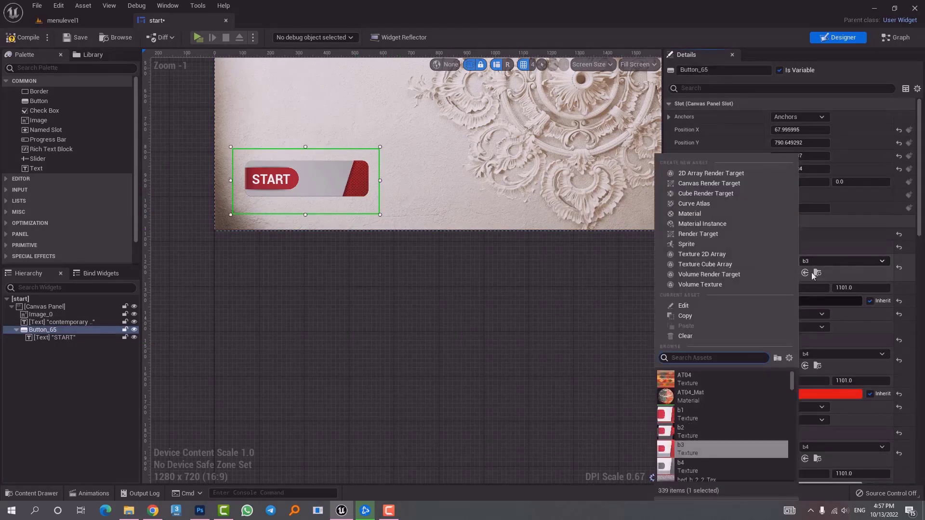
click(427, 331)
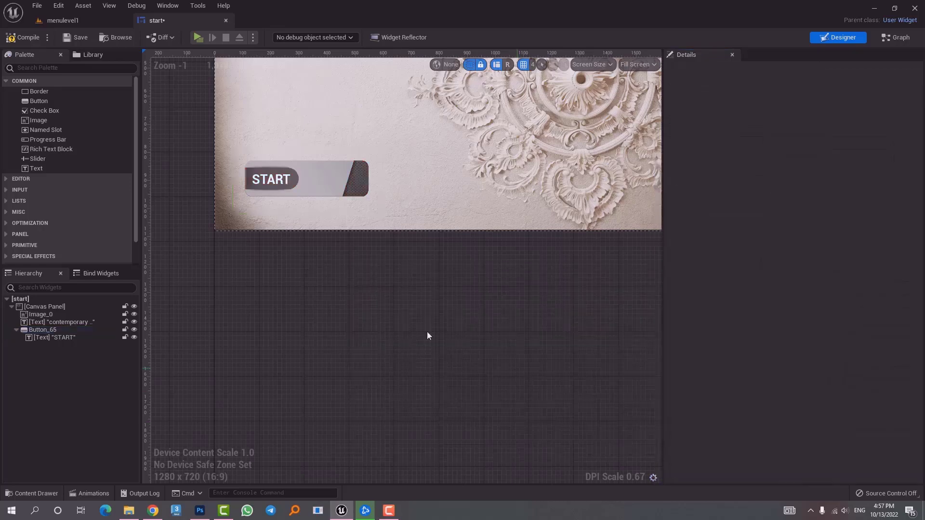
click(198, 38)
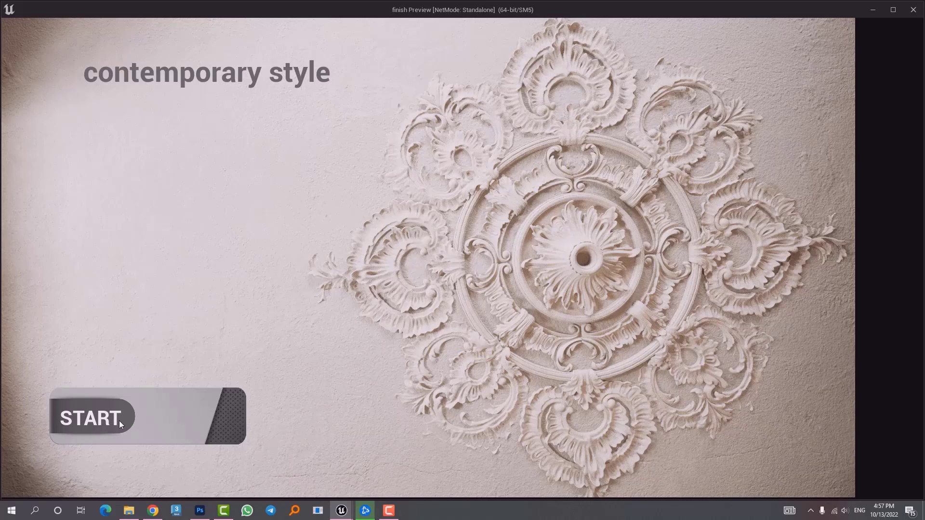
key(Escape)
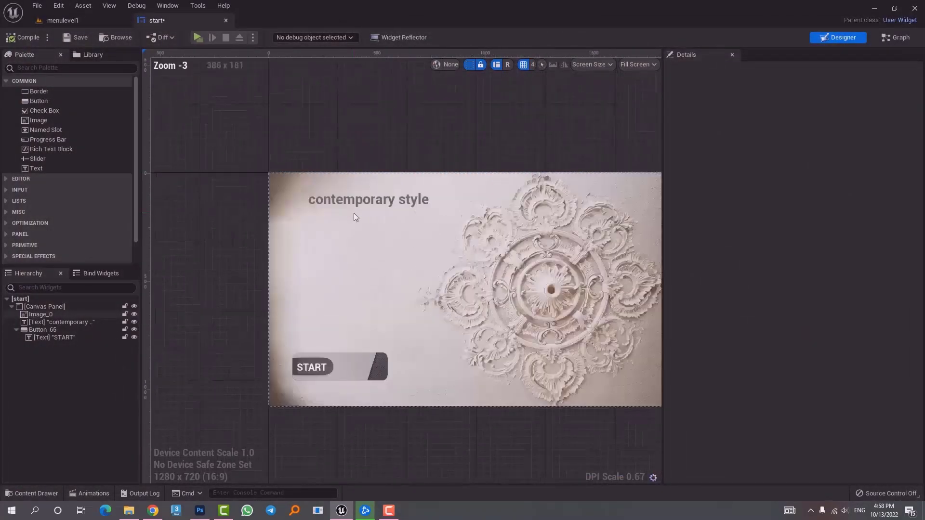
Move the "contemporary style" text to position 64, 68 and enlarge its box to about 776 by 128.
click(354, 213)
scroll(371, 205, up, 1)
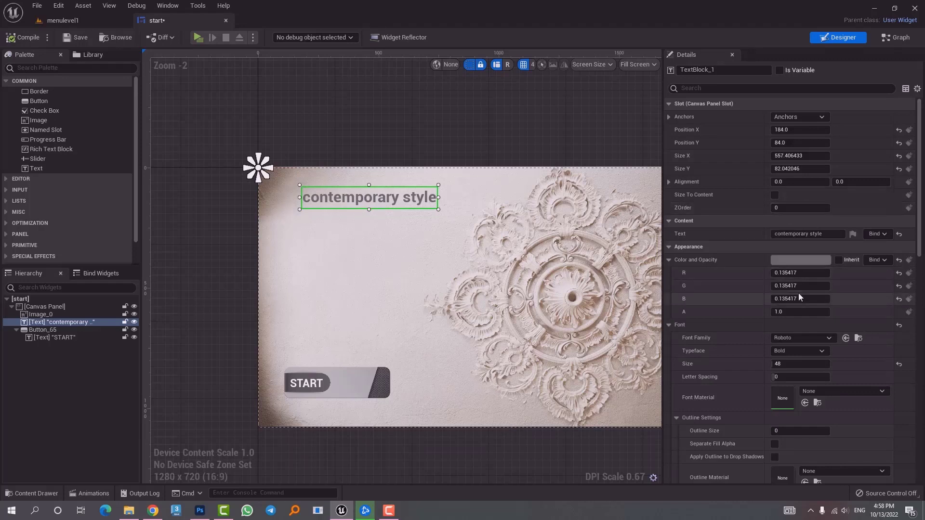
drag(438, 209, 470, 215)
drag(415, 201, 388, 196)
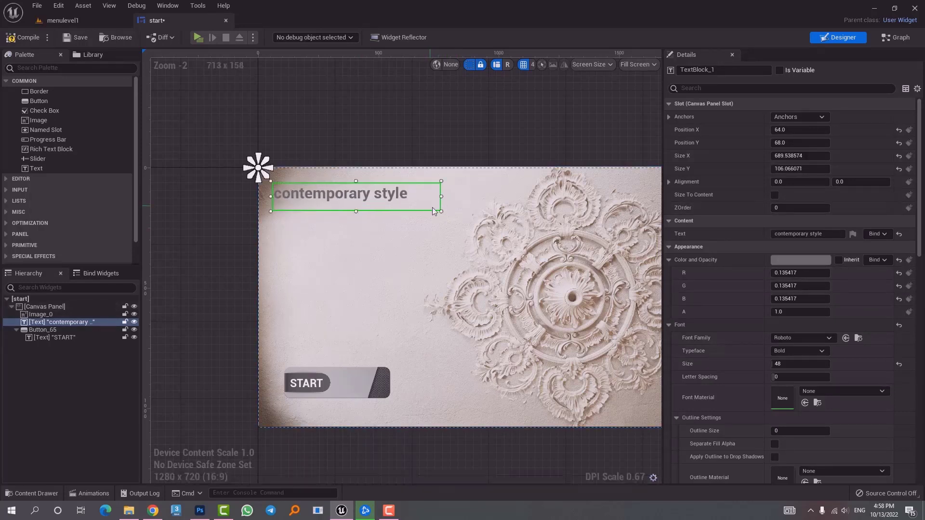
drag(444, 216, 462, 217)
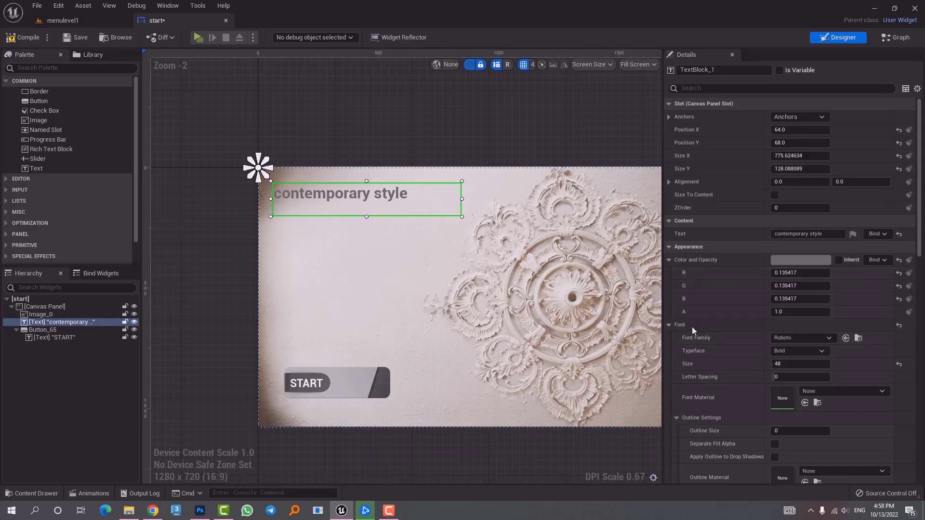
Set the font size of the "contemporary style" text to 60.
click(795, 365)
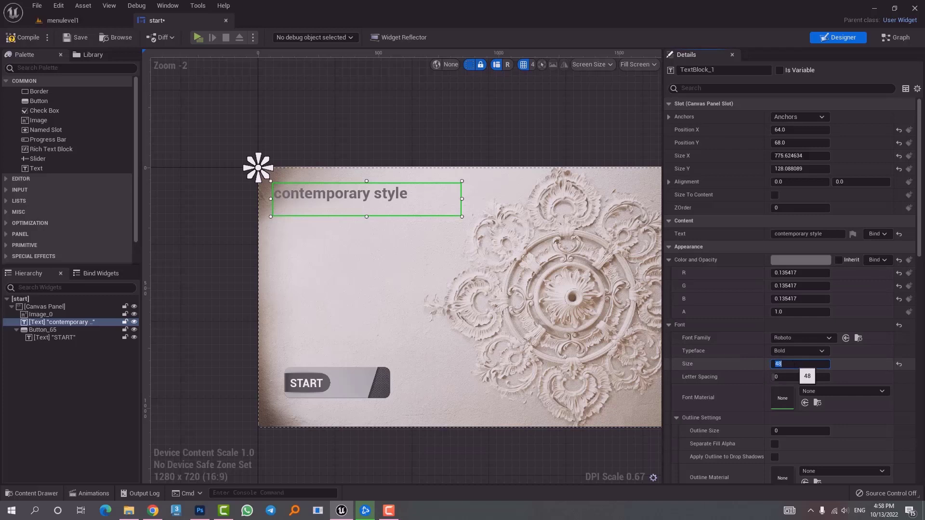
text(60)
key(Return)
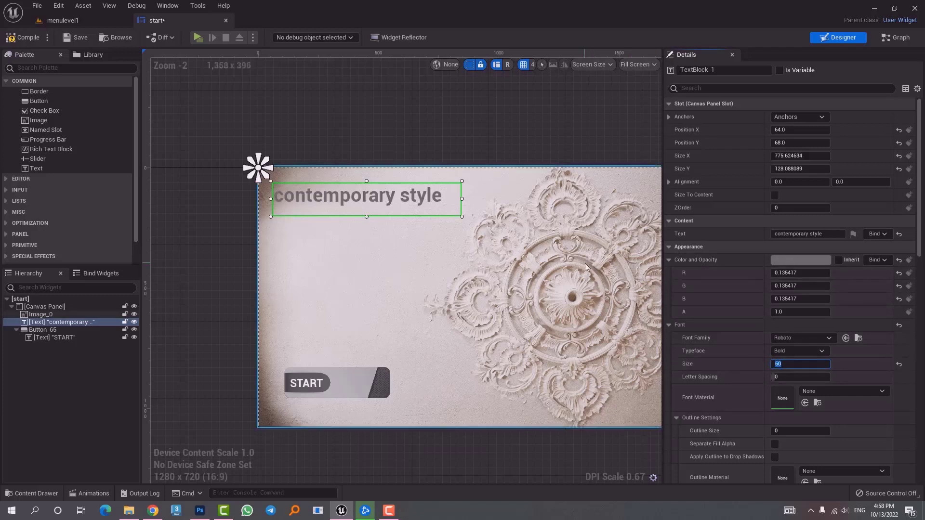
Run a play preview to check the title layout and activate the START button.
click(382, 136)
scroll(399, 244, down, 1)
right_drag(400, 244, 442, 175)
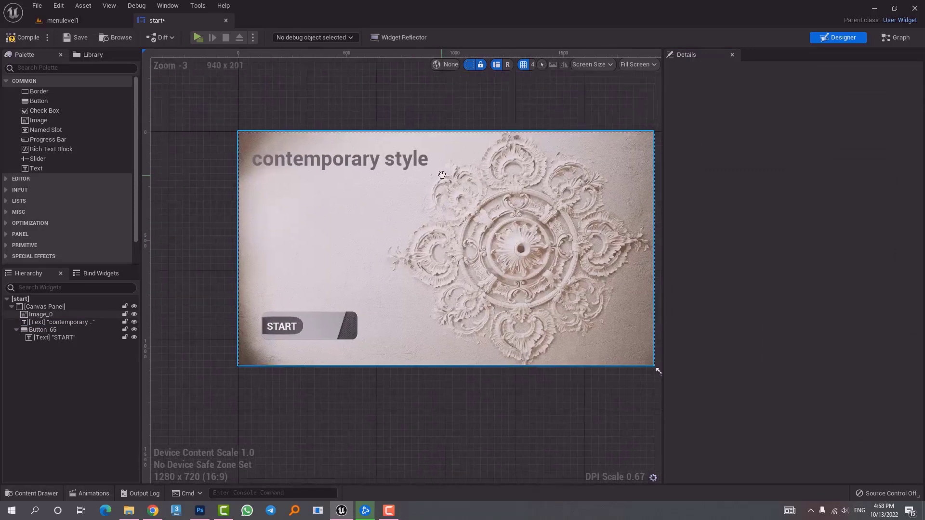
click(197, 37)
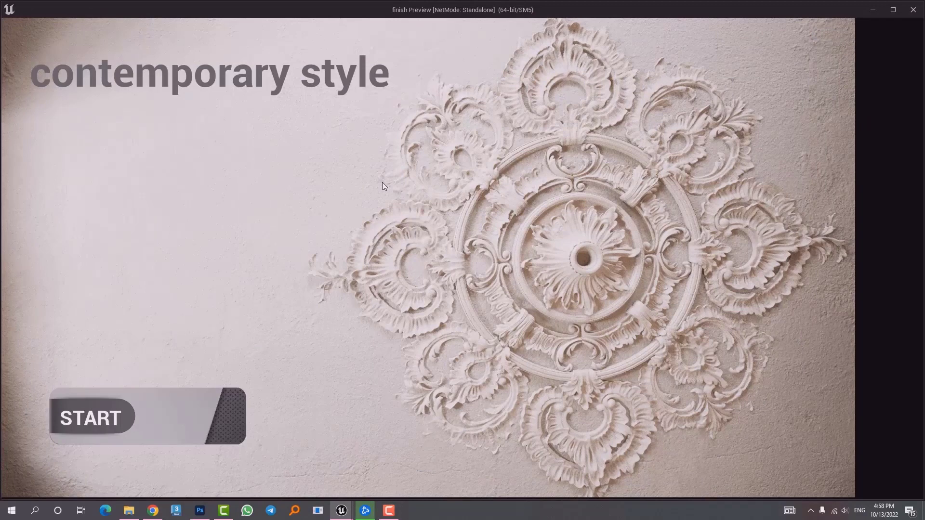
click(137, 407)
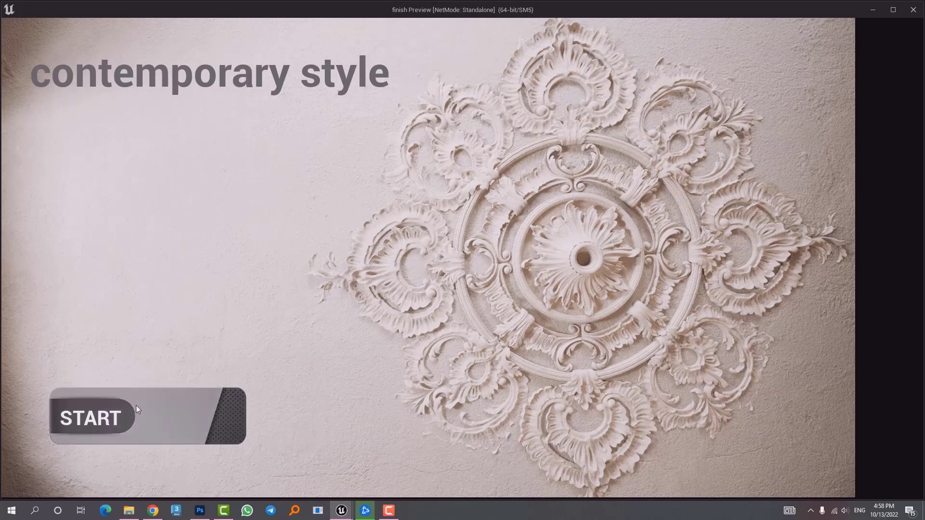